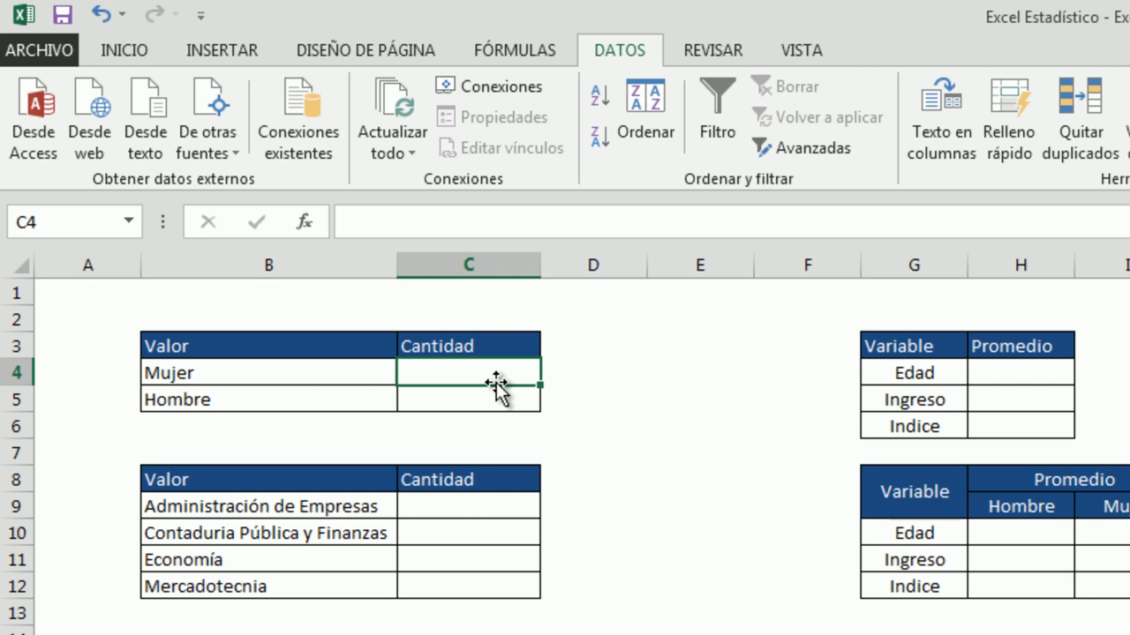
Build a CONTAR.SI formula in C4 with range Datos!B2:B449 and the Mujer cell B4 on Resultados as criterion
{"action": "type", "text": "+"}
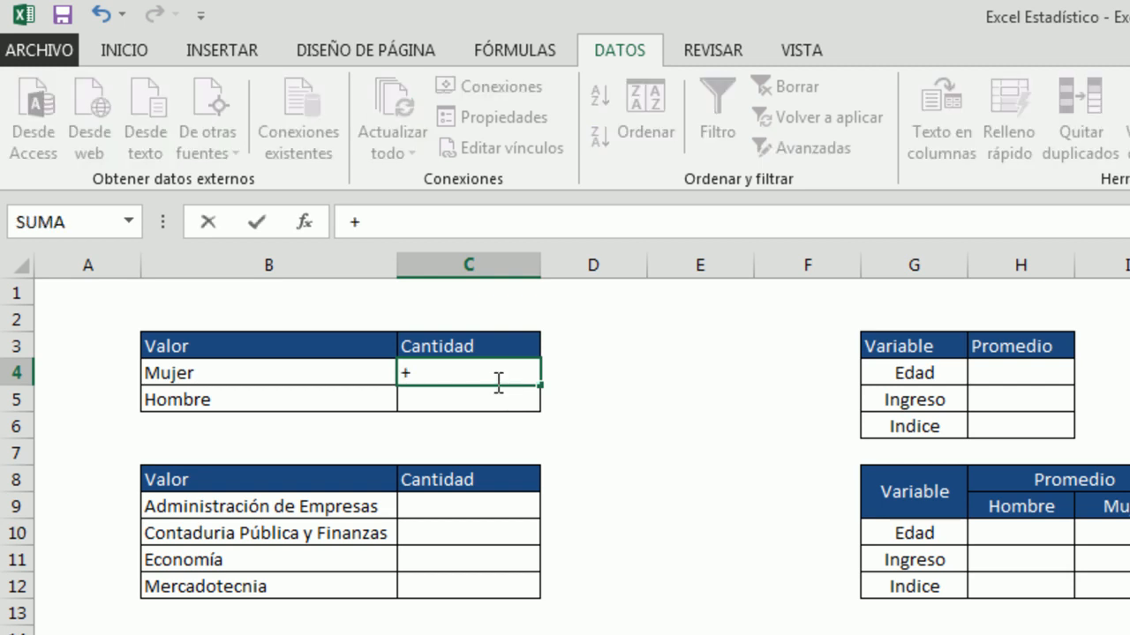
{"action": "type", "text": "contar"}
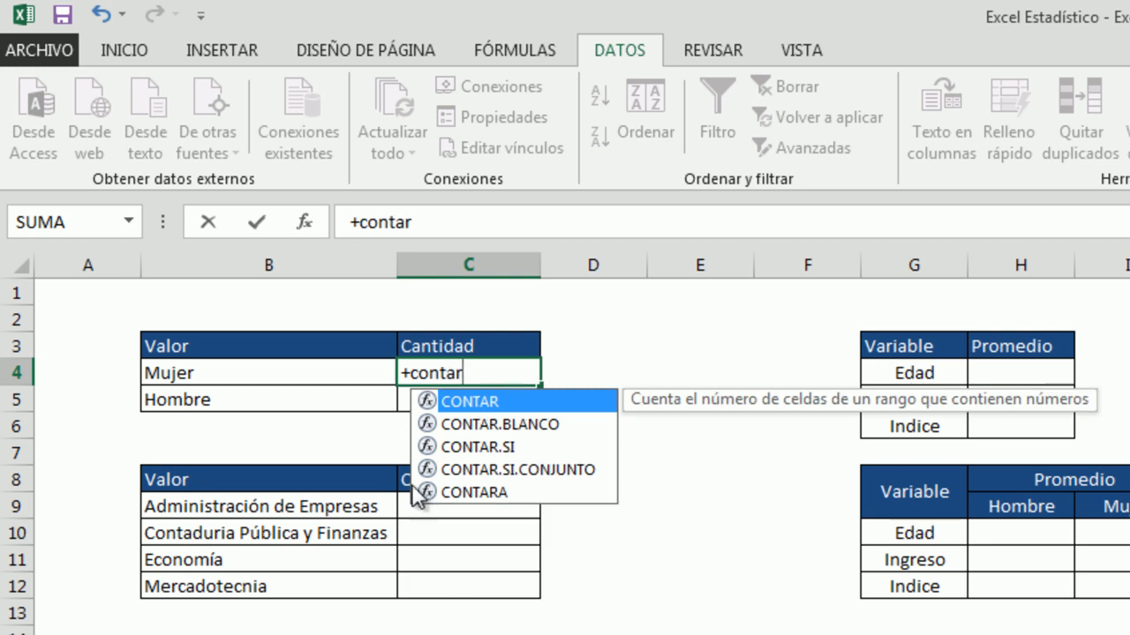
{"action": "left_click", "coordinate": [425, 448]}
{"action": "double_click", "coordinate": [425, 447]}
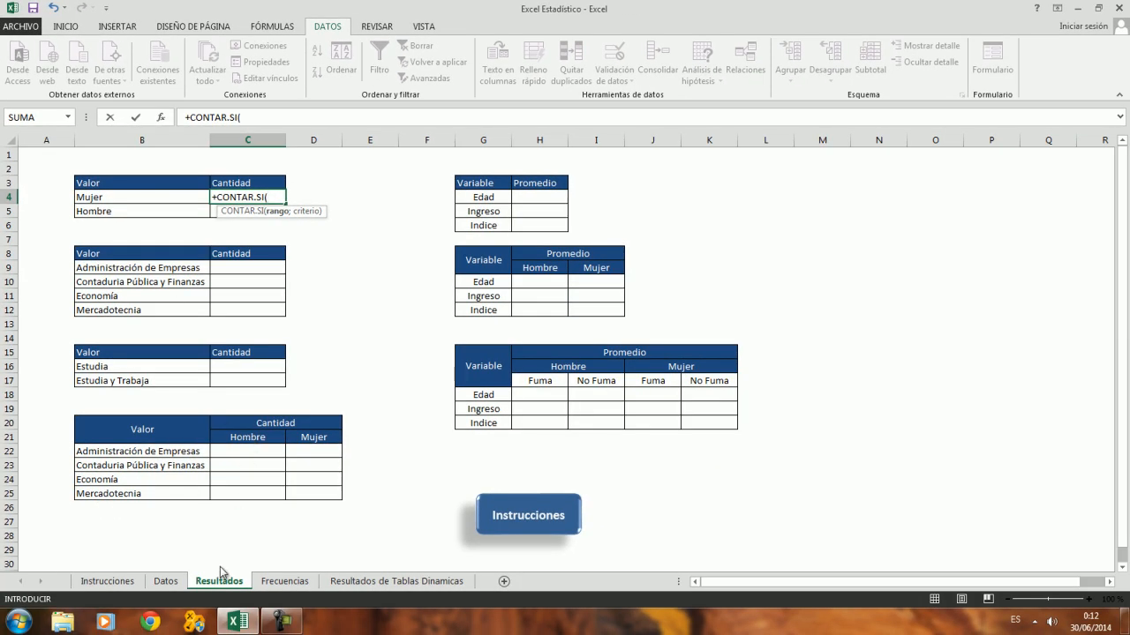
{"action": "left_click", "coordinate": [170, 586]}
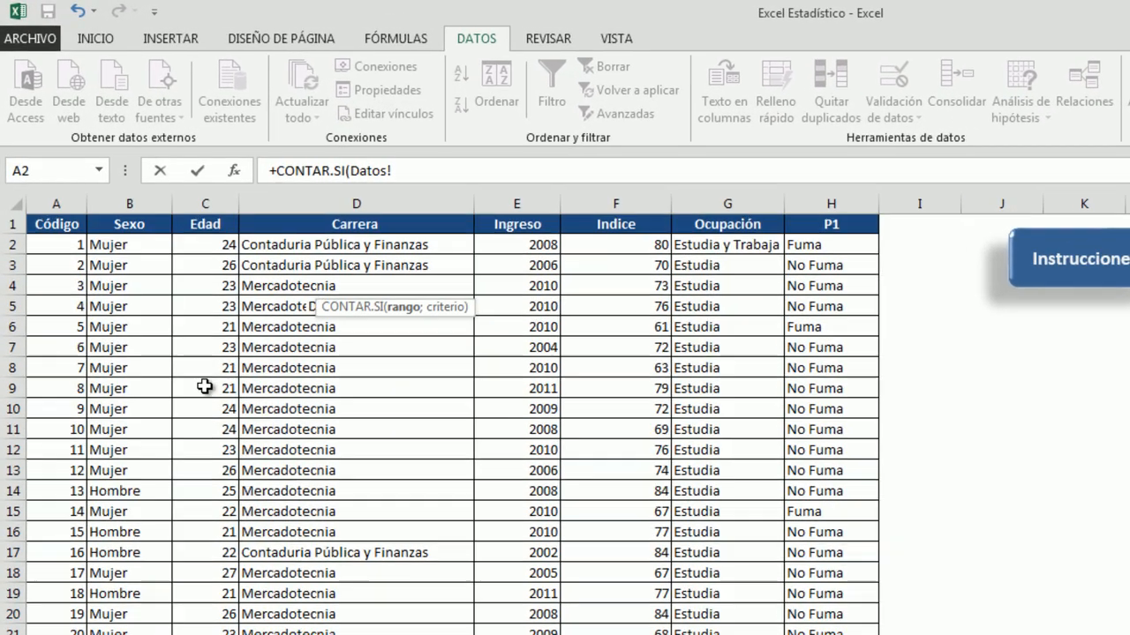
{"action": "left_click", "coordinate": [88, 170]}
{"action": "left_click_drag", "start_coordinate": [129, 248], "coordinate": [132, 492]}
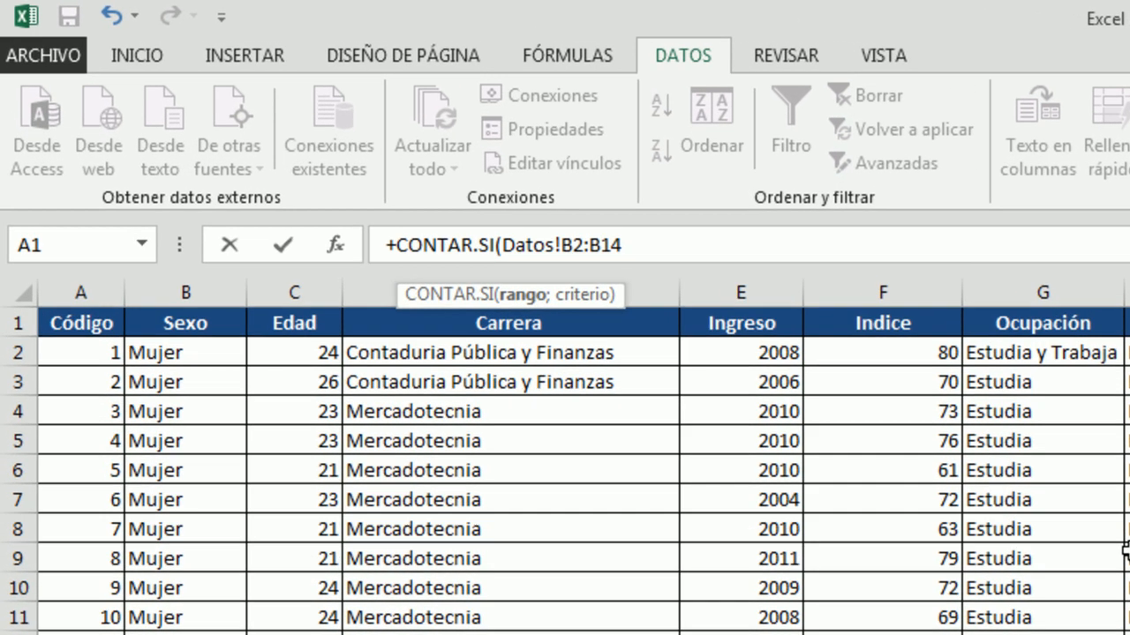
{"action": "key", "text": "BackSpace"}
{"action": "key", "text": "BackSpace"}
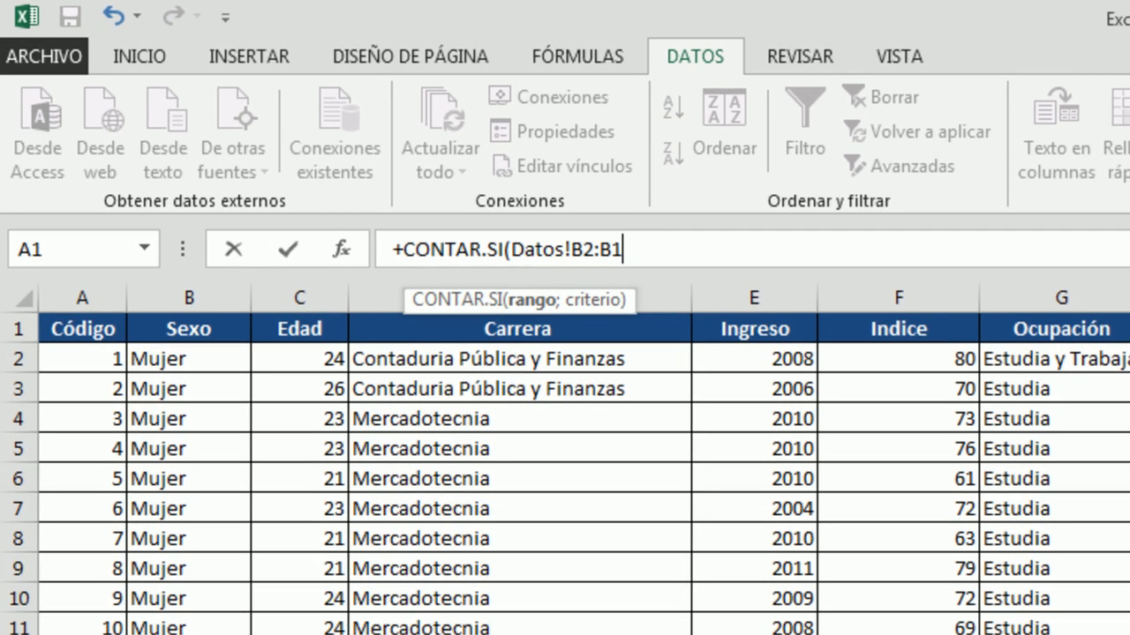
{"action": "type", "text": "449;"}
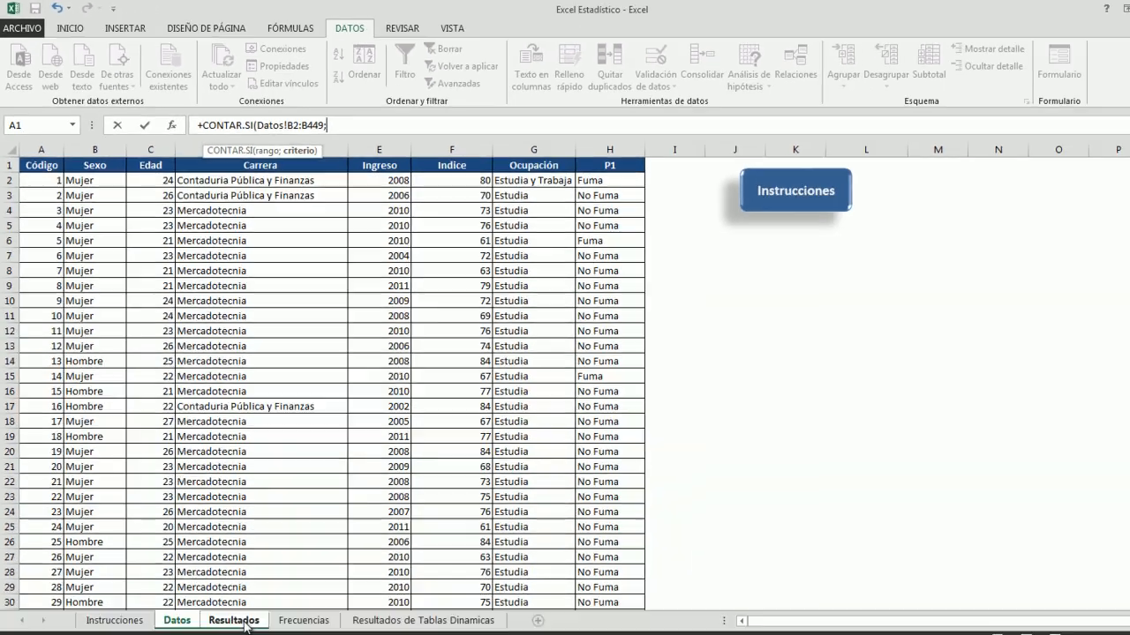
{"action": "left_click", "coordinate": [232, 618]}
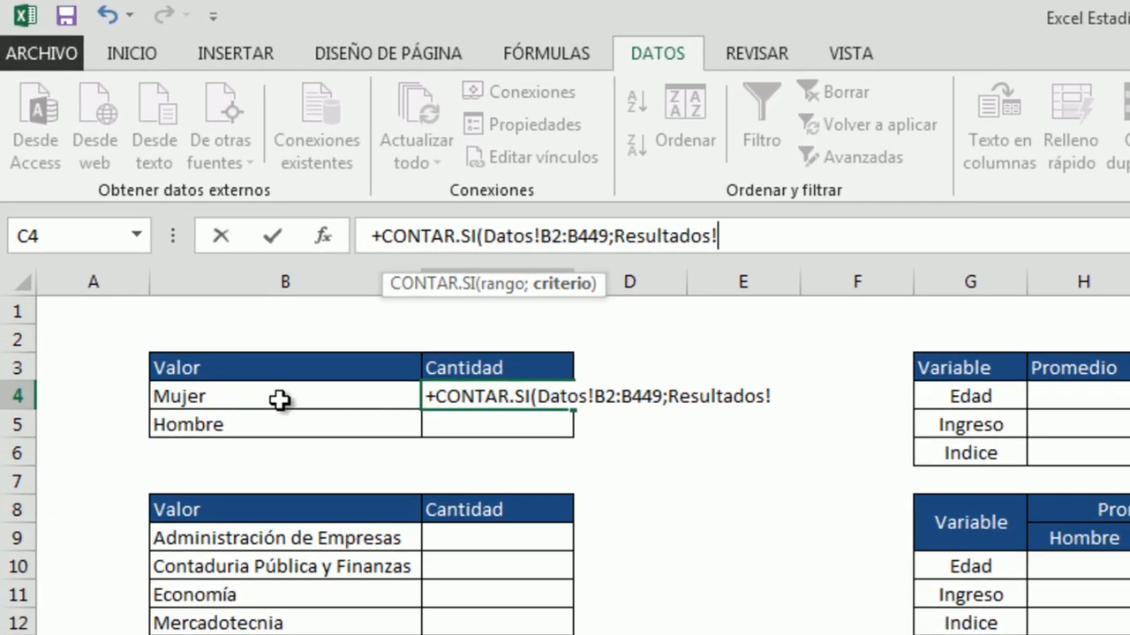
{"action": "left_click", "coordinate": [185, 265]}
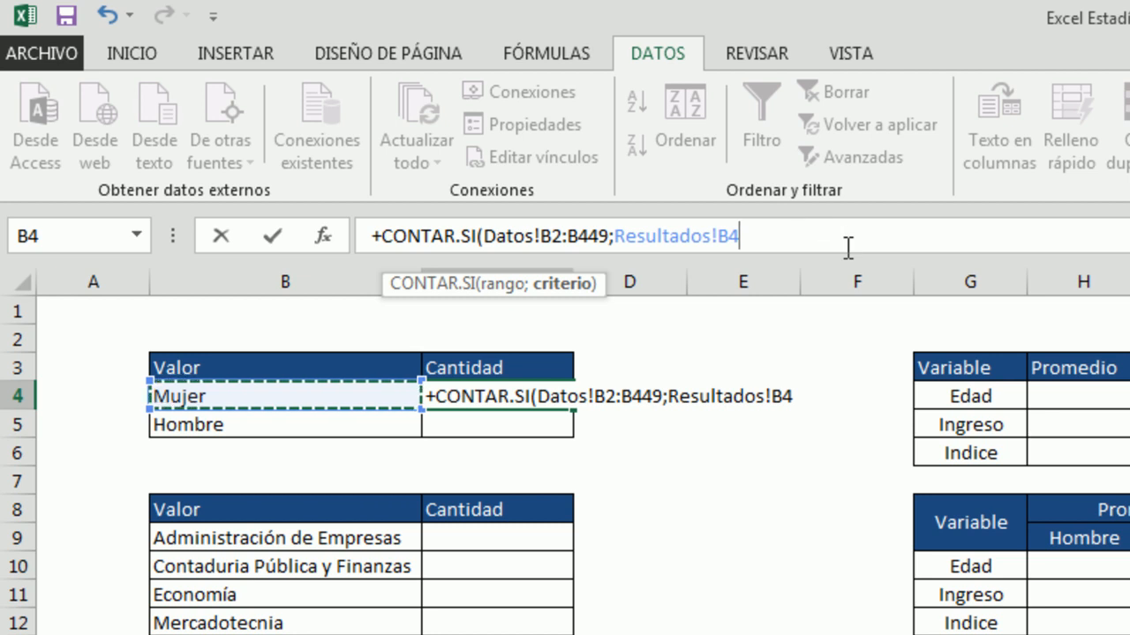
Make the range absolute as Datos!$B$2:$B$449 in the C4 formula and enter the formula
{"action": "left_click", "coordinate": [552, 236]}
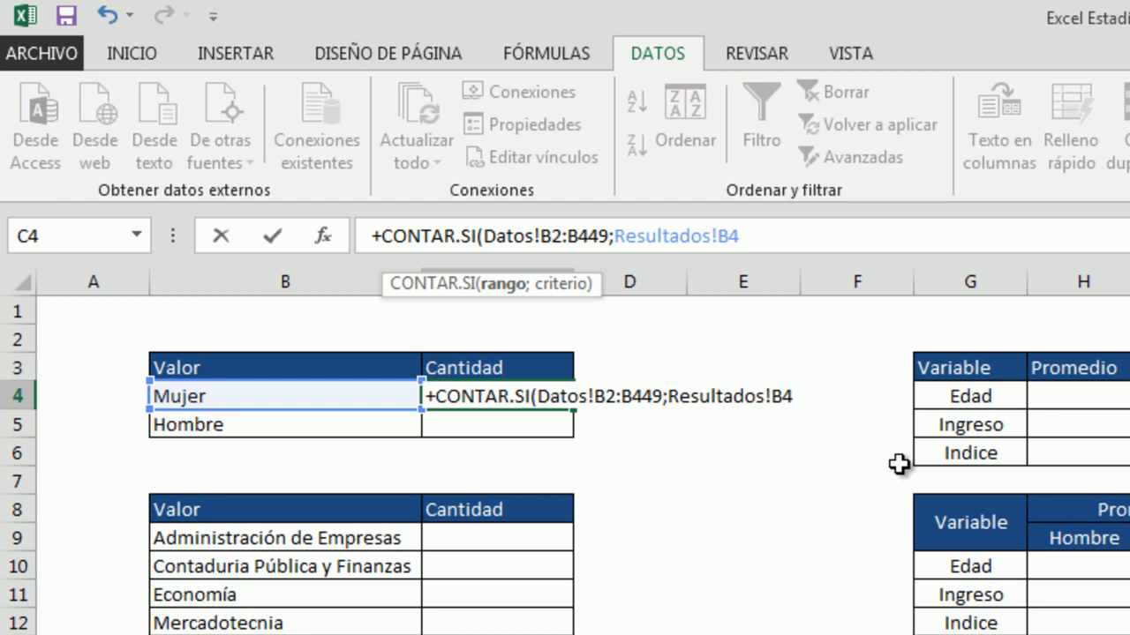
{"action": "key", "text": "F4"}
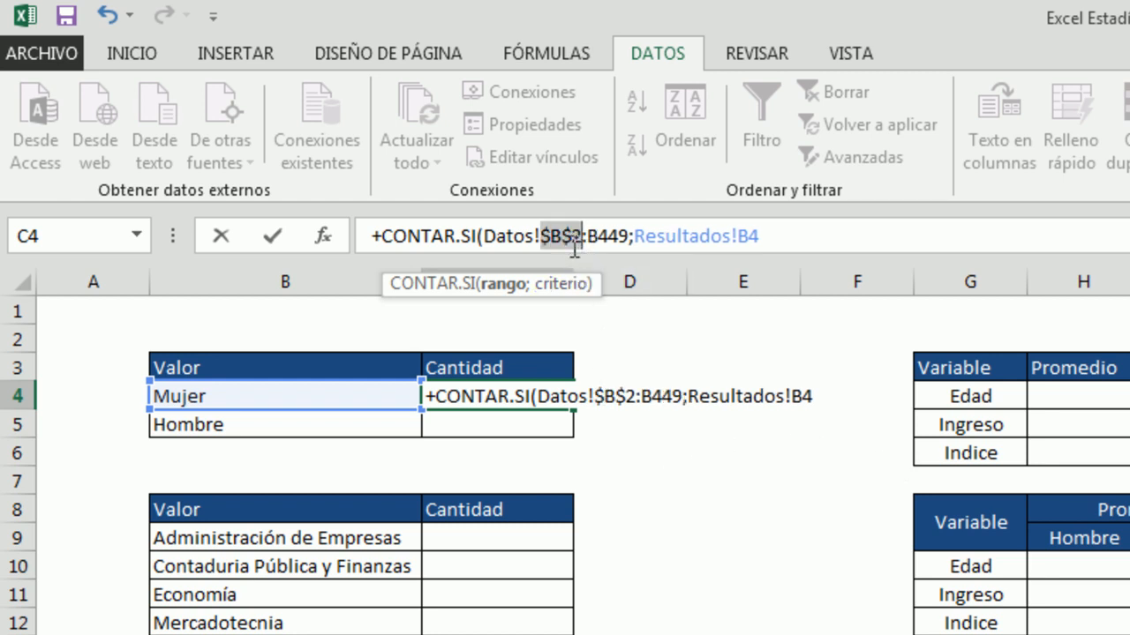
{"action": "left_click", "coordinate": [615, 247]}
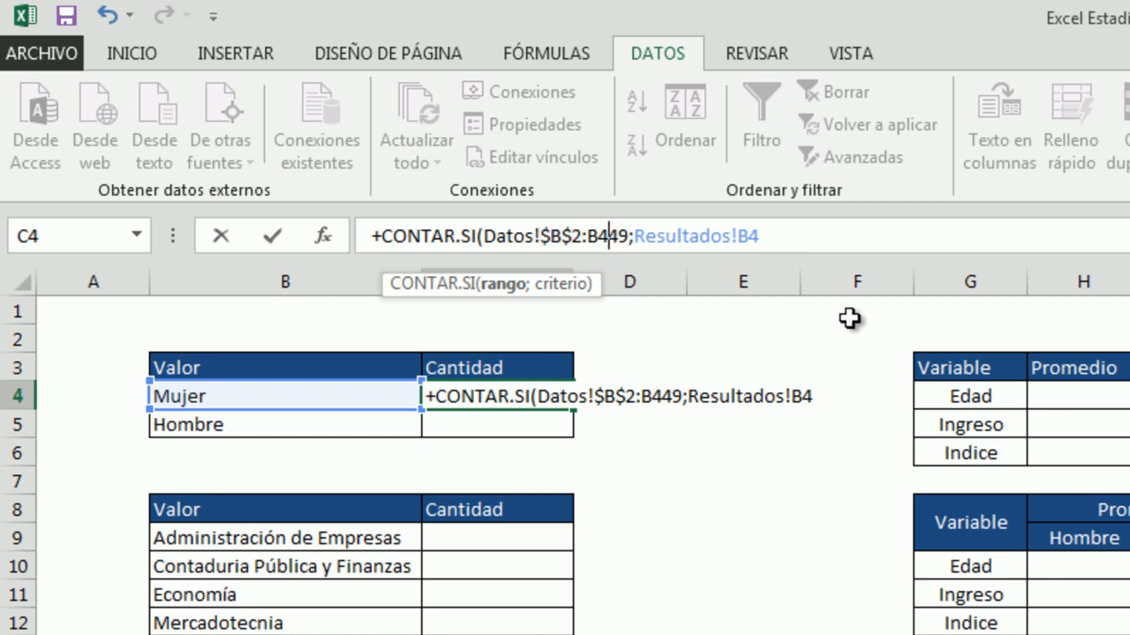
{"action": "key", "text": "F4"}
{"action": "left_click", "coordinate": [809, 232]}
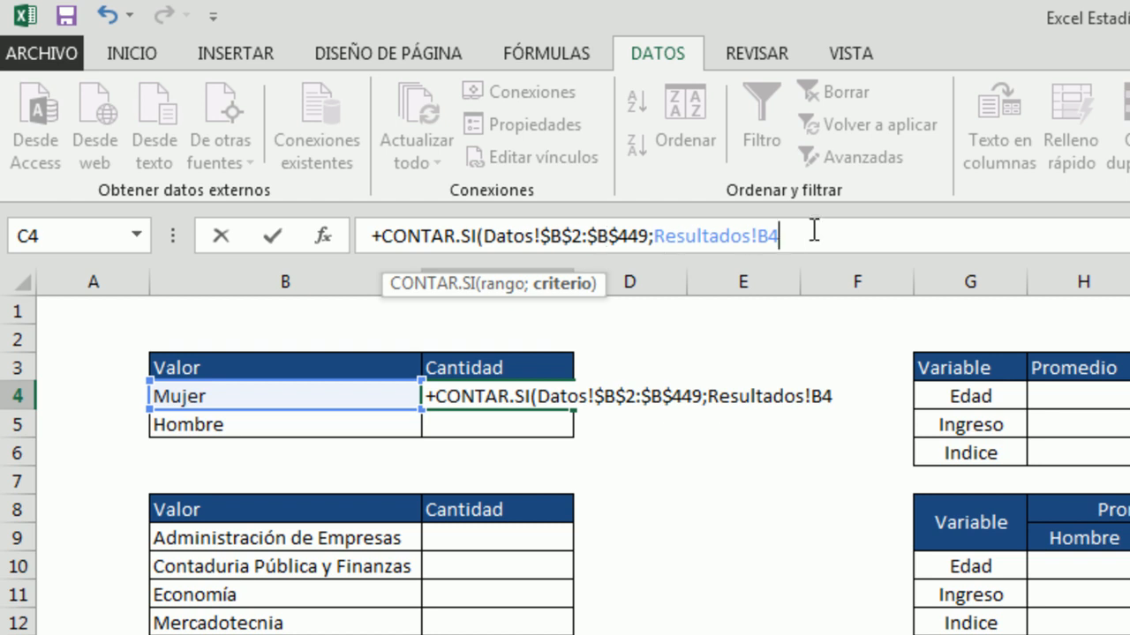
{"action": "key", "text": "ctrl+Return"}
{"action": "key", "text": "Return"}
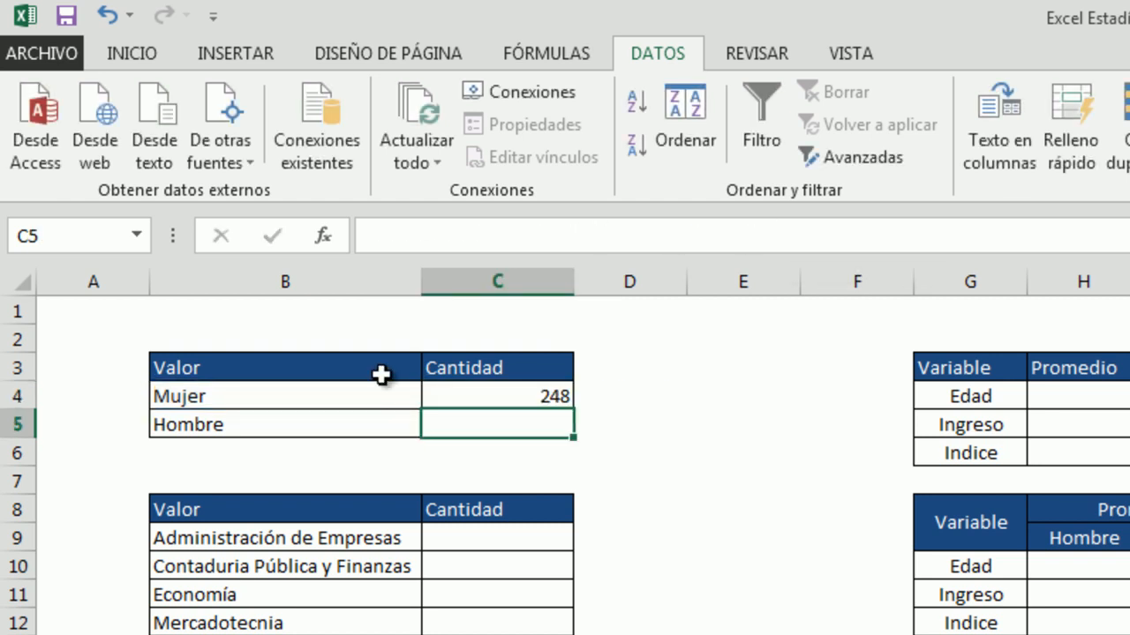
Fill the Mujer count formula from C4 down to the Hombre row in C5
{"action": "left_click", "coordinate": [543, 396]}
{"action": "left_click_drag", "start_coordinate": [574, 410], "coordinate": [580, 439]}
{"action": "left_click", "coordinate": [685, 487]}
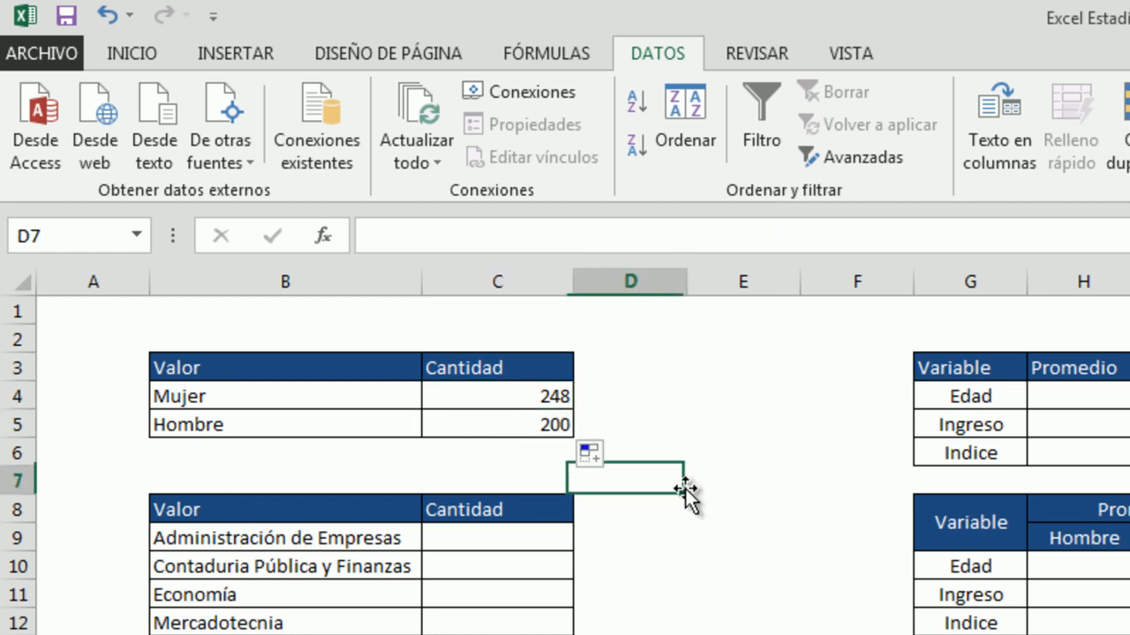
Start a CONTAR.SI formula in C9 for Administración de Empresas with the absolute range Datos!$D$2:$D$449
{"action": "left_click", "coordinate": [514, 539]}
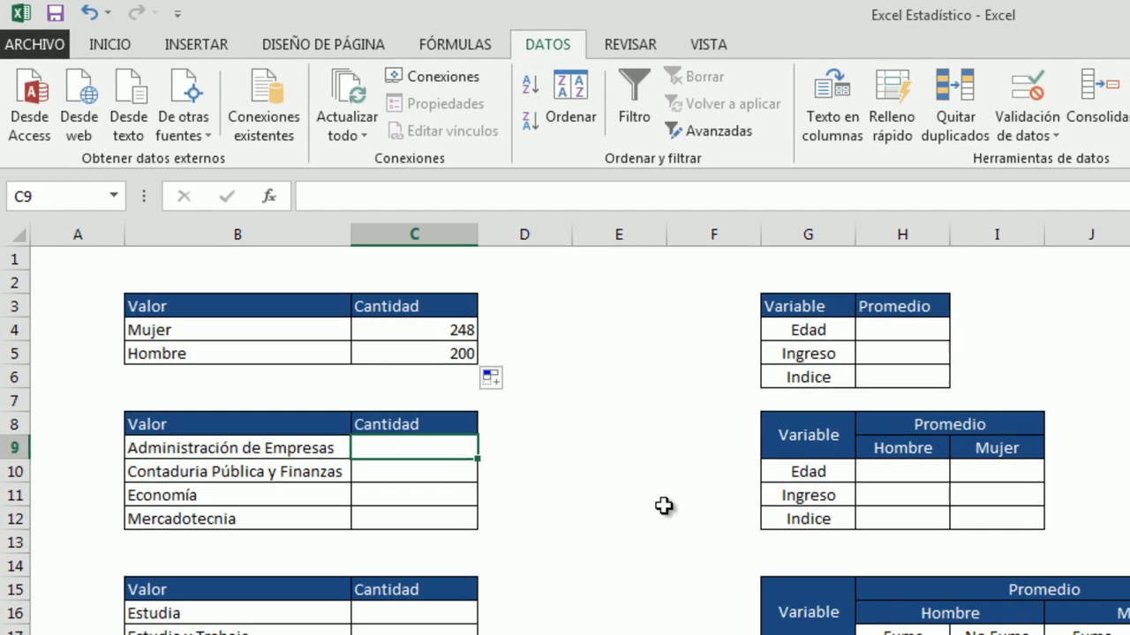
{"action": "type", "text": "+"}
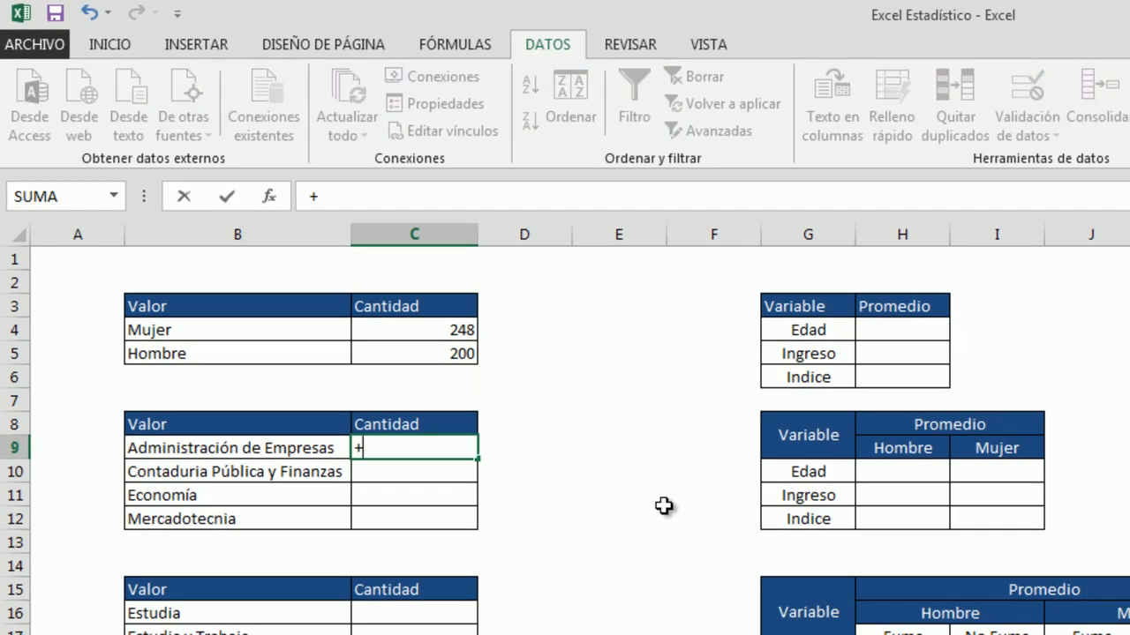
{"action": "type", "text": "contar"}
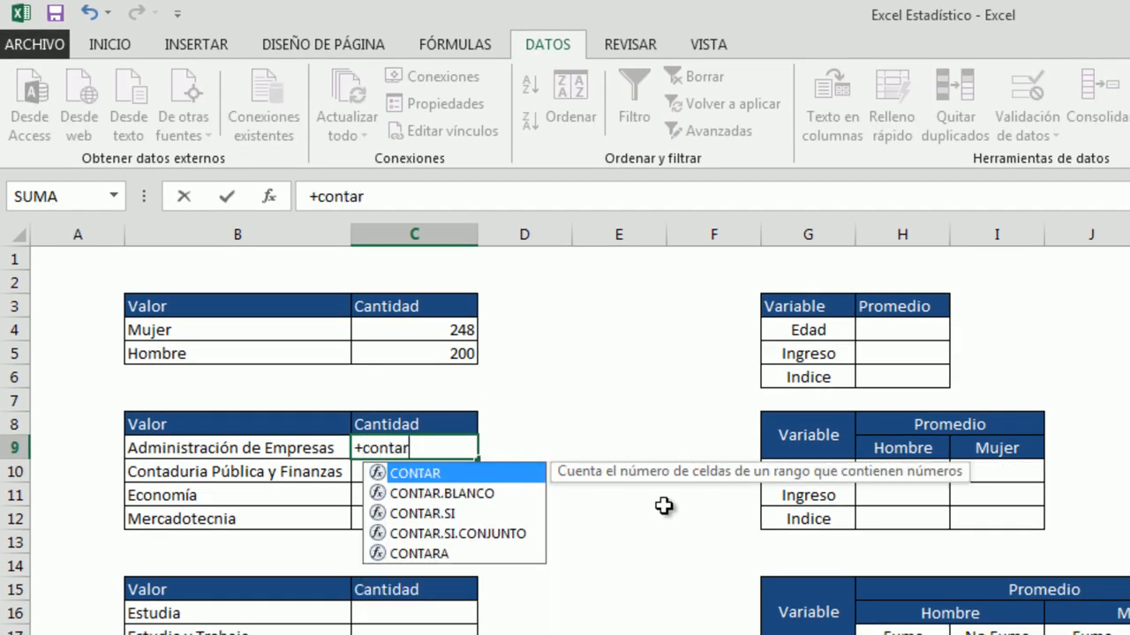
{"action": "double_click", "coordinate": [388, 513]}
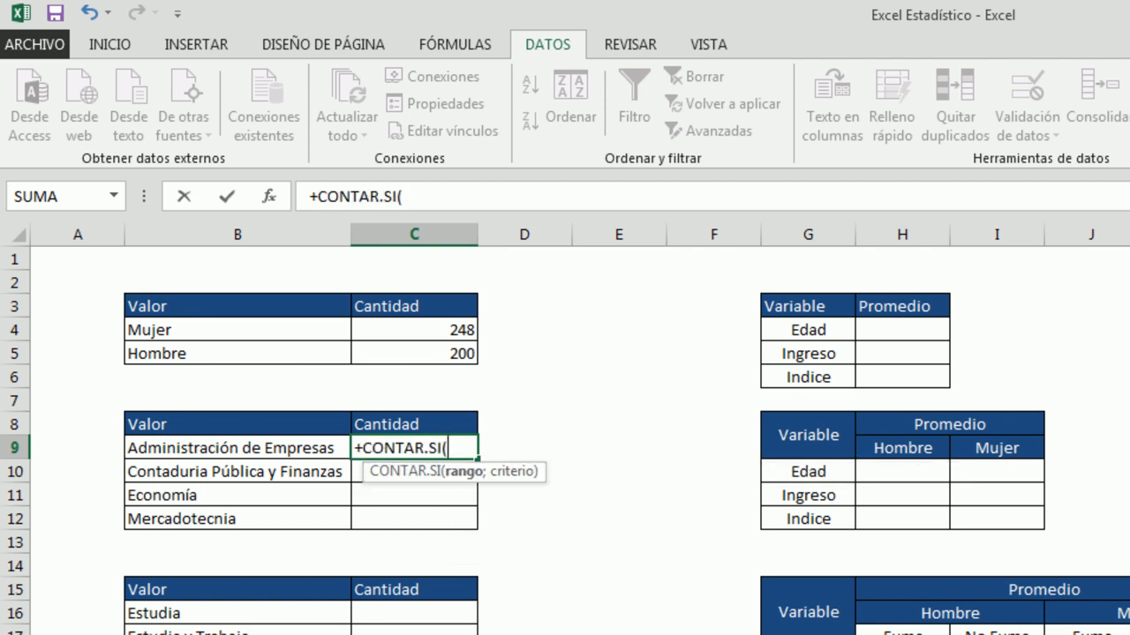
{"action": "left_click", "coordinate": [97, 634]}
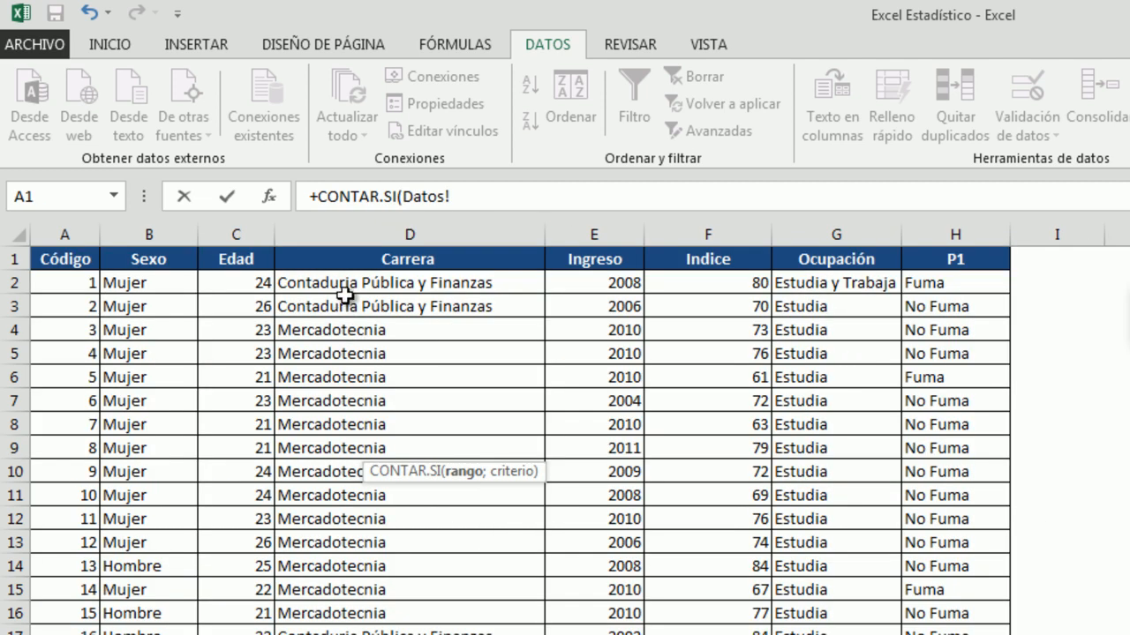
{"action": "left_click_drag", "start_coordinate": [345, 286], "coordinate": [328, 454]}
{"action": "left_click", "coordinate": [511, 196]}
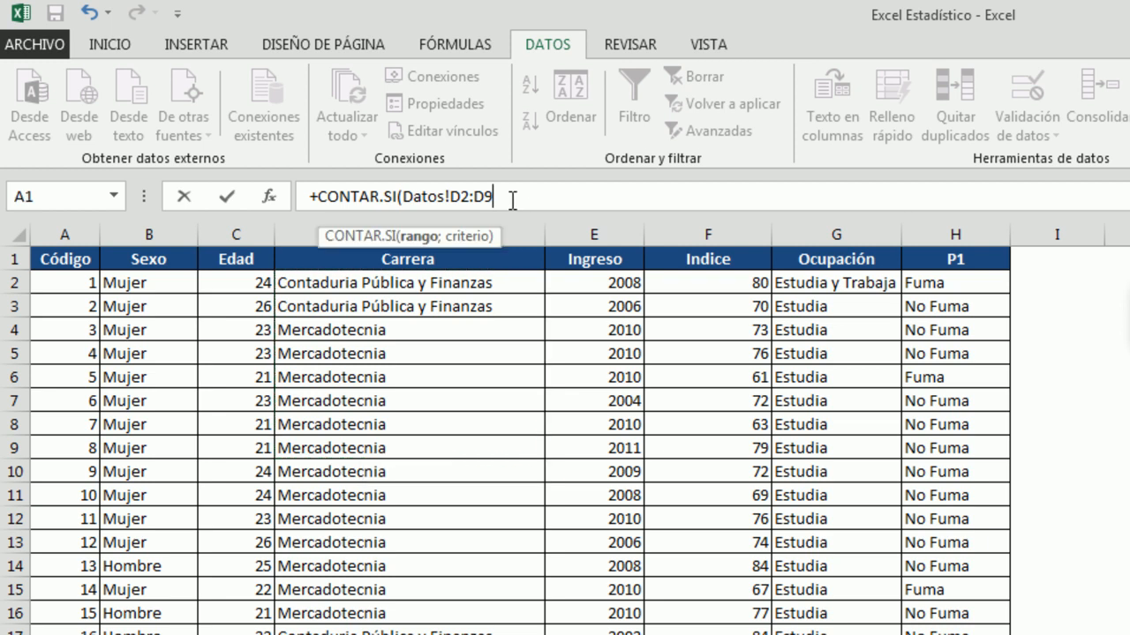
{"action": "key", "text": "BackSpace"}
{"action": "type", "text": "449"}
{"action": "key", "text": "F4"}
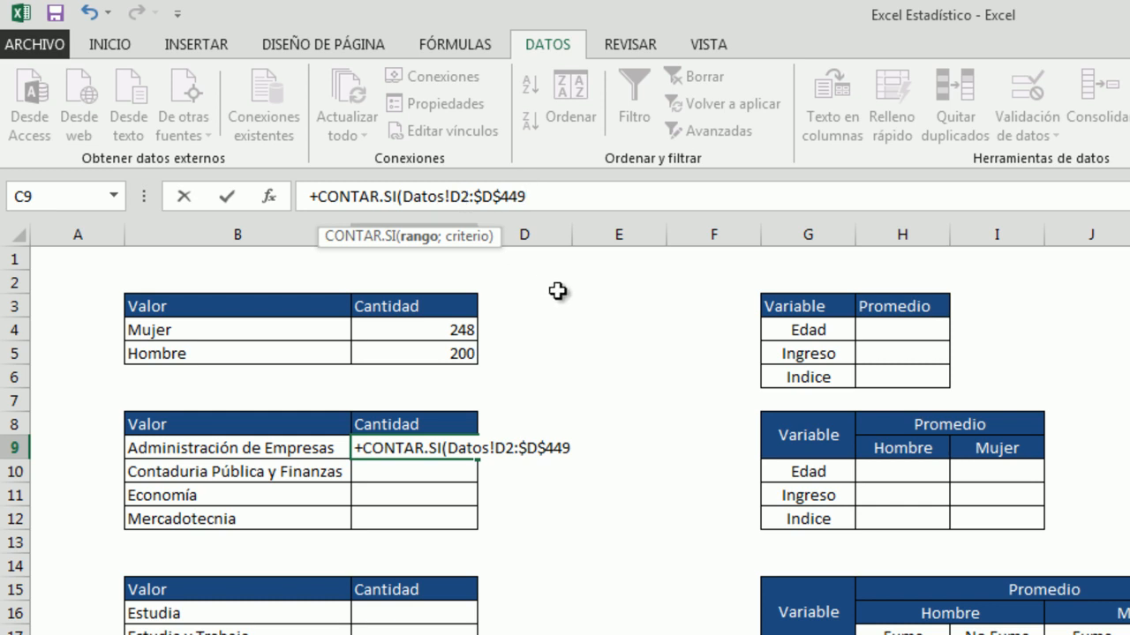
{"action": "key", "text": "F4"}
Add cell B9 on Resultados as the criterion of the C9 formula and enter it
{"action": "left_click", "coordinate": [587, 201]}
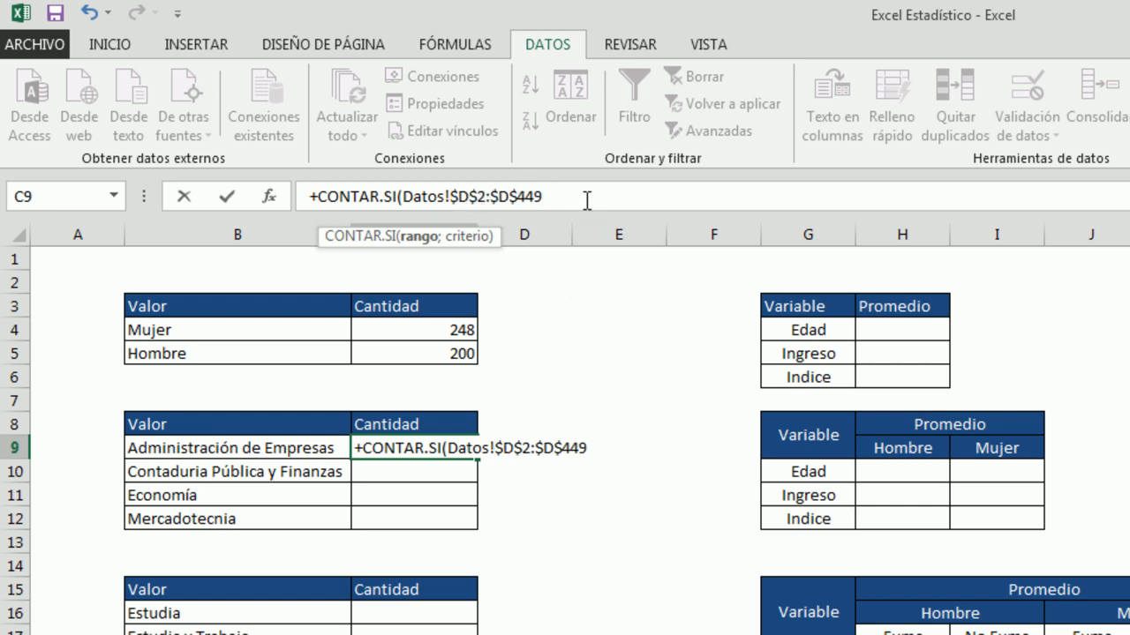
{"action": "type", "text": ";"}
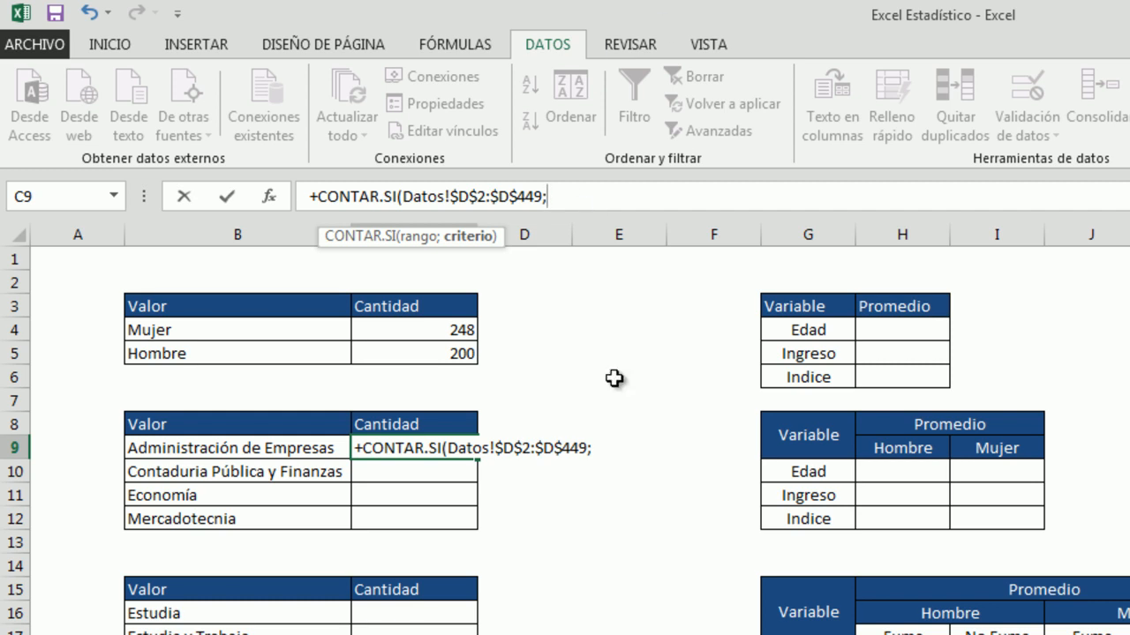
{"action": "left_click", "coordinate": [264, 450]}
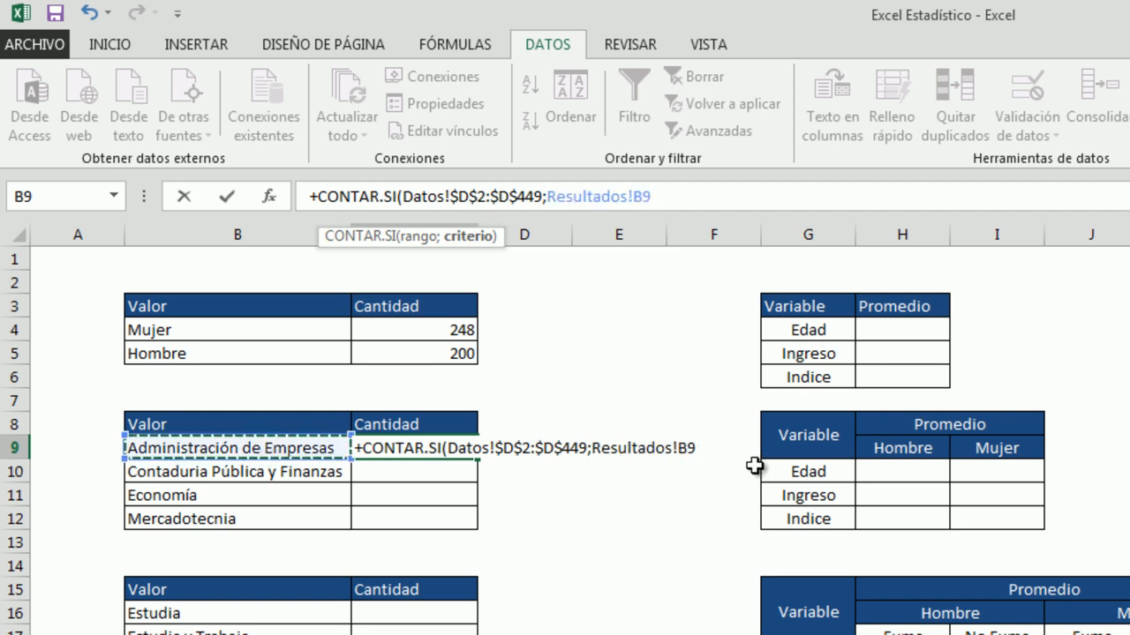
{"action": "key", "text": "Return"}
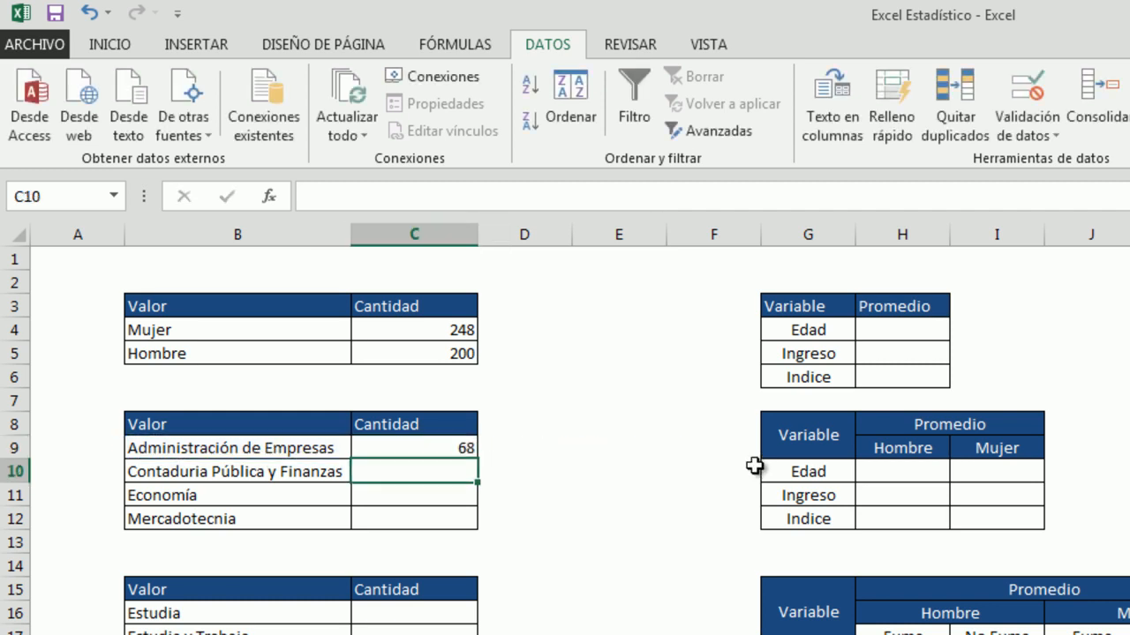
Fill the C9 count formula down through C12 for the remaining degree programmes
{"action": "left_click", "coordinate": [466, 446]}
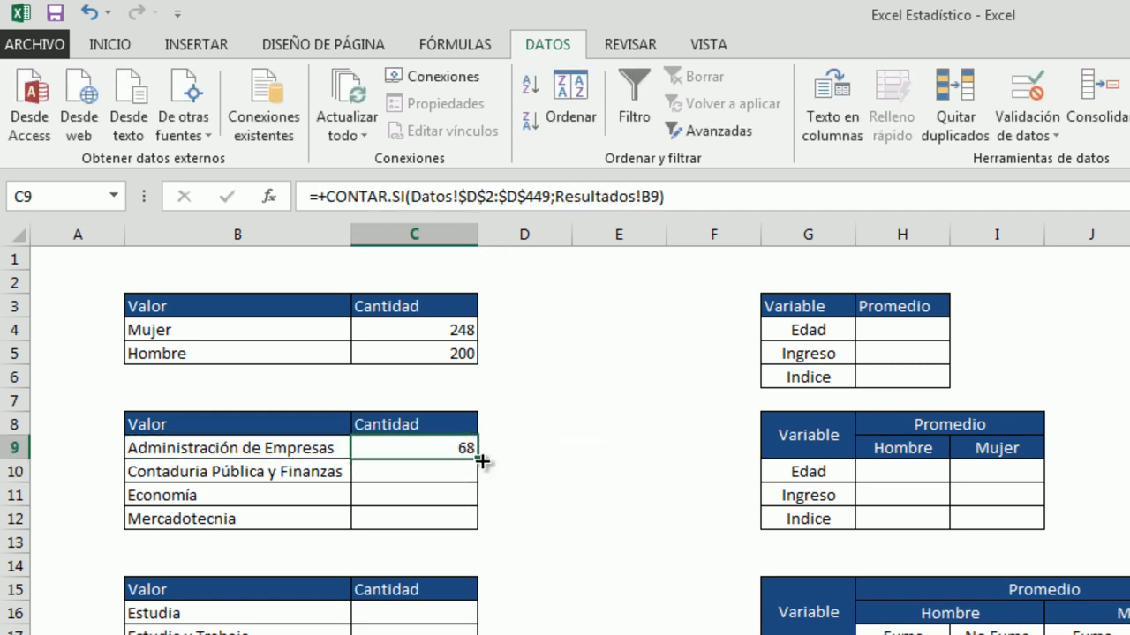
{"action": "left_click_drag", "start_coordinate": [478, 492], "coordinate": [456, 524]}
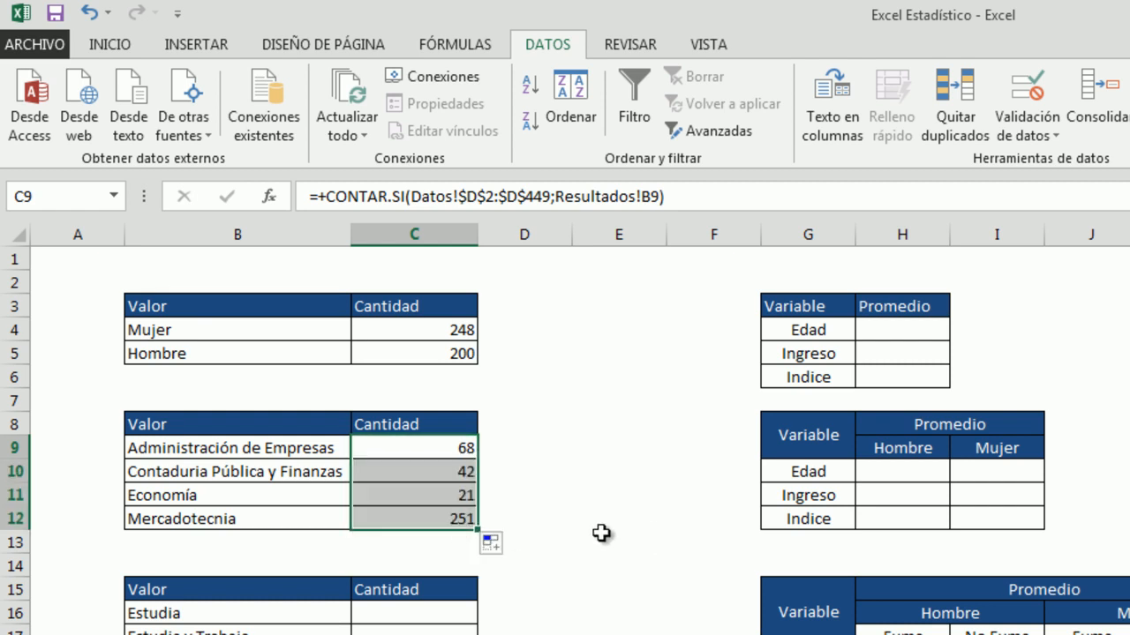
{"action": "scroll", "coordinate": [573, 483], "scroll_direction": "down", "scroll_amount": 1}
{"action": "left_click", "coordinate": [574, 483]}
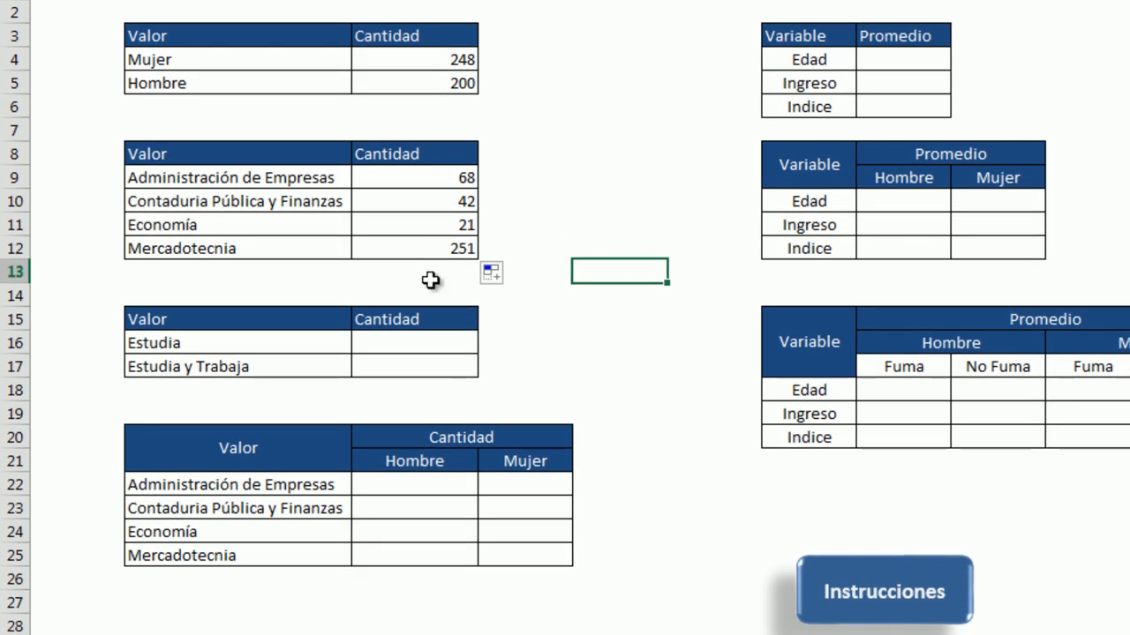
Go to the Datos sheet and open the name manager to review the workbook's defined names and their ranges
{"action": "left_click", "coordinate": [437, 350]}
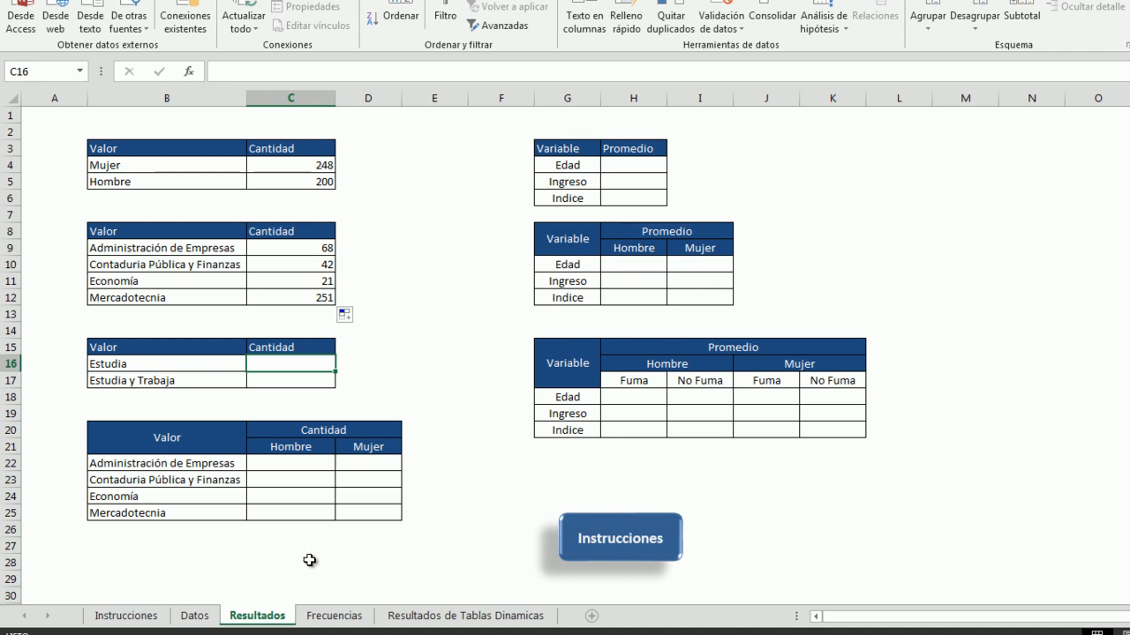
{"action": "left_click", "coordinate": [206, 618]}
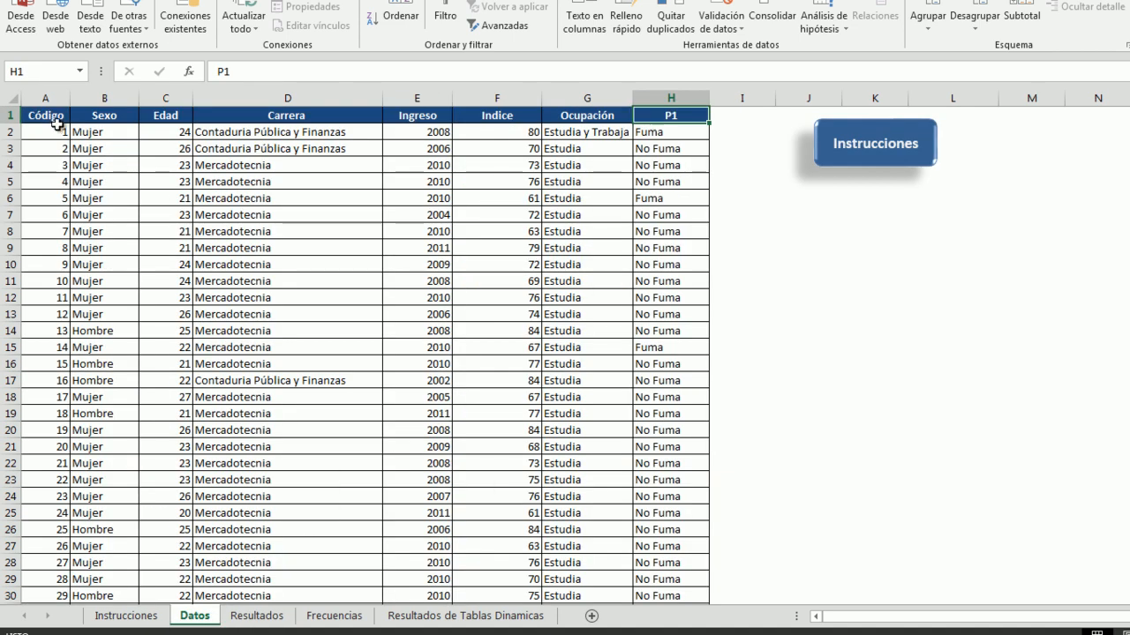
{"action": "left_click", "coordinate": [51, 116]}
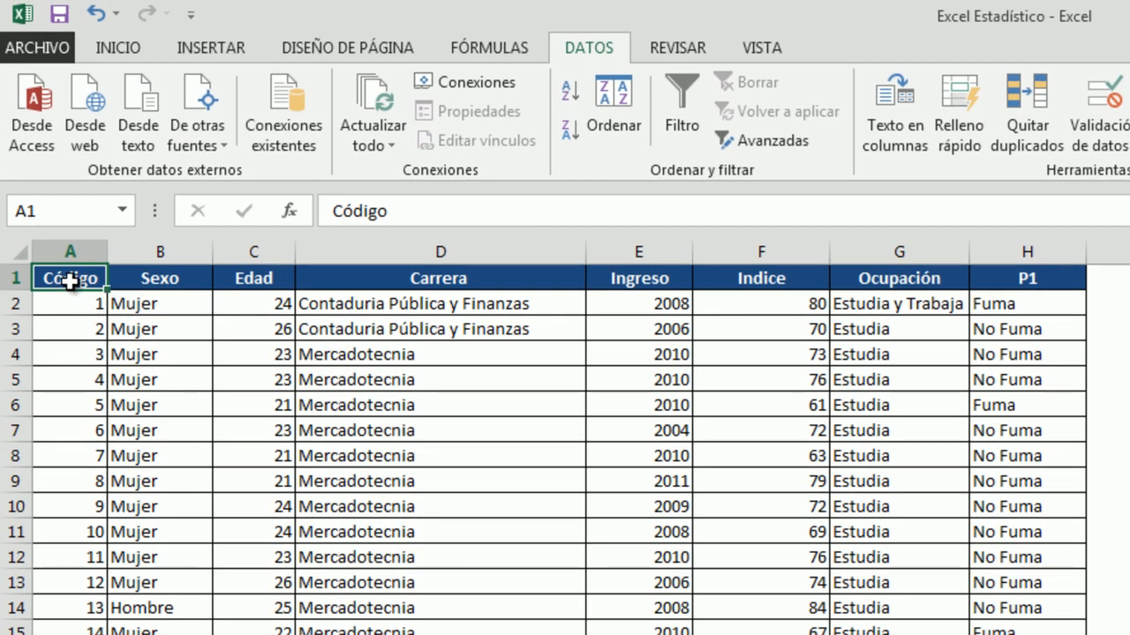
{"action": "left_click", "coordinate": [512, 49]}
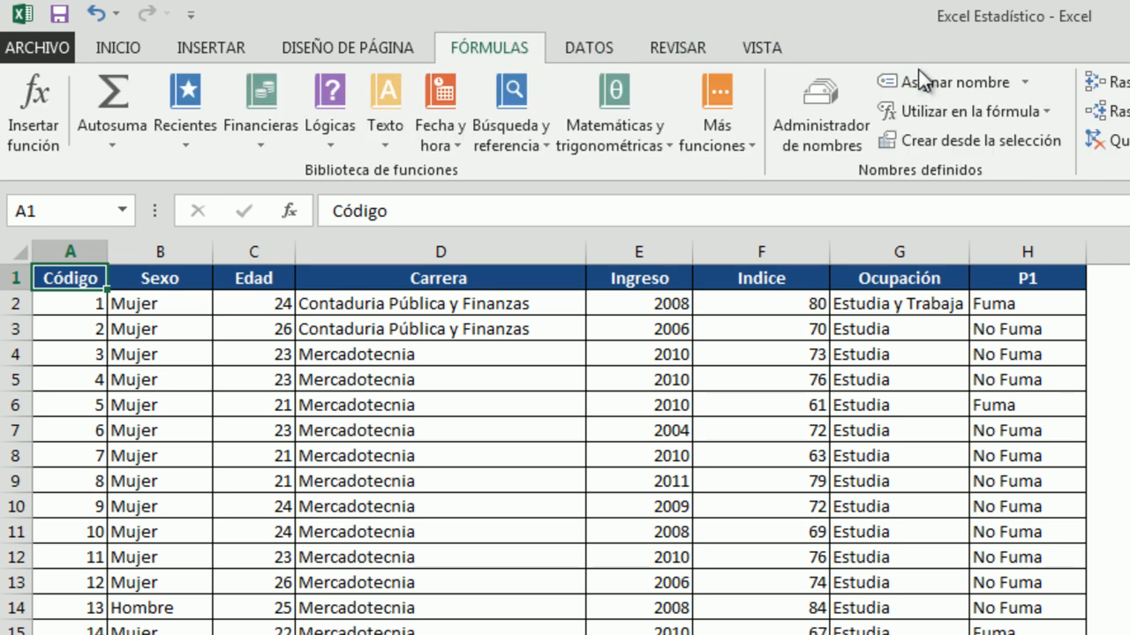
{"action": "left_click", "coordinate": [948, 84]}
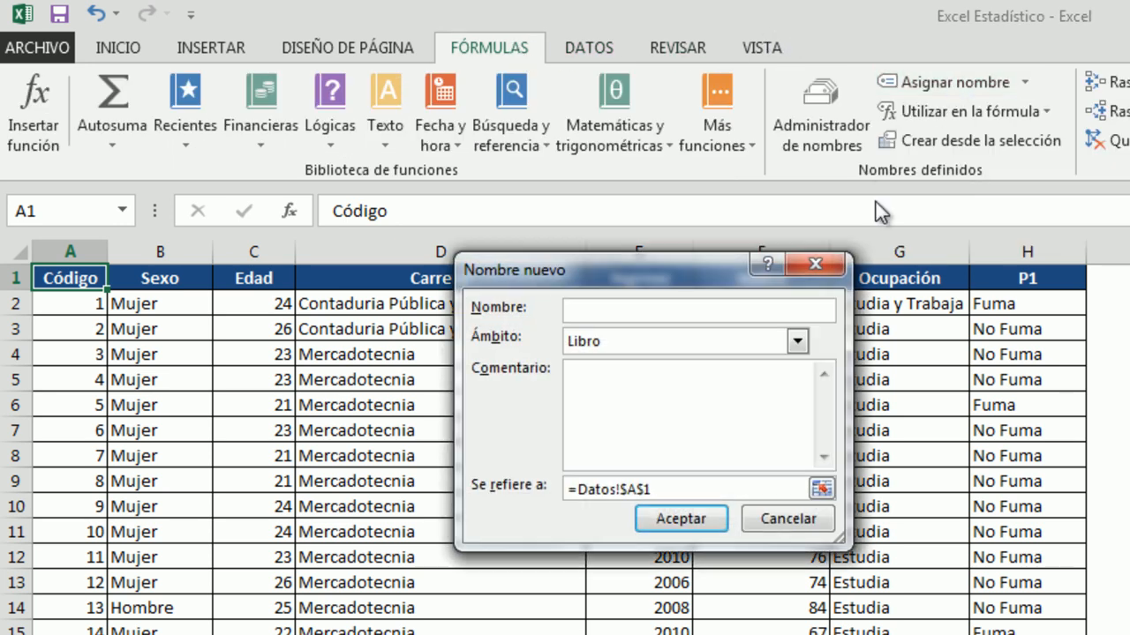
{"action": "left_click", "coordinate": [813, 263]}
{"action": "left_click", "coordinate": [819, 108]}
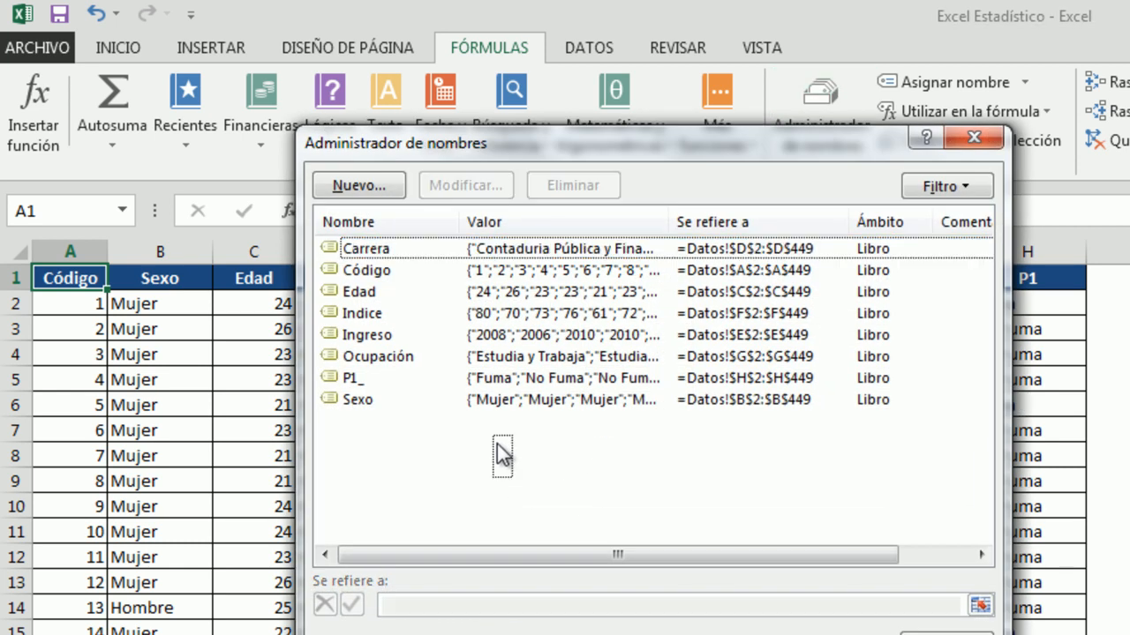
Delete all the existing defined names from the workbook, confirm the deletion and close the name manager
{"action": "left_click_drag", "start_coordinate": [513, 479], "coordinate": [403, 249]}
{"action": "left_click", "coordinate": [573, 186]}
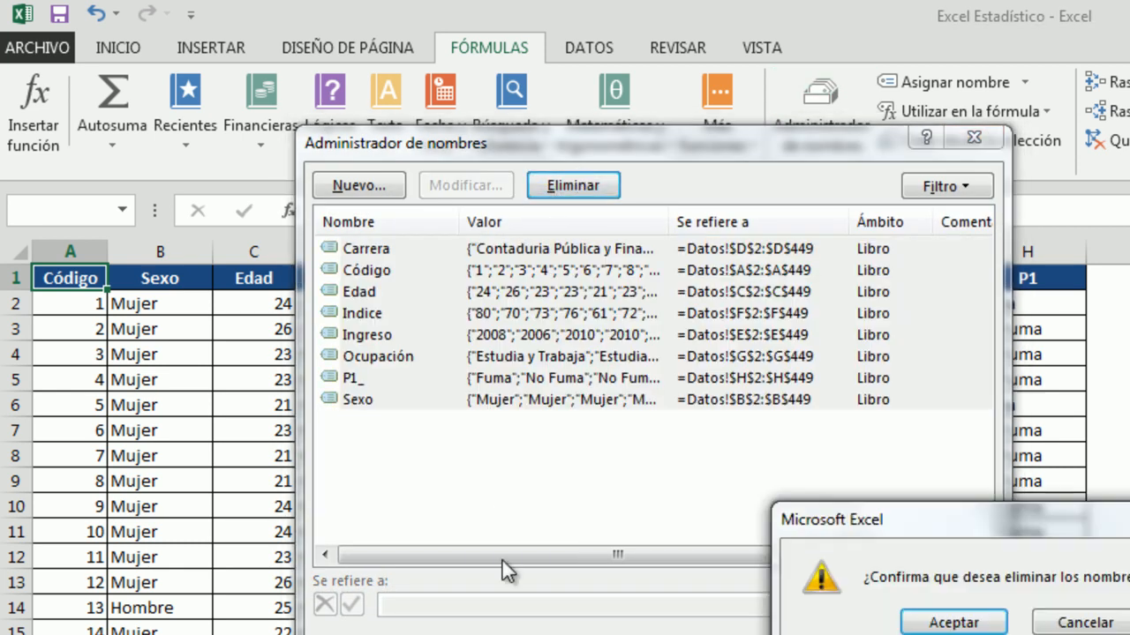
{"action": "left_click", "coordinate": [954, 622]}
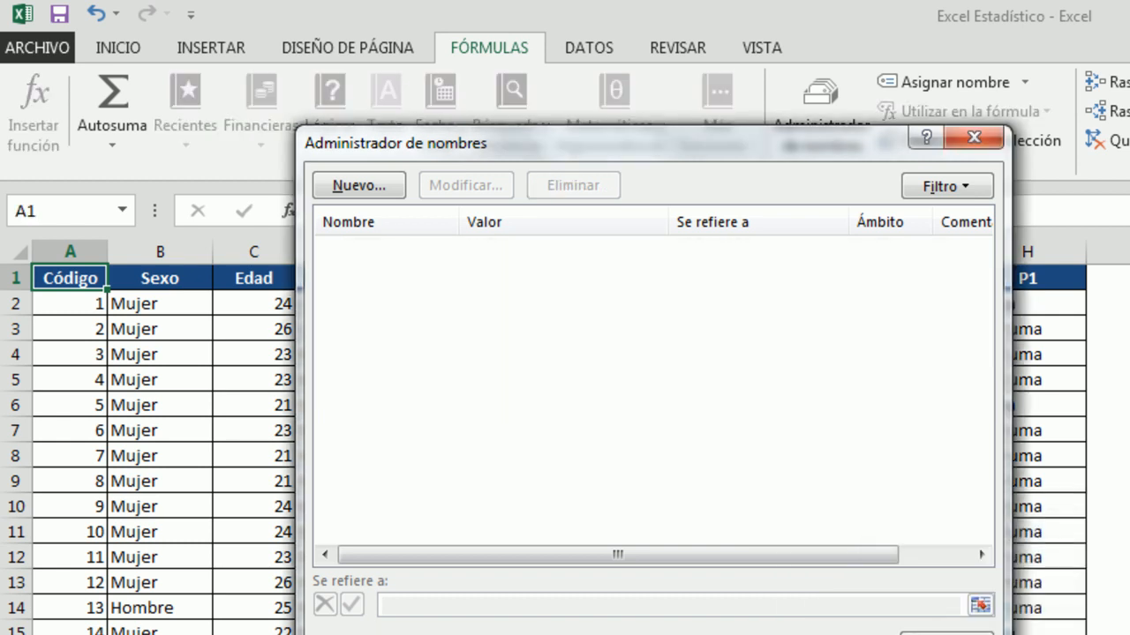
{"action": "left_click", "coordinate": [947, 632]}
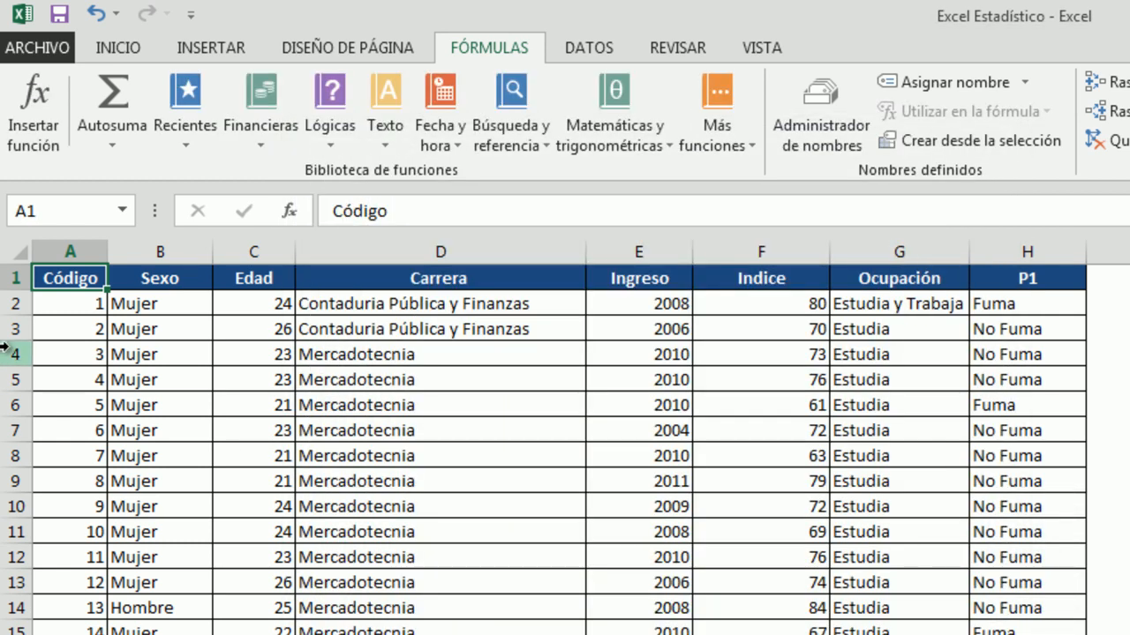
Start a new defined name Código with workbook scope from header cell A1 and erase the cell part of its reference
{"action": "left_click", "coordinate": [949, 87]}
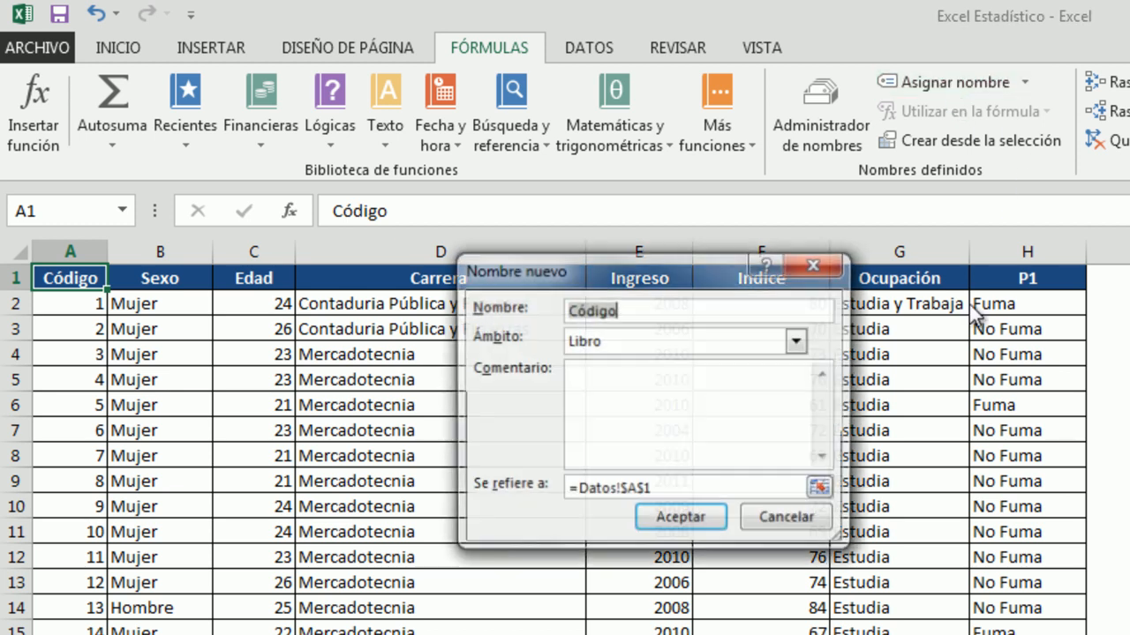
{"action": "left_click", "coordinate": [663, 311]}
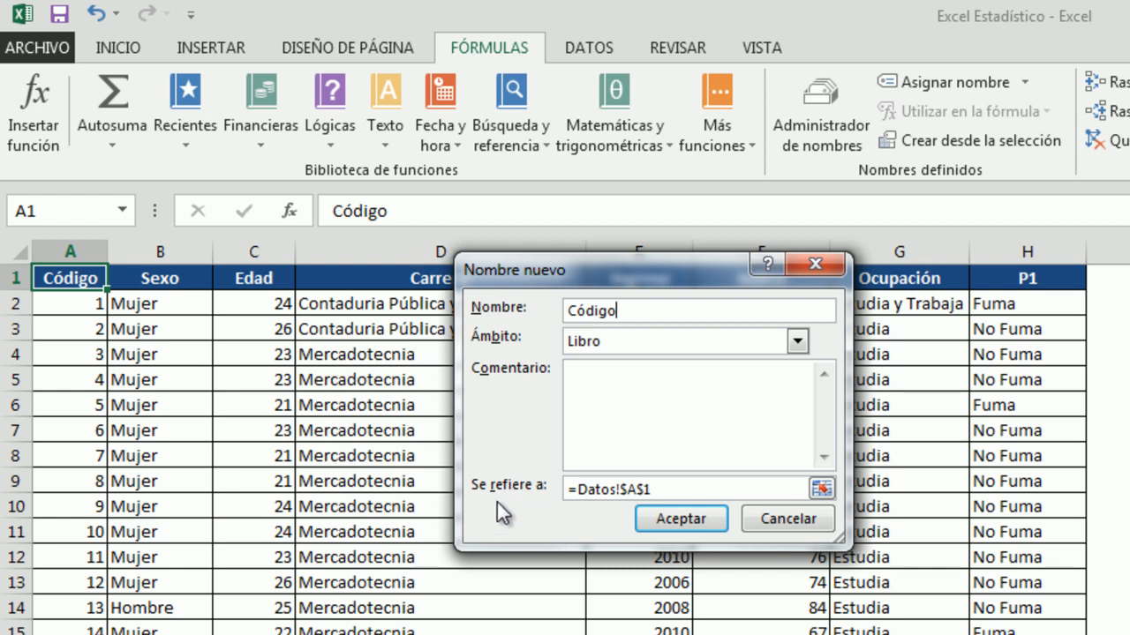
{"action": "left_click", "coordinate": [707, 491]}
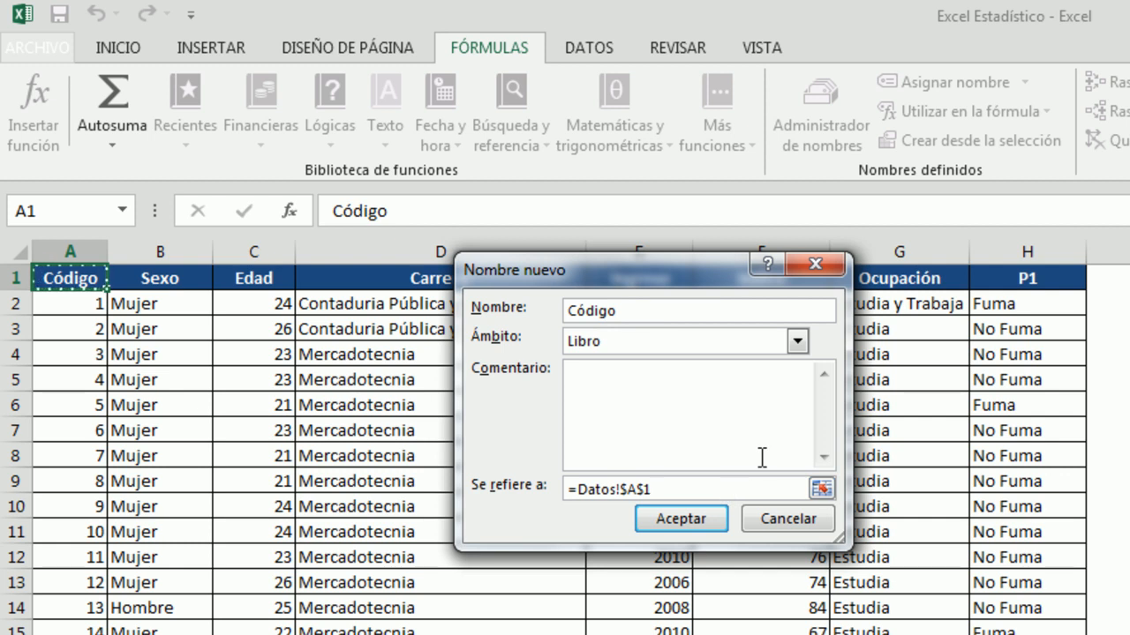
{"action": "key", "text": "BackSpace"}
{"action": "key", "text": "BackSpace"}
{"action": "key", "text": "BackSpace"}
{"action": "key", "text": "BackSpace"}
{"action": "key", "text": "BackSpace"}
{"action": "key", "text": "BackSpace"}
{"action": "key", "text": "BackSpace"}
{"action": "key", "text": "BackSpace"}
{"action": "key", "text": "BackSpace"}
{"action": "key", "text": "BackSpace"}
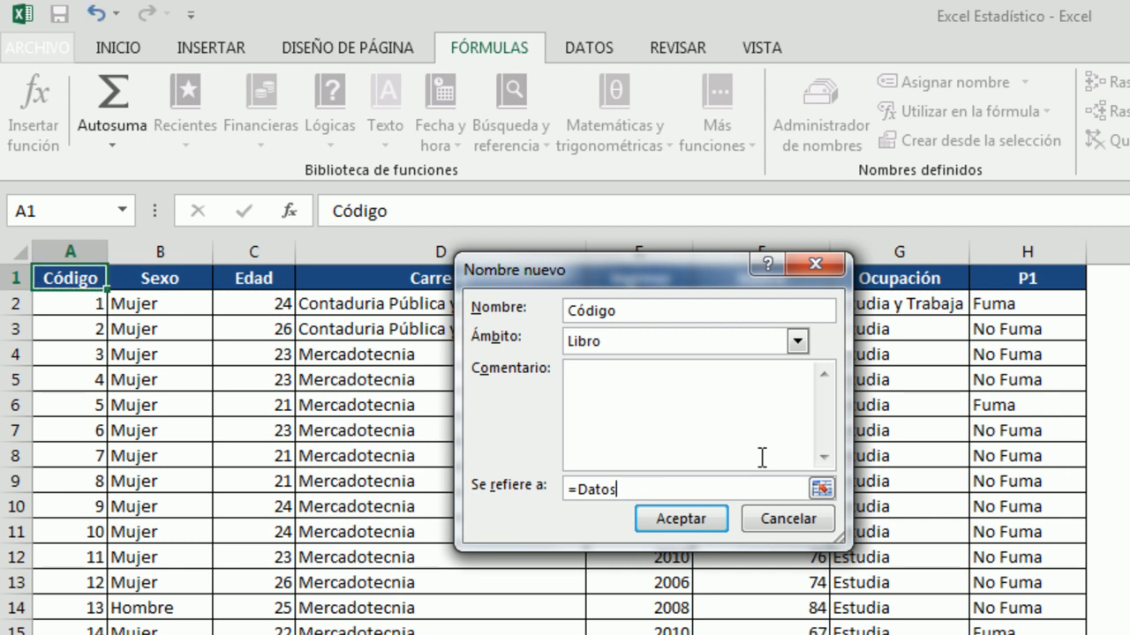
Set the Código name's reference to =Datos!$A$2:$A$449 and create the name
{"action": "left_click", "coordinate": [821, 489]}
{"action": "left_click_drag", "start_coordinate": [83, 305], "coordinate": [62, 634]}
{"action": "left_click", "coordinate": [635, 315]}
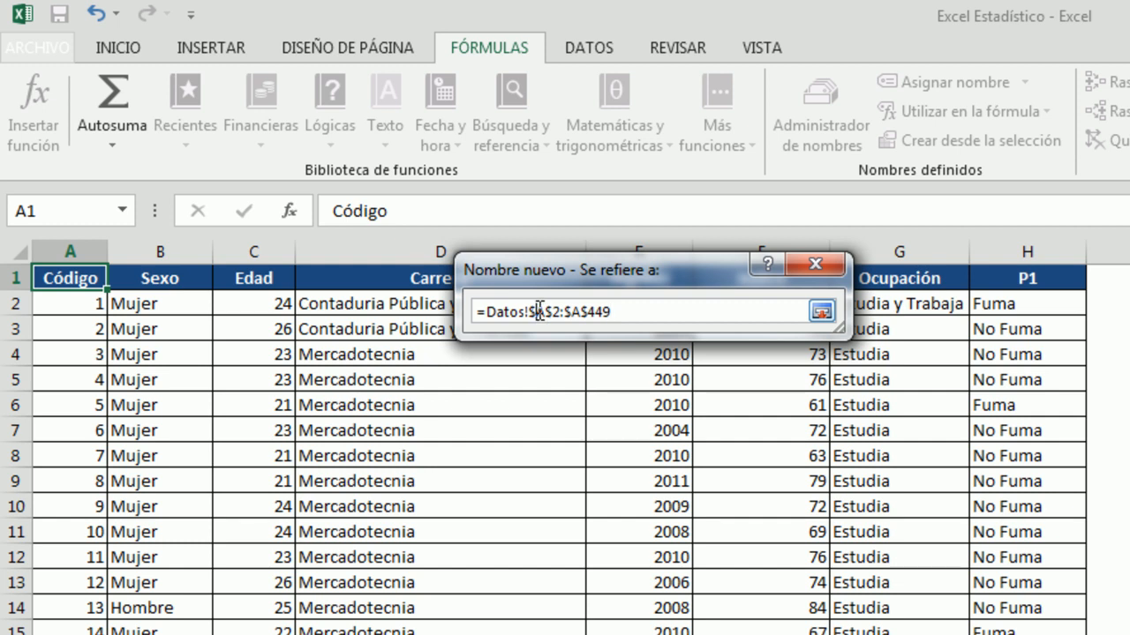
{"action": "left_click", "coordinate": [538, 313]}
{"action": "left_click", "coordinate": [579, 313]}
{"action": "left_click", "coordinate": [821, 311]}
{"action": "left_click", "coordinate": [676, 528]}
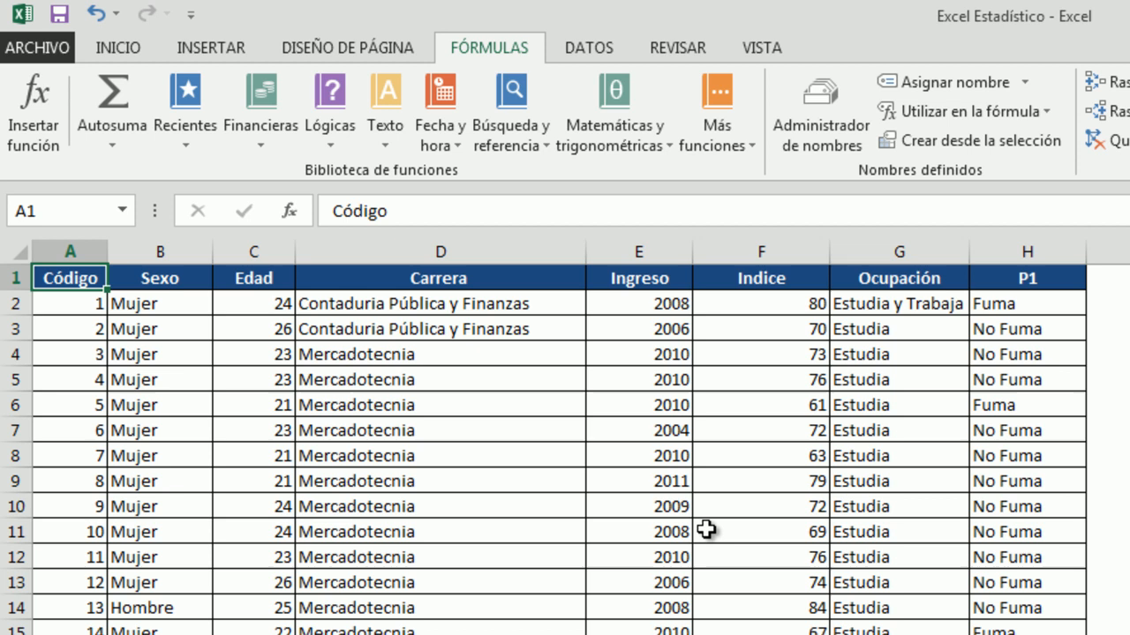
Define the name Sexo from header cell B1, referring to =Datos!$B$2:$B$449
{"action": "left_click", "coordinate": [179, 288]}
{"action": "left_click", "coordinate": [923, 85]}
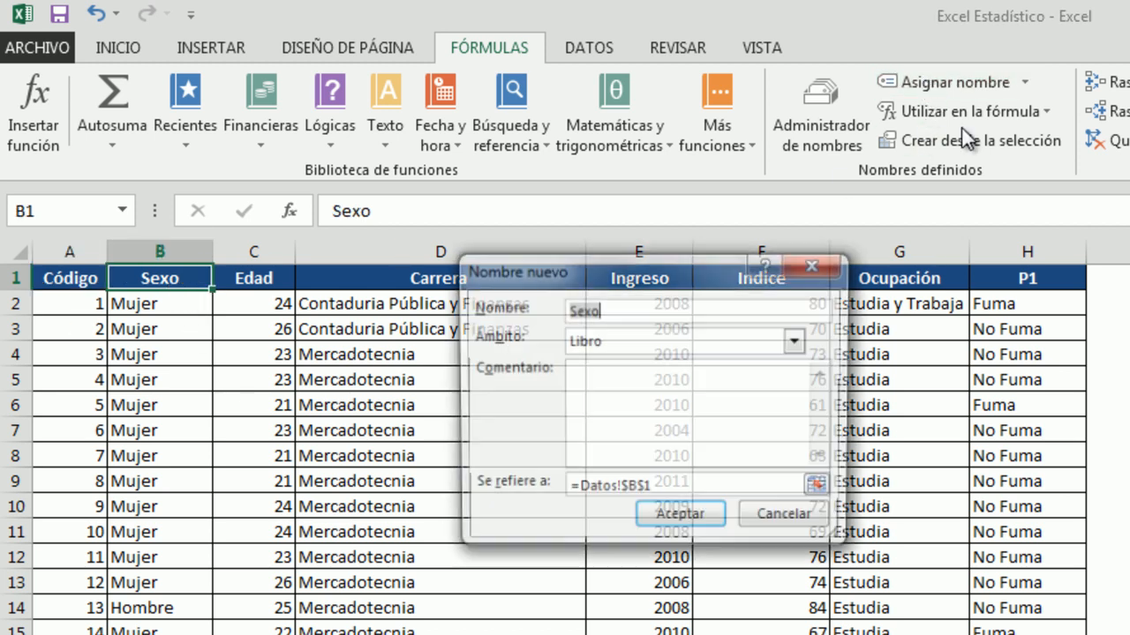
{"action": "left_click", "coordinate": [820, 488]}
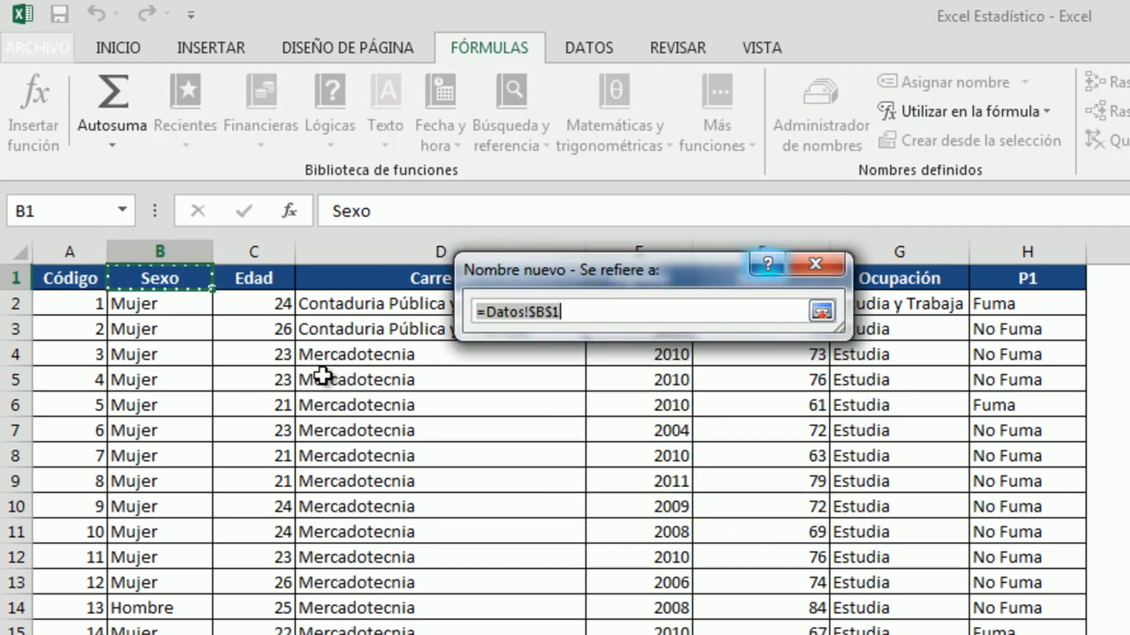
{"action": "left_click_drag", "start_coordinate": [202, 303], "coordinate": [185, 399]}
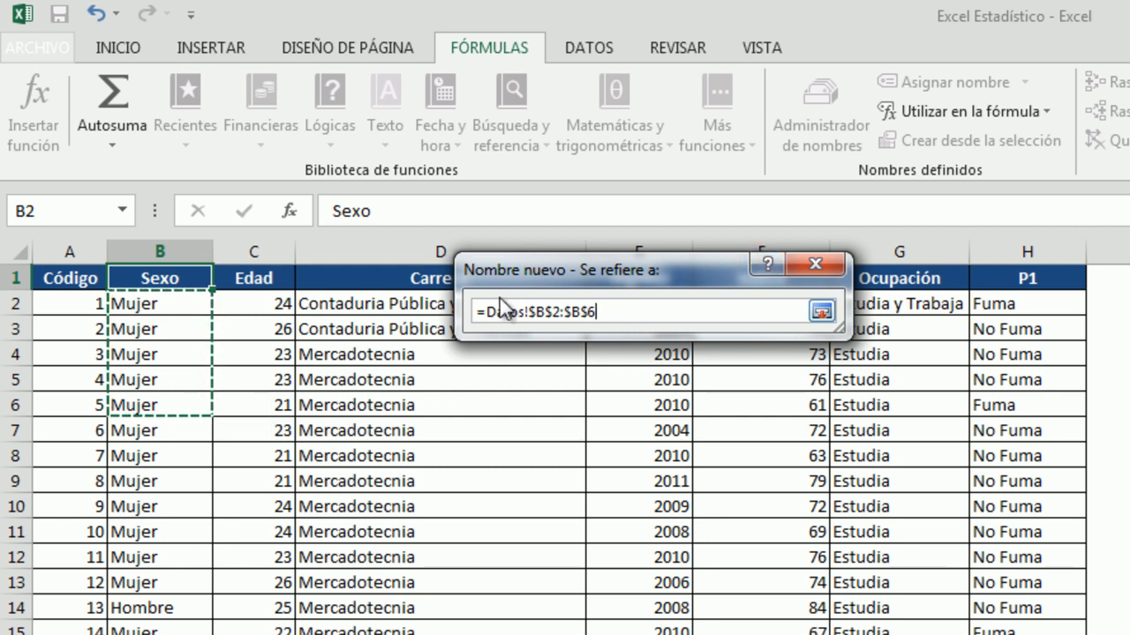
{"action": "left_click", "coordinate": [615, 310]}
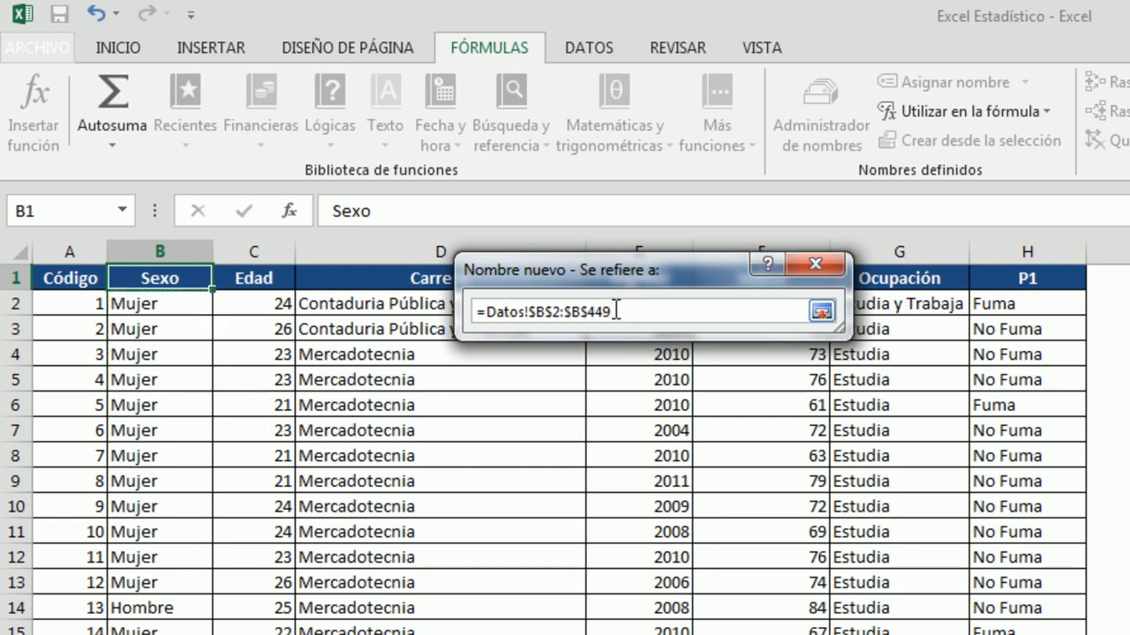
{"action": "left_click", "coordinate": [823, 312]}
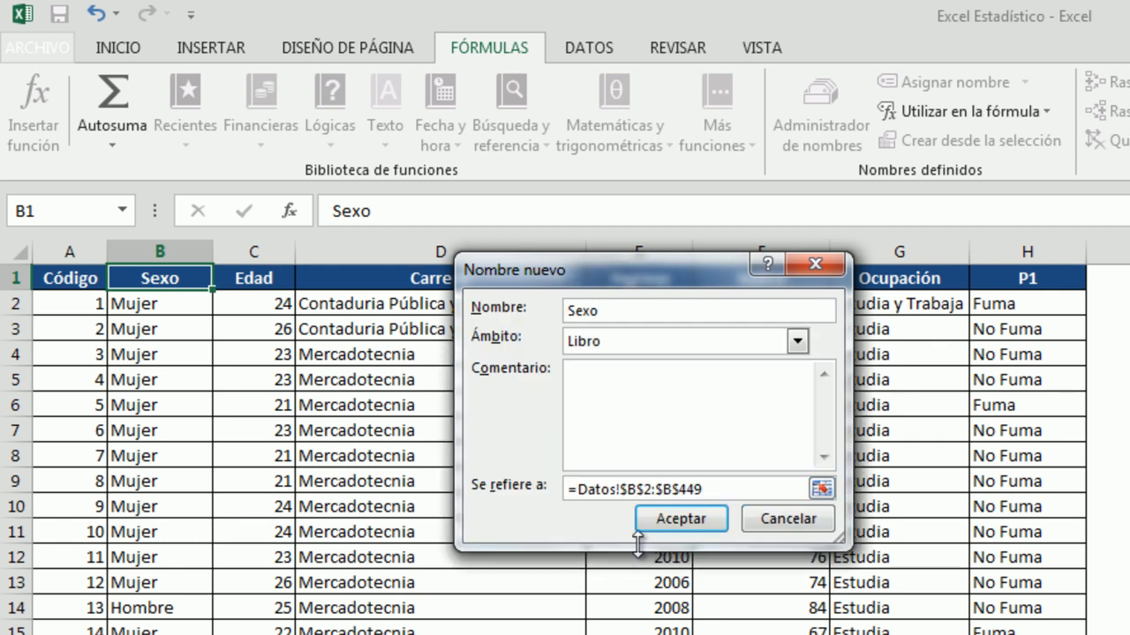
{"action": "left_click", "coordinate": [673, 520]}
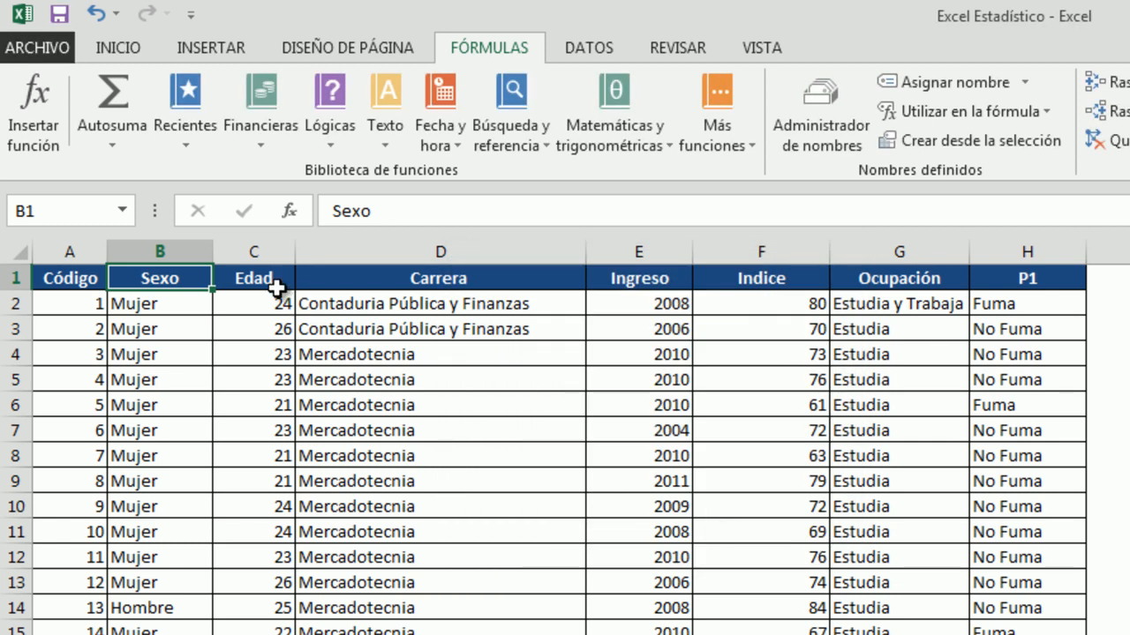
Define the name Edad from header cell C1, referring to =Datos!$C$2:$C$449
{"action": "left_click", "coordinate": [276, 283]}
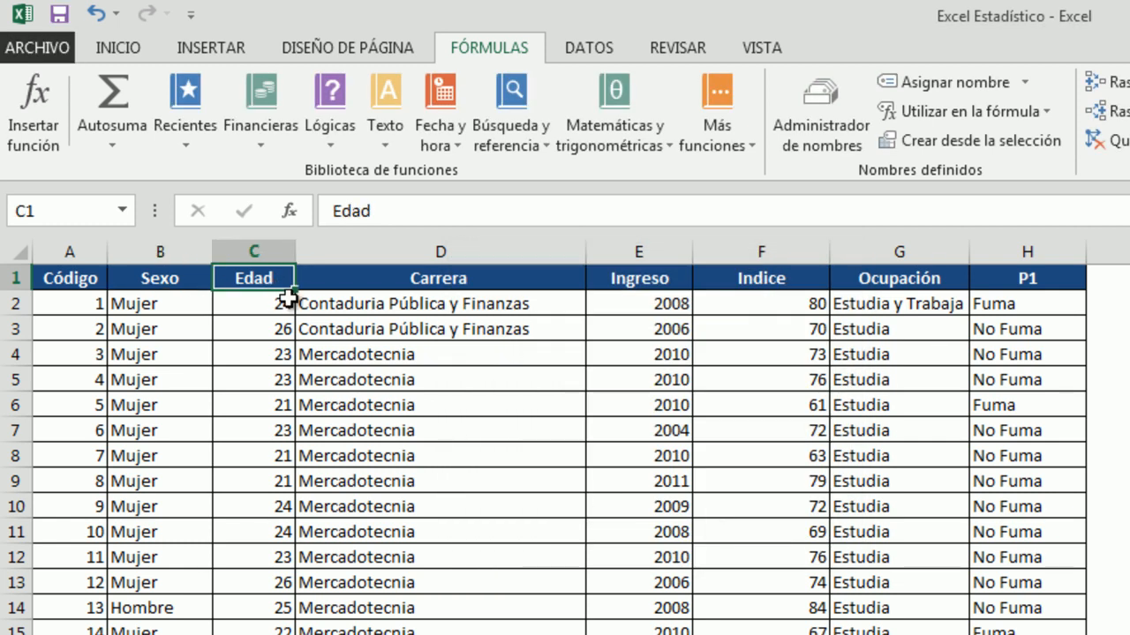
{"action": "left_click", "coordinate": [916, 81]}
{"action": "left_click", "coordinate": [668, 486]}
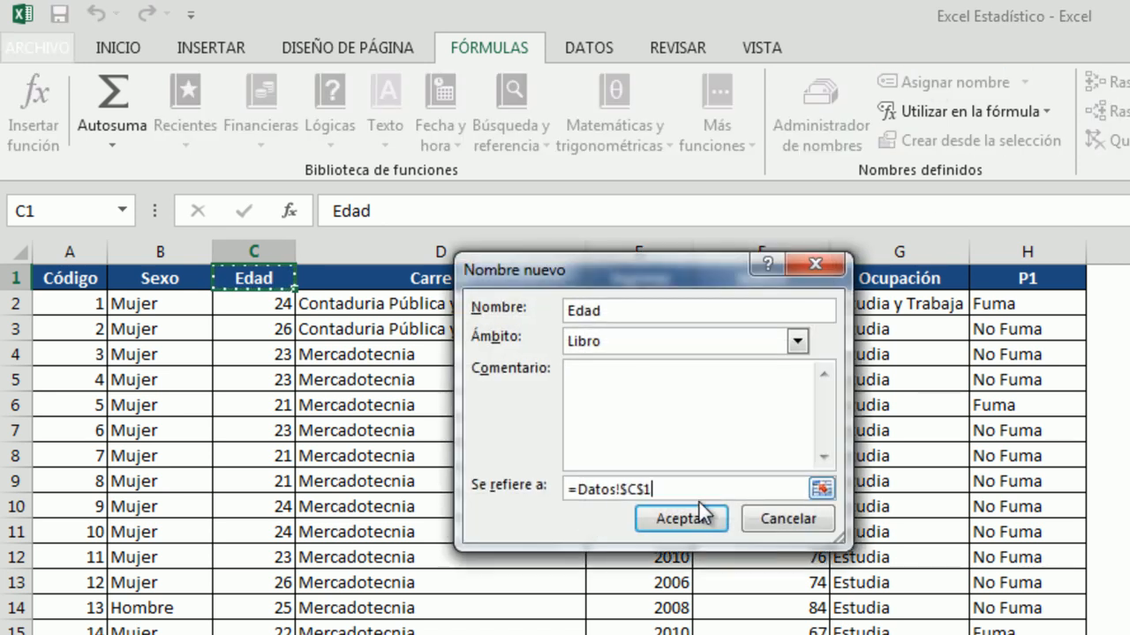
{"action": "left_click", "coordinate": [821, 489]}
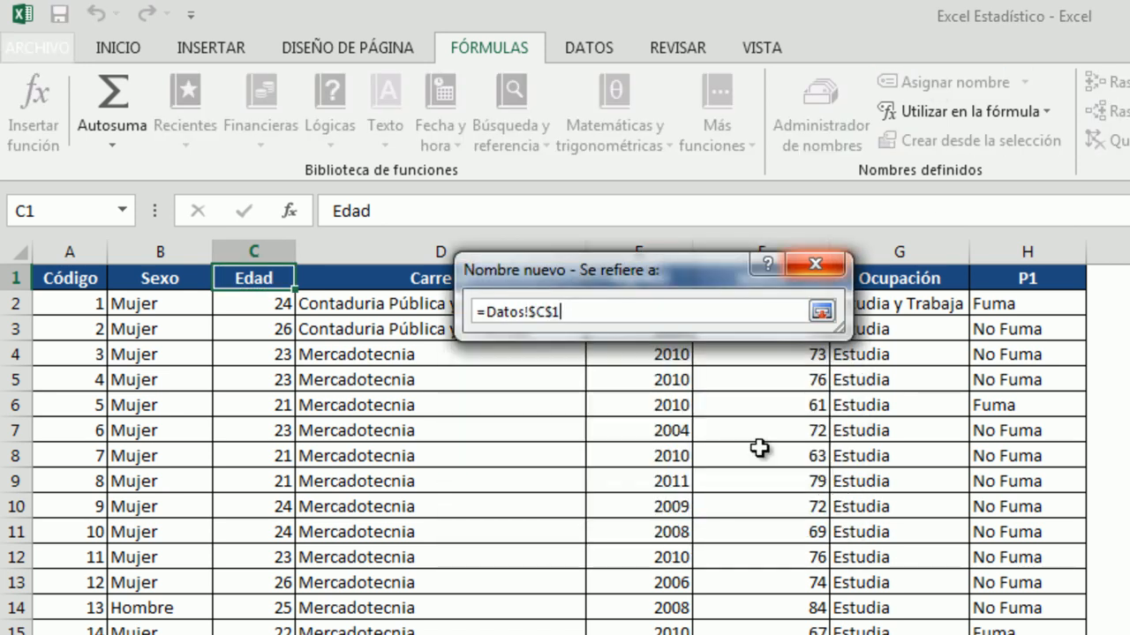
{"action": "left_click_drag", "start_coordinate": [592, 312], "coordinate": [402, 311]}
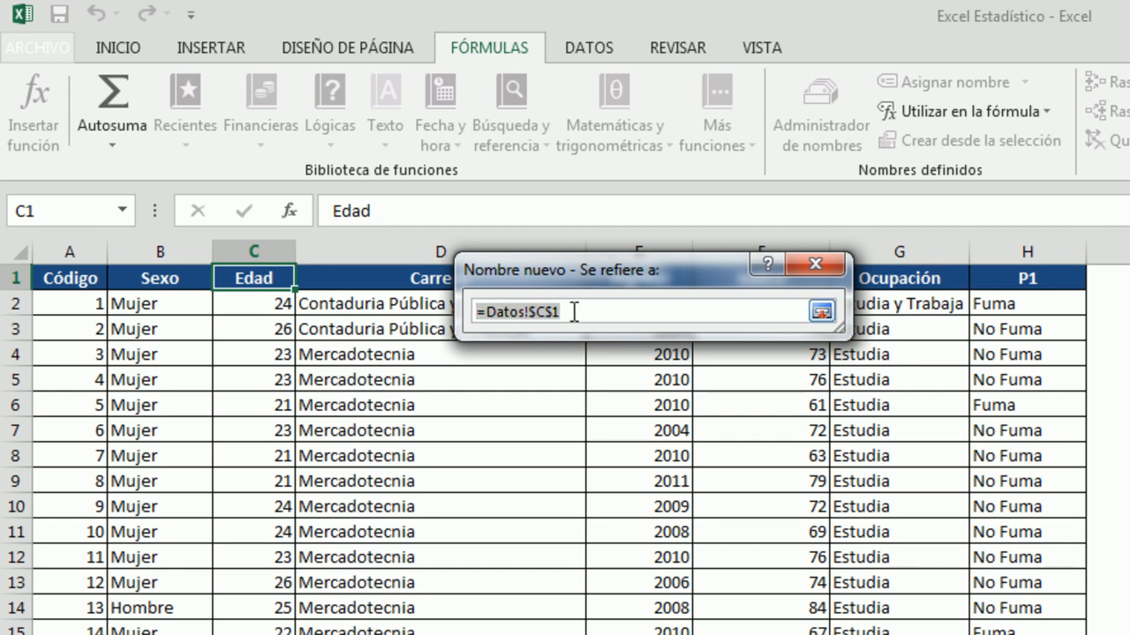
{"action": "left_click_drag", "start_coordinate": [556, 265], "coordinate": [575, 239]}
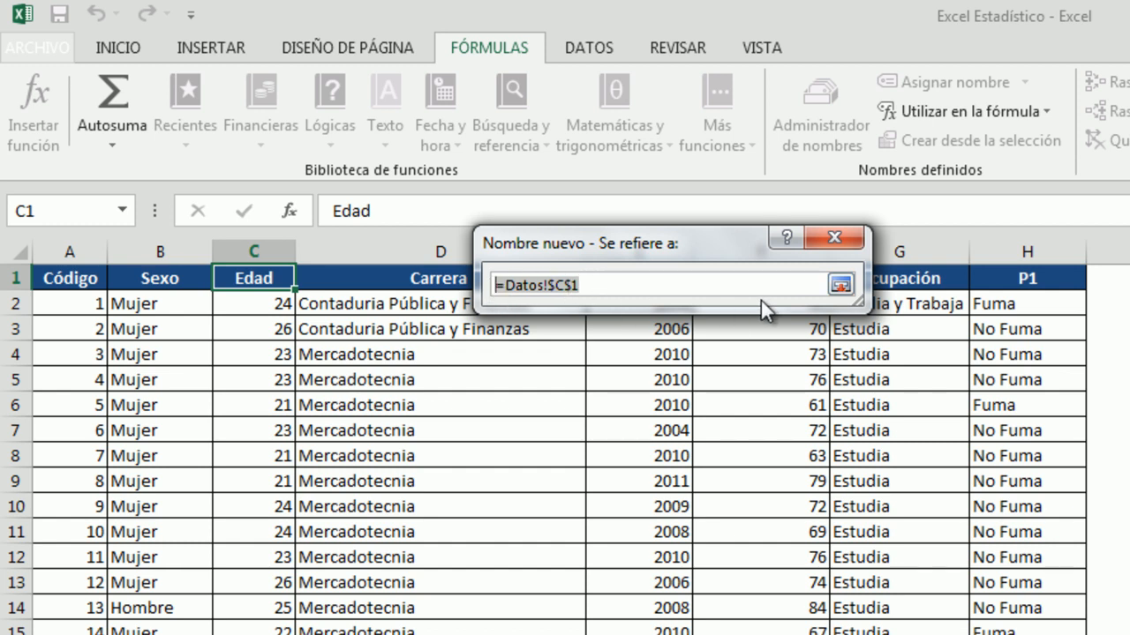
{"action": "left_click", "coordinate": [839, 284]}
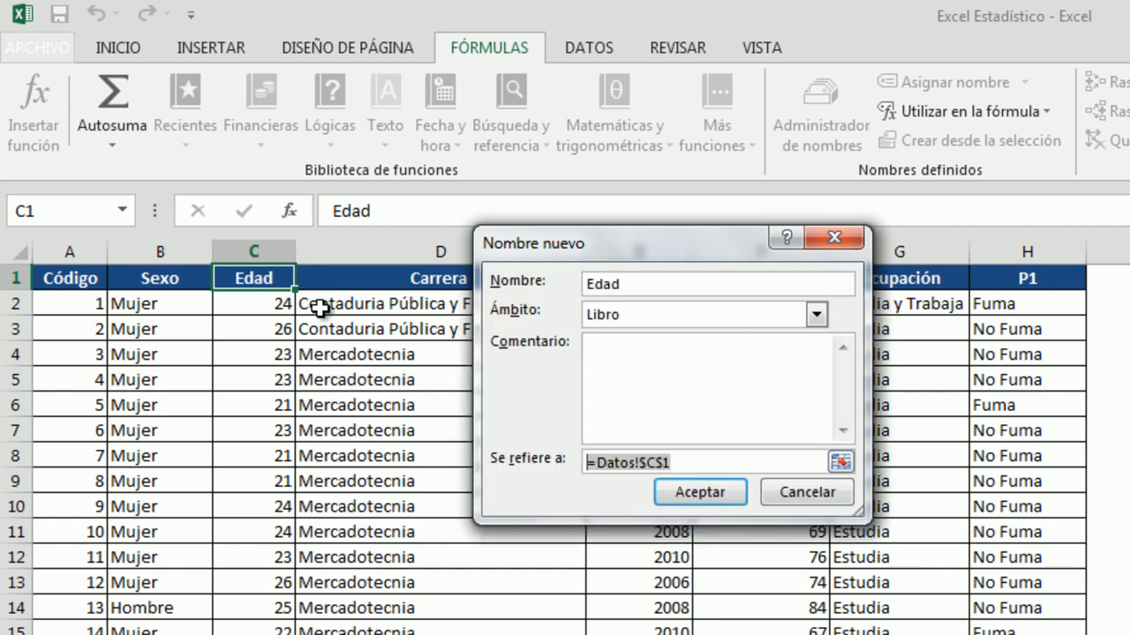
{"action": "left_click_drag", "start_coordinate": [270, 303], "coordinate": [264, 481]}
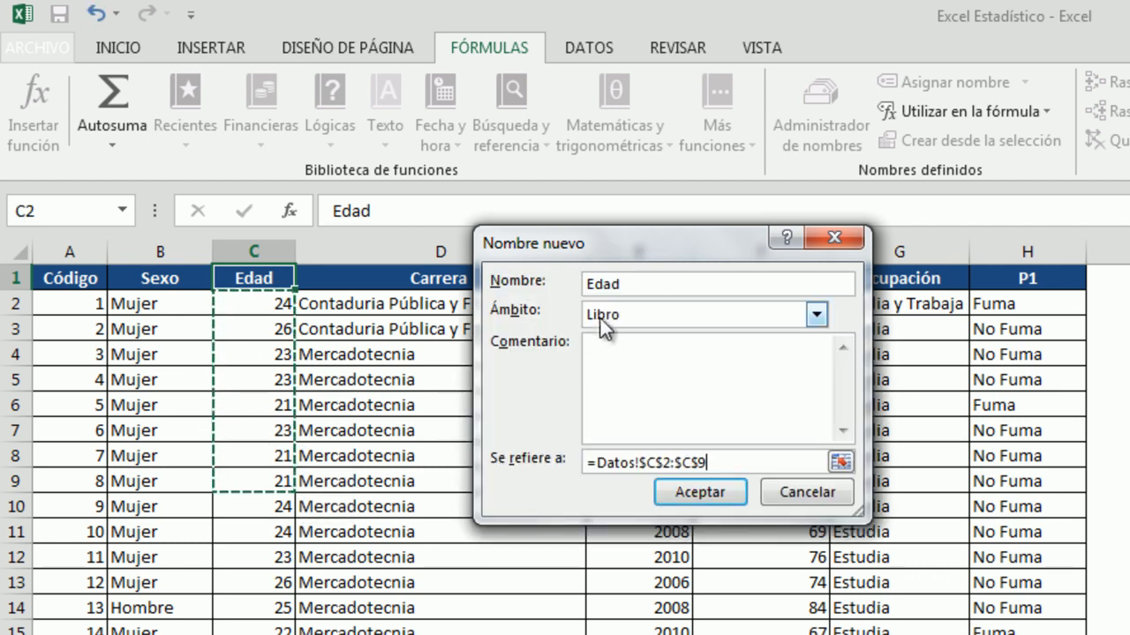
{"action": "left_click", "coordinate": [738, 465]}
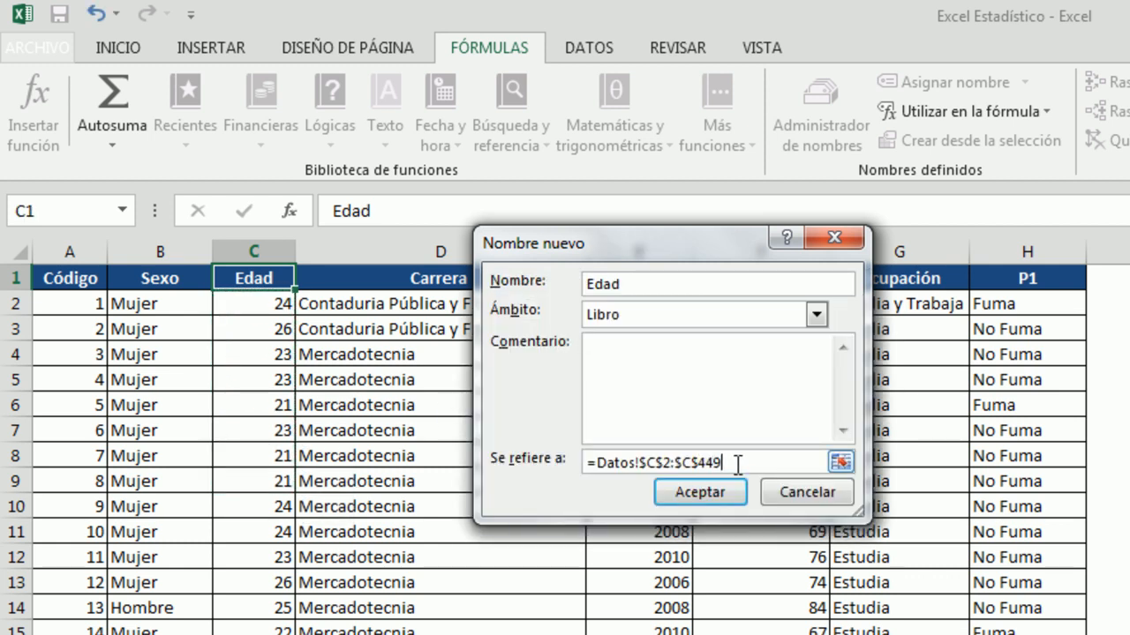
{"action": "left_click", "coordinate": [696, 493]}
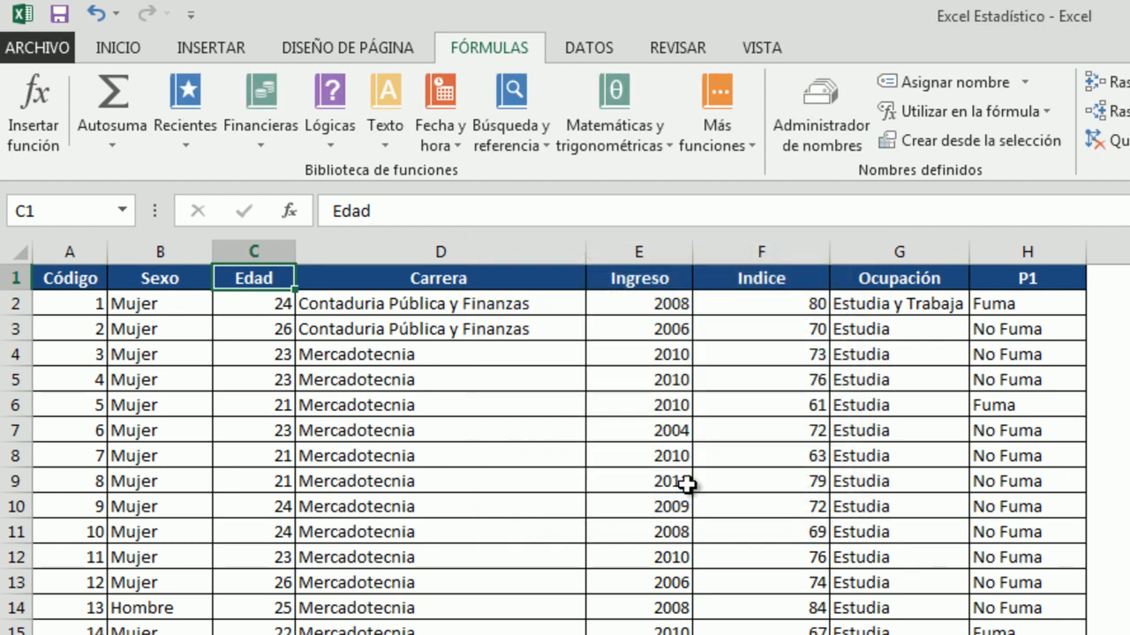
Start a new name Carrera from header cell D1 and append +Datos!$D$2:$D$6 to its reference
{"action": "left_click", "coordinate": [392, 281]}
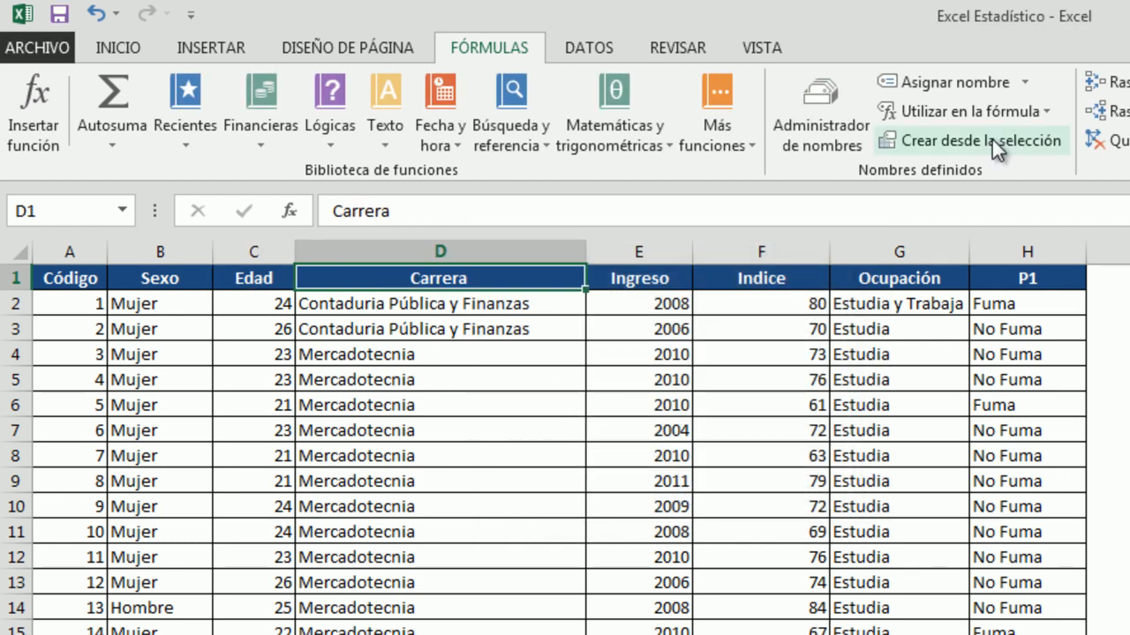
{"action": "left_click", "coordinate": [937, 82]}
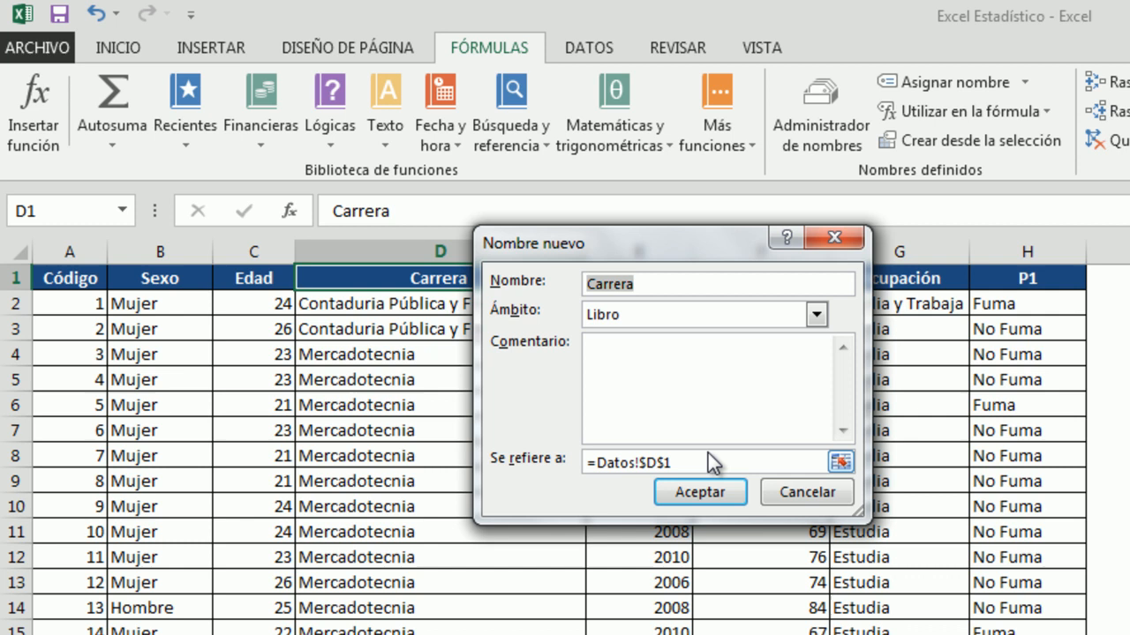
{"action": "left_click", "coordinate": [841, 461]}
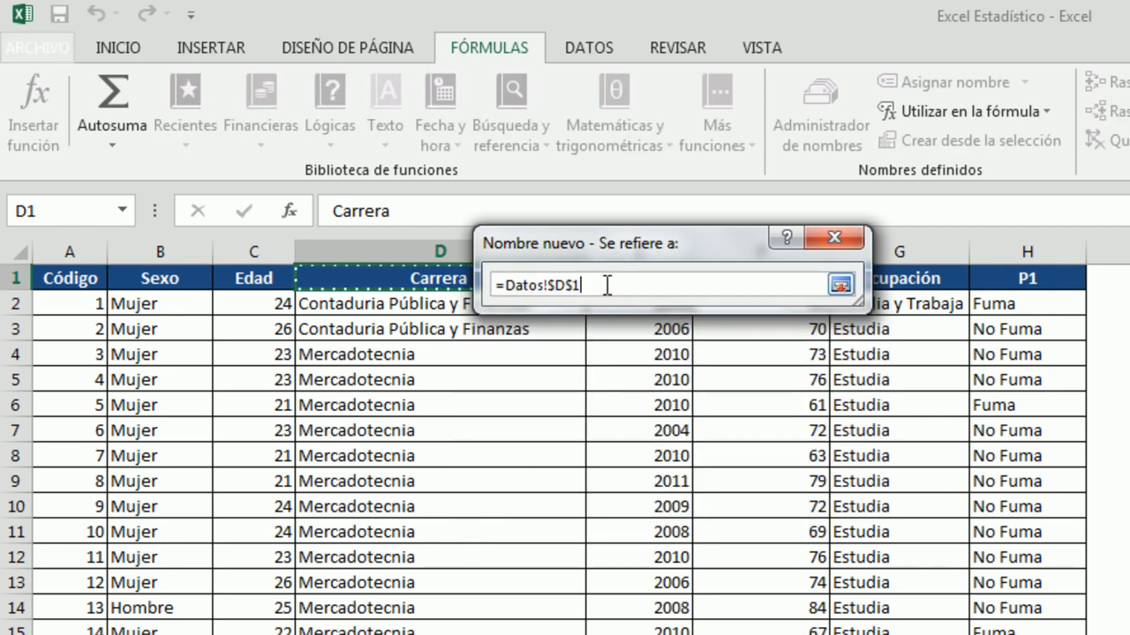
{"action": "left_click", "coordinate": [840, 284]}
{"action": "type", "text": "+"}
{"action": "left_click_drag", "start_coordinate": [422, 304], "coordinate": [414, 407]}
{"action": "left_click", "coordinate": [680, 463]}
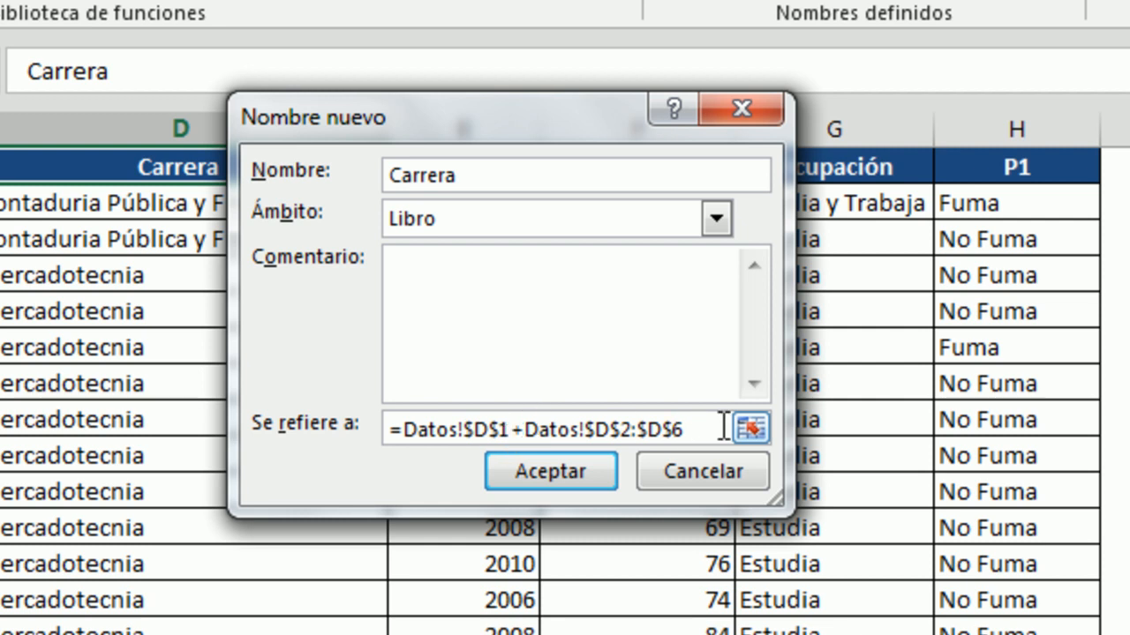
Remove the header cell from the Carrera reference, extend the range to Datos!$D$2:$D$449 and create the name
{"action": "key", "text": "BackSpace"}
{"action": "key", "text": "BackSpace"}
{"action": "key", "text": "BackSpace"}
{"action": "key", "text": "BackSpace"}
{"action": "key", "text": "BackSpace"}
{"action": "key", "text": "BackSpace"}
{"action": "key", "text": "BackSpace"}
{"action": "key", "text": "BackSpace"}
{"action": "key", "text": "BackSpace"}
{"action": "key", "text": "BackSpace"}
{"action": "key", "text": "BackSpace"}
{"action": "key", "text": "BackSpace"}
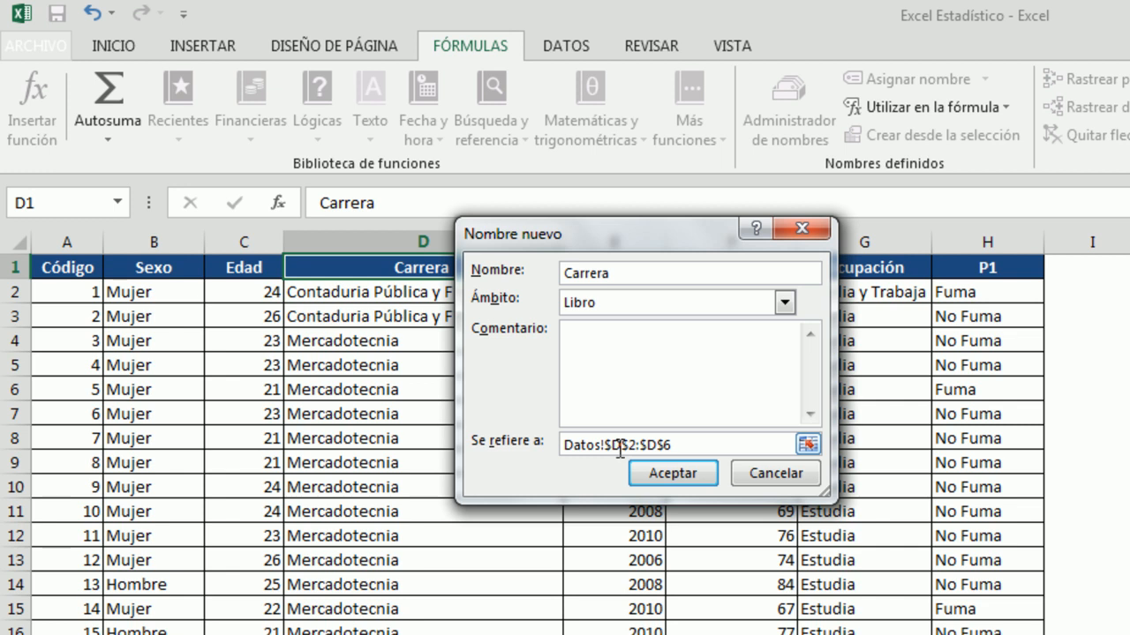
{"action": "left_click_drag", "start_coordinate": [621, 256], "coordinate": [627, 320]}
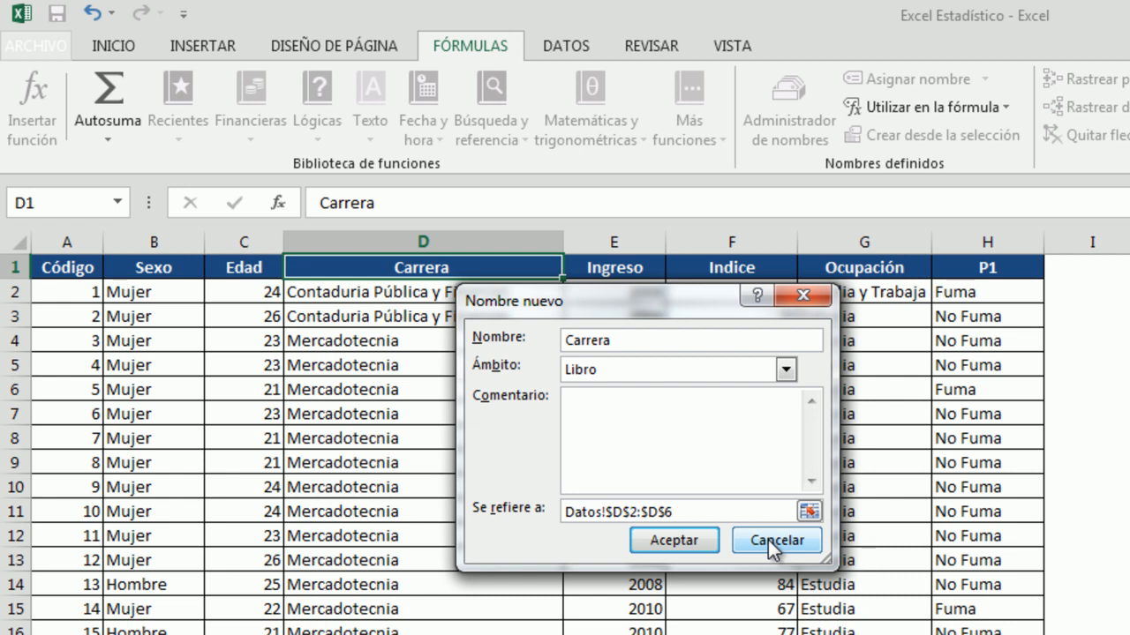
{"action": "key", "text": "BackSpace"}
{"action": "type", "text": "449"}
{"action": "left_click", "coordinate": [673, 540]}
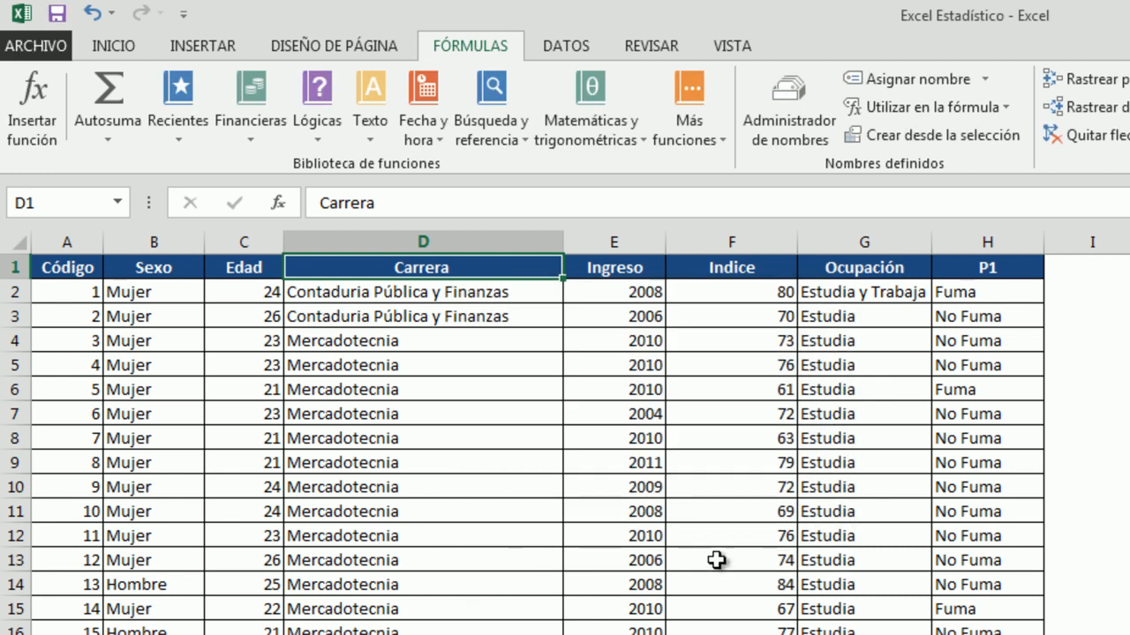
Define the name Ingreso from header cell E1, referring to =Datos!$E$2:$E$449
{"action": "left_click", "coordinate": [636, 267]}
{"action": "left_click", "coordinate": [902, 80]}
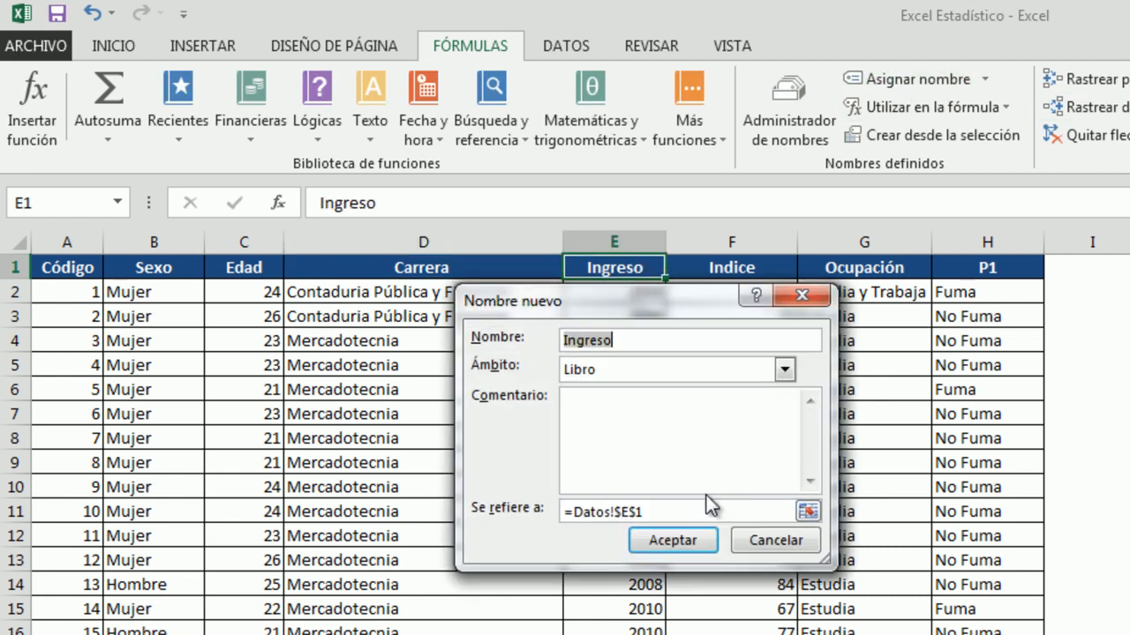
{"action": "left_click", "coordinate": [807, 512]}
{"action": "left_click_drag", "start_coordinate": [679, 294], "coordinate": [793, 219]}
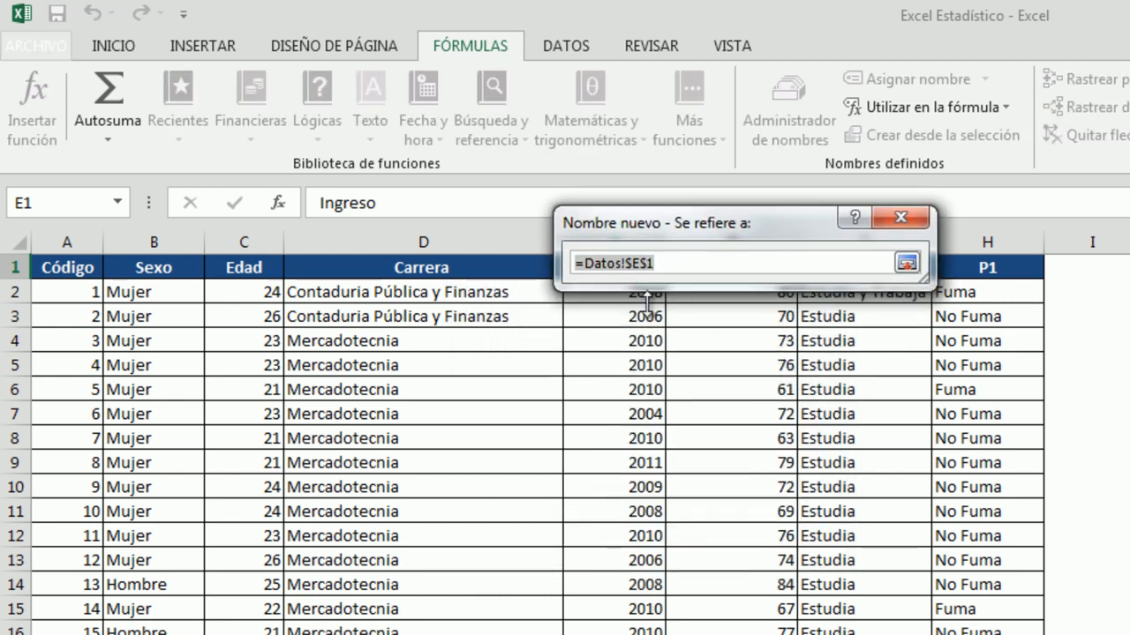
{"action": "left_click_drag", "start_coordinate": [661, 222], "coordinate": [644, 154]}
{"action": "left_click_drag", "start_coordinate": [630, 290], "coordinate": [650, 411]}
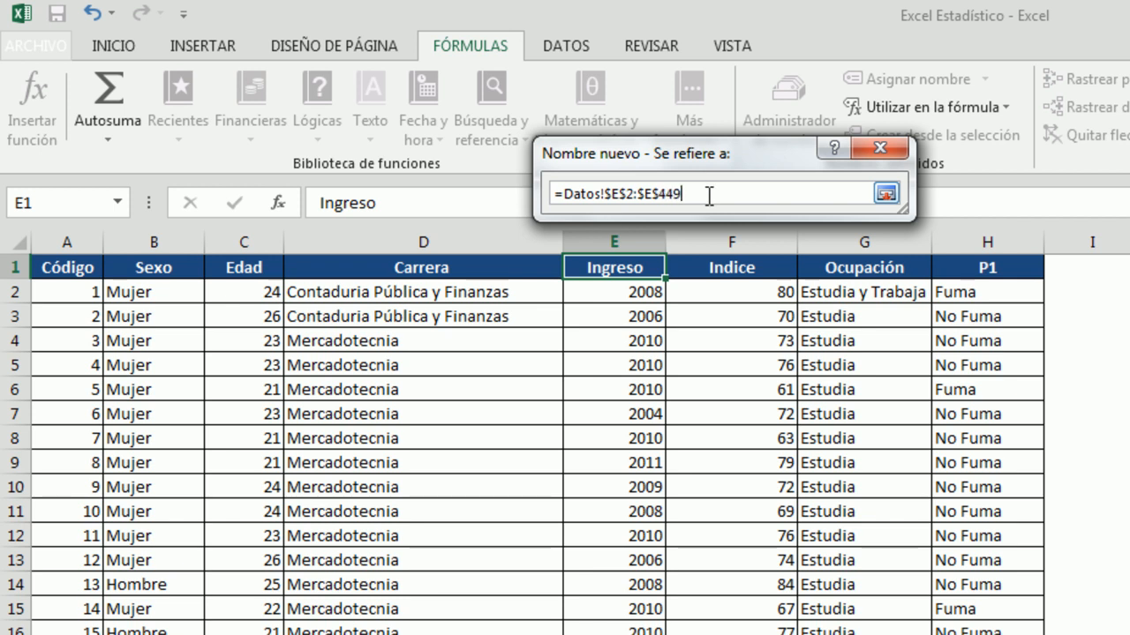
{"action": "left_click", "coordinate": [885, 192]}
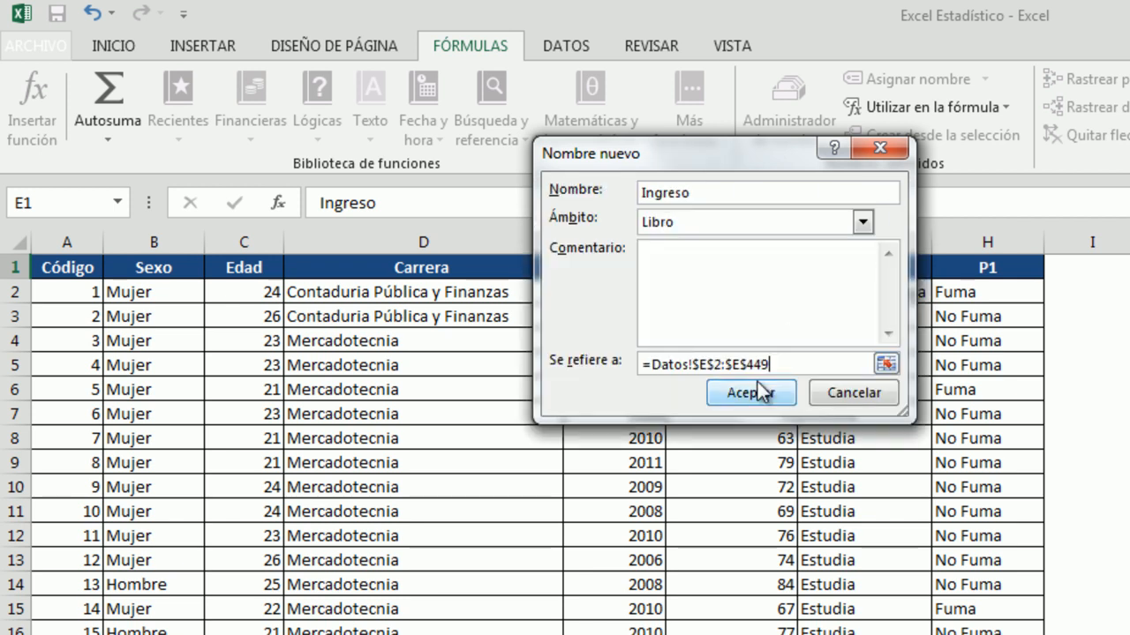
{"action": "left_click", "coordinate": [755, 391]}
Define the name Indice from header cell F1, referring to =Datos!$F$2:$F$449
{"action": "left_click", "coordinate": [758, 267]}
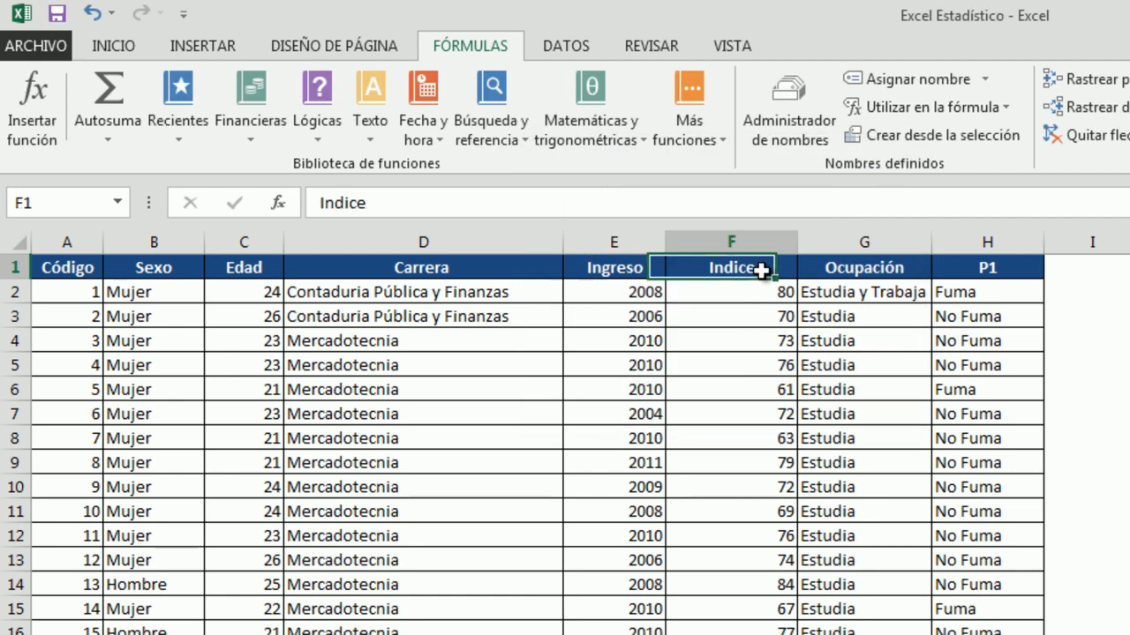
{"action": "left_click", "coordinate": [868, 80]}
{"action": "left_click", "coordinate": [953, 361]}
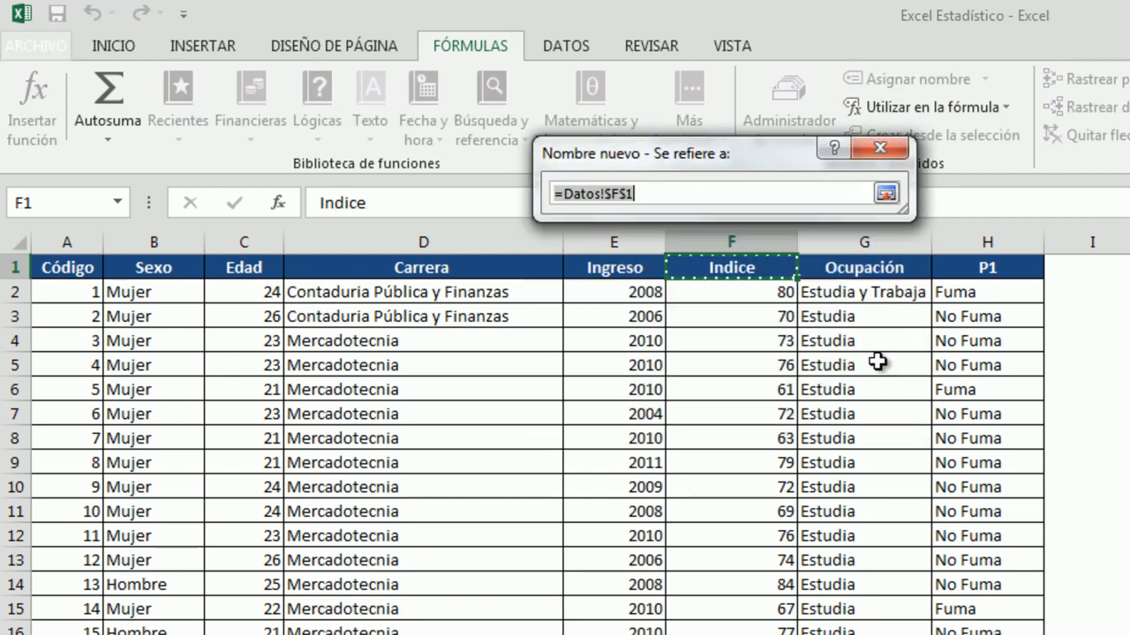
{"action": "left_click_drag", "start_coordinate": [774, 288], "coordinate": [762, 368]}
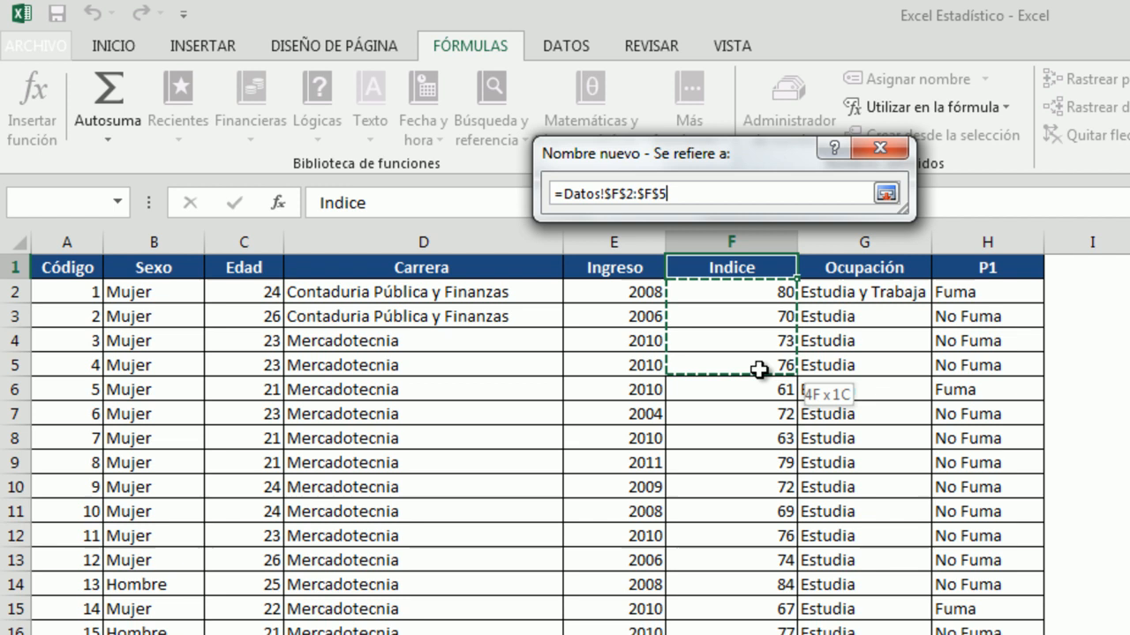
{"action": "left_click", "coordinate": [807, 191]}
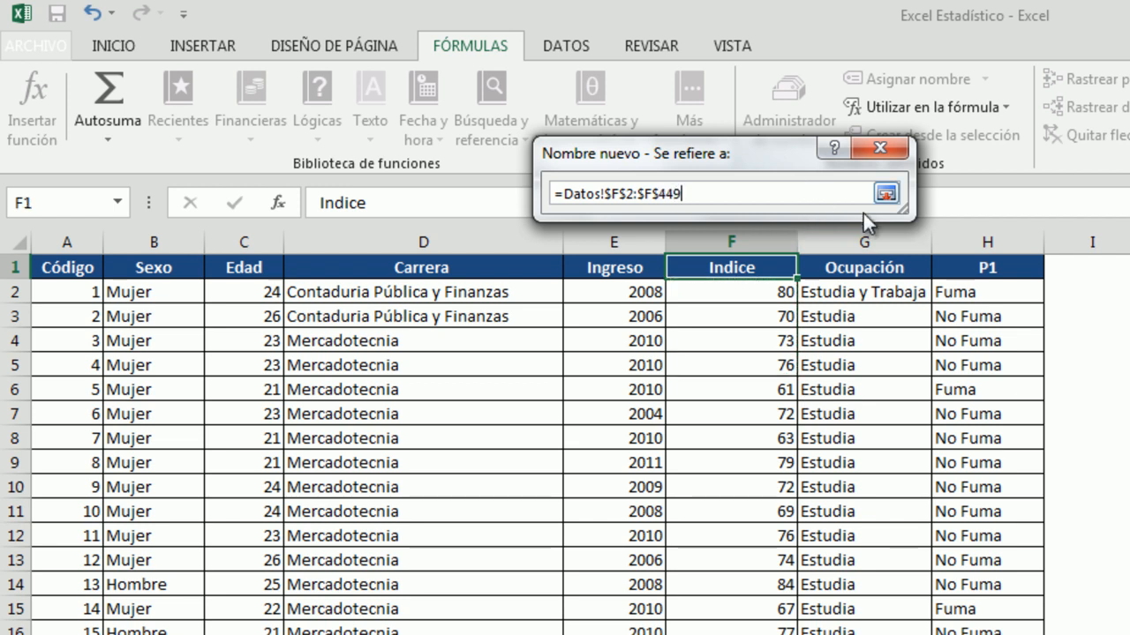
{"action": "left_click", "coordinate": [885, 192]}
{"action": "left_click", "coordinate": [750, 392]}
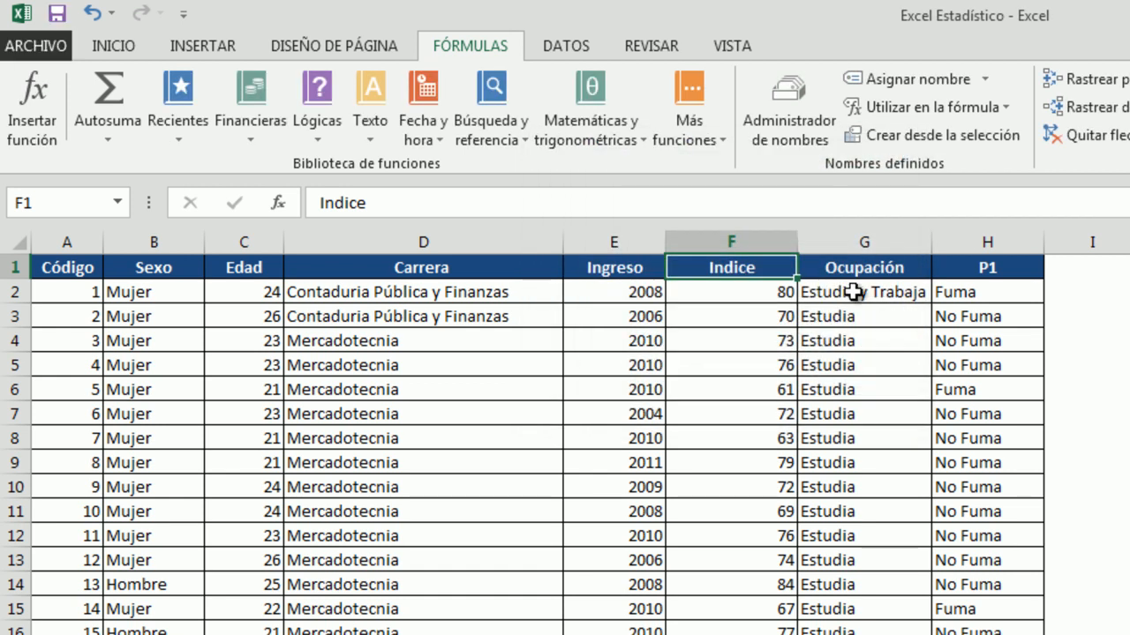
Define the name Ocupación from header cell G1, referring to =Datos!$G$2:$G$449
{"action": "left_click", "coordinate": [865, 265]}
{"action": "left_click", "coordinate": [913, 78]}
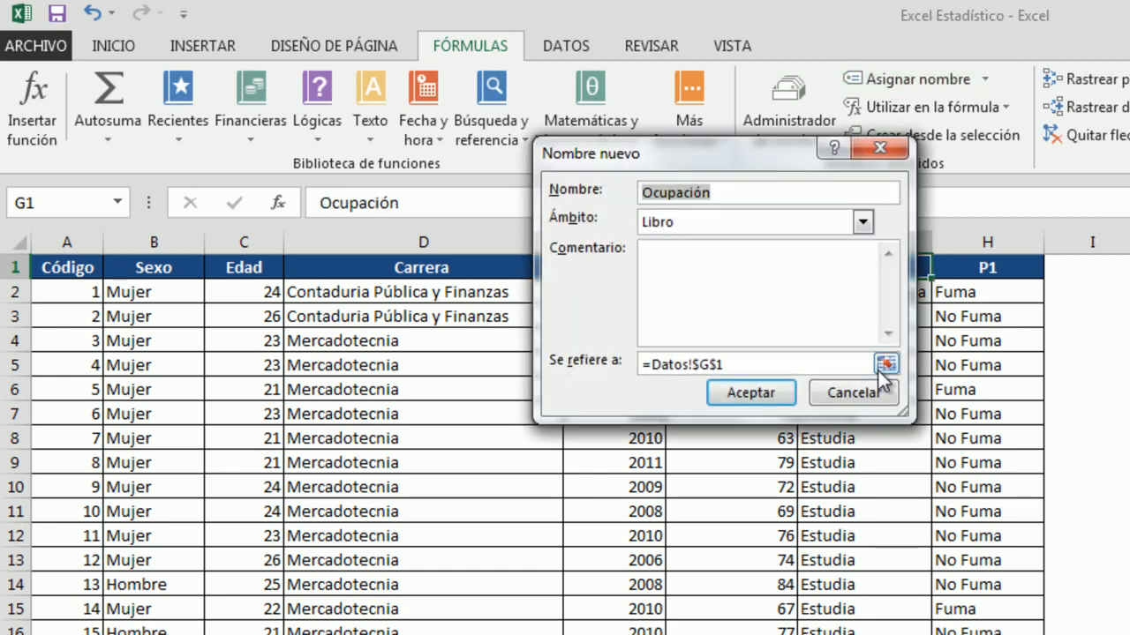
{"action": "left_click", "coordinate": [885, 368]}
{"action": "left_click_drag", "start_coordinate": [870, 293], "coordinate": [874, 364]}
{"action": "left_click", "coordinate": [753, 198]}
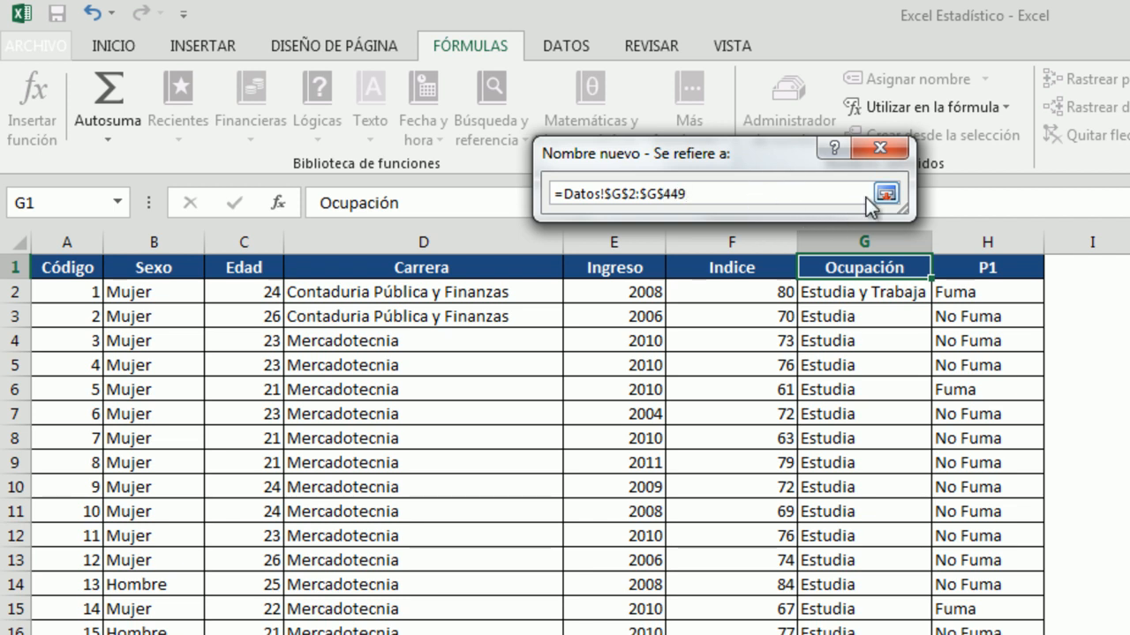
{"action": "left_click", "coordinate": [885, 194]}
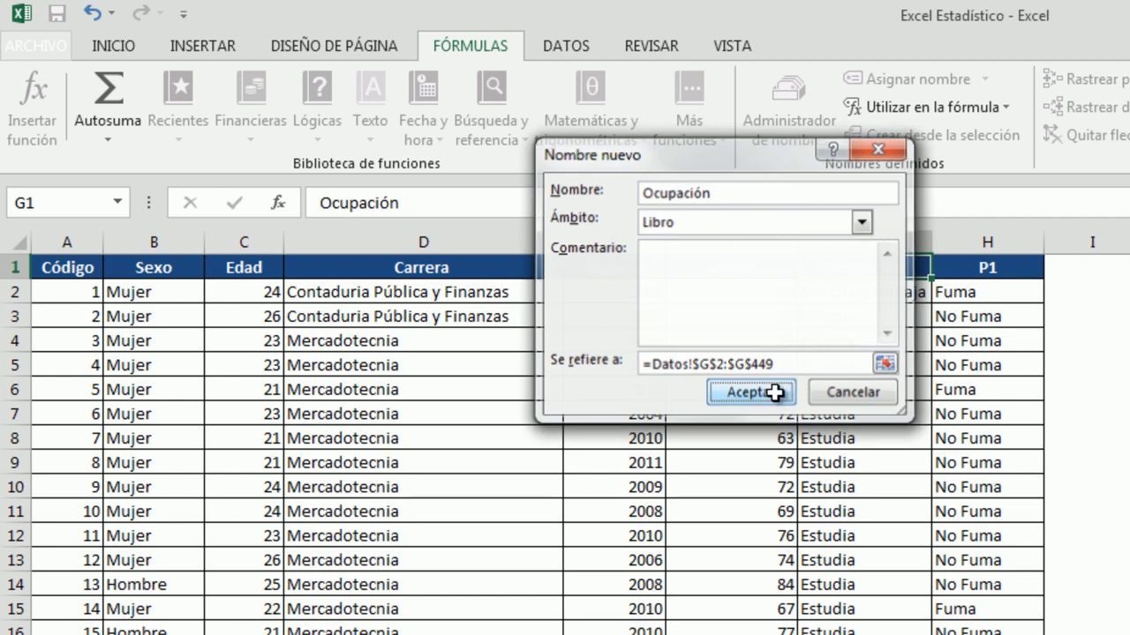
{"action": "left_click", "coordinate": [770, 394]}
Define the name P1_ from header cell H1, referring to =Datos!$H$2:$H$449
{"action": "left_click", "coordinate": [988, 269]}
{"action": "left_click", "coordinate": [900, 78]}
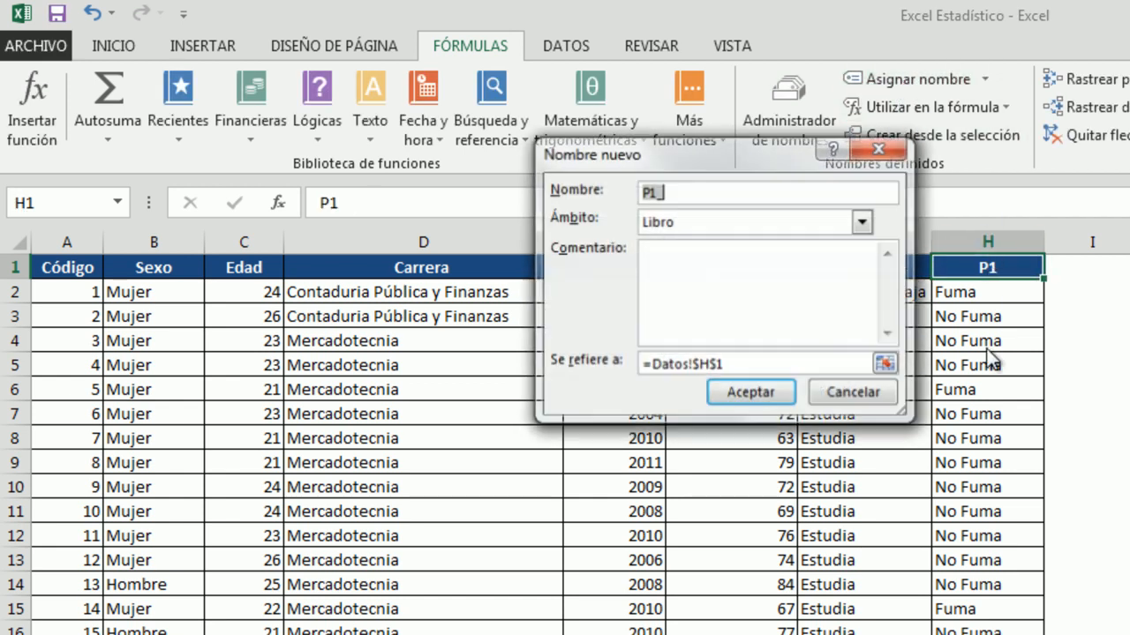
{"action": "left_click", "coordinate": [881, 361]}
{"action": "left_click_drag", "start_coordinate": [980, 296], "coordinate": [956, 340]}
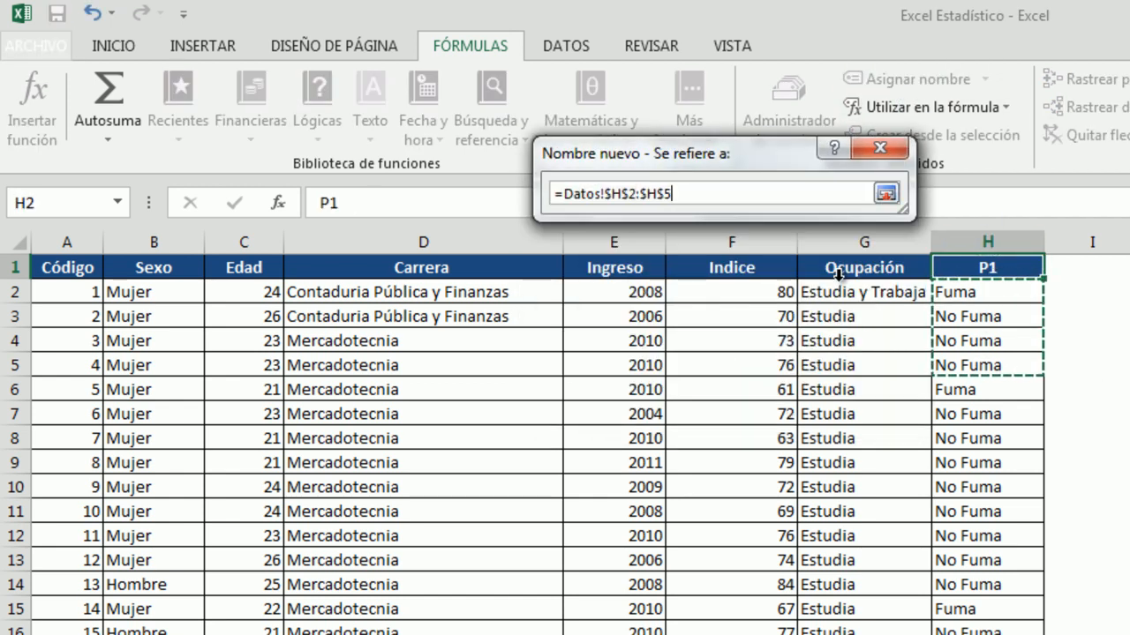
{"action": "key", "text": "BackSpace"}
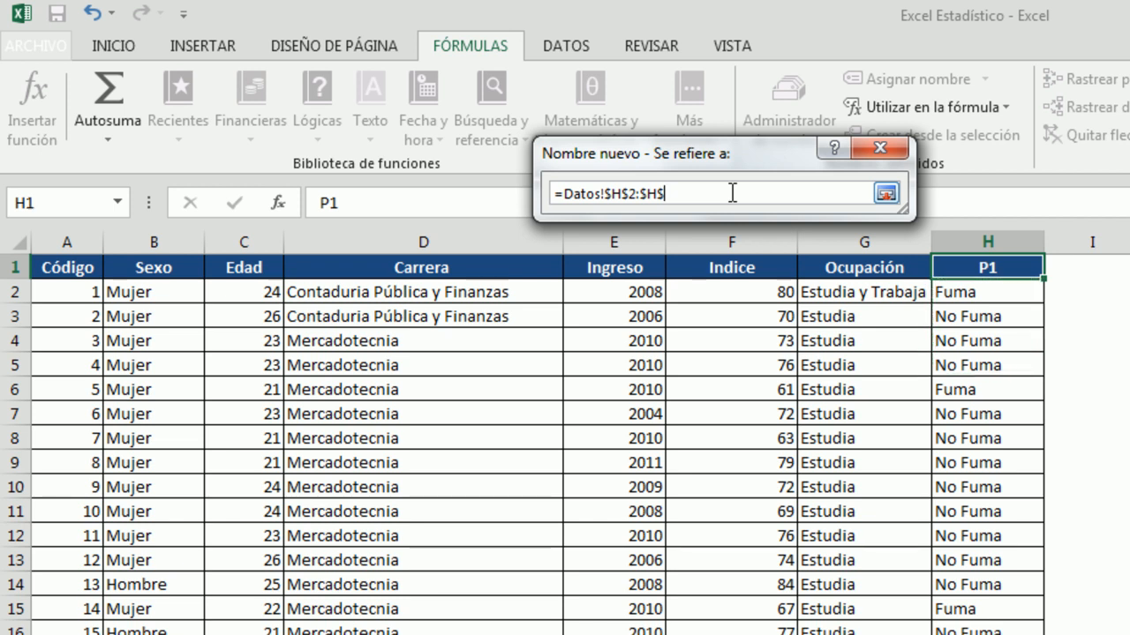
{"action": "type", "text": "449"}
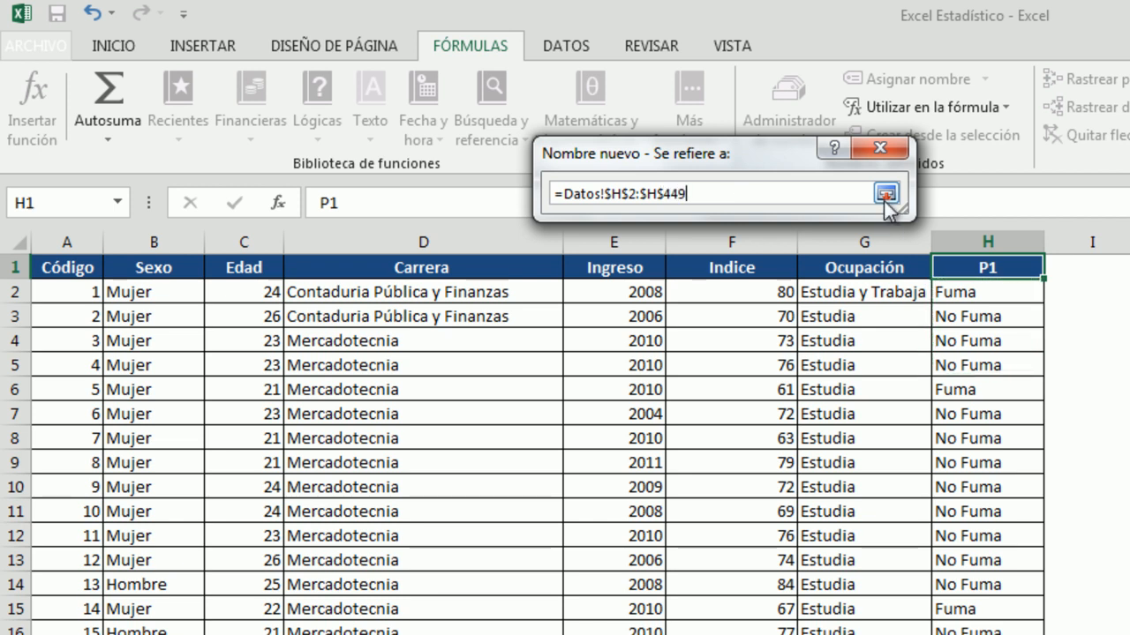
{"action": "left_click", "coordinate": [885, 193]}
{"action": "left_click", "coordinate": [770, 393]}
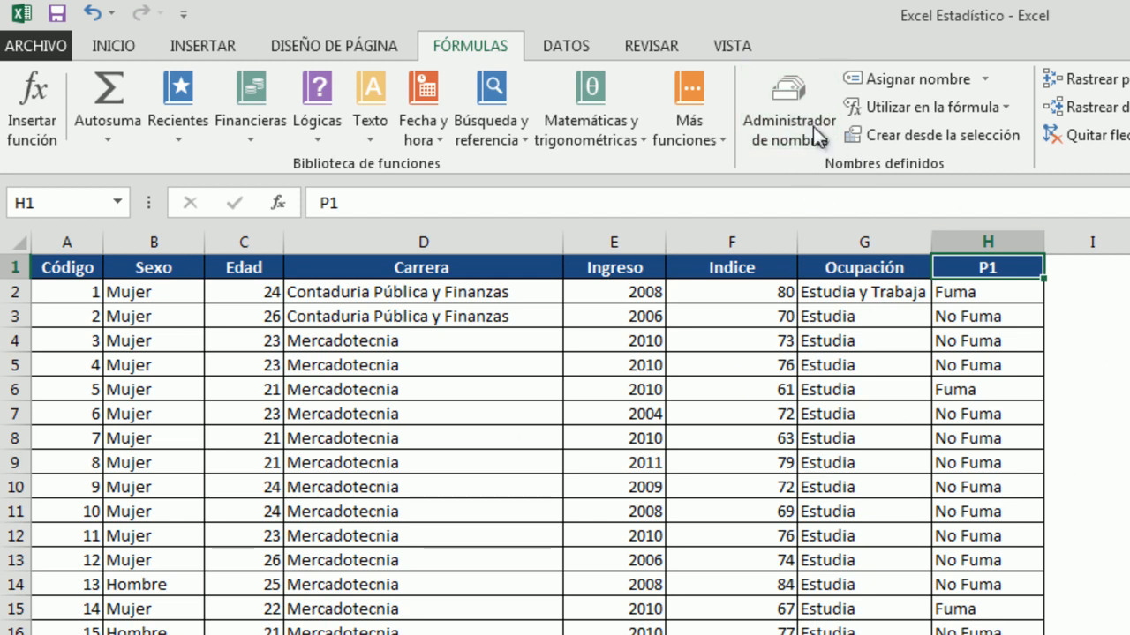
Open the name manager and widen its Valor column to compare the Carrera entry with the Código entry
{"action": "left_click", "coordinate": [790, 94]}
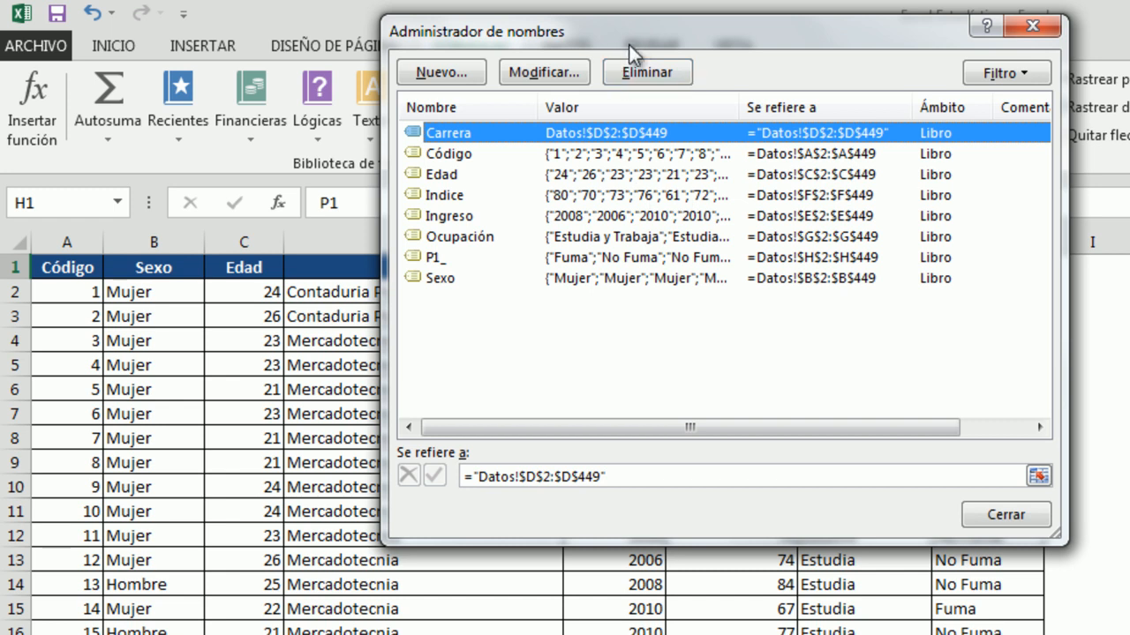
{"action": "left_click_drag", "start_coordinate": [634, 44], "coordinate": [597, 214]}
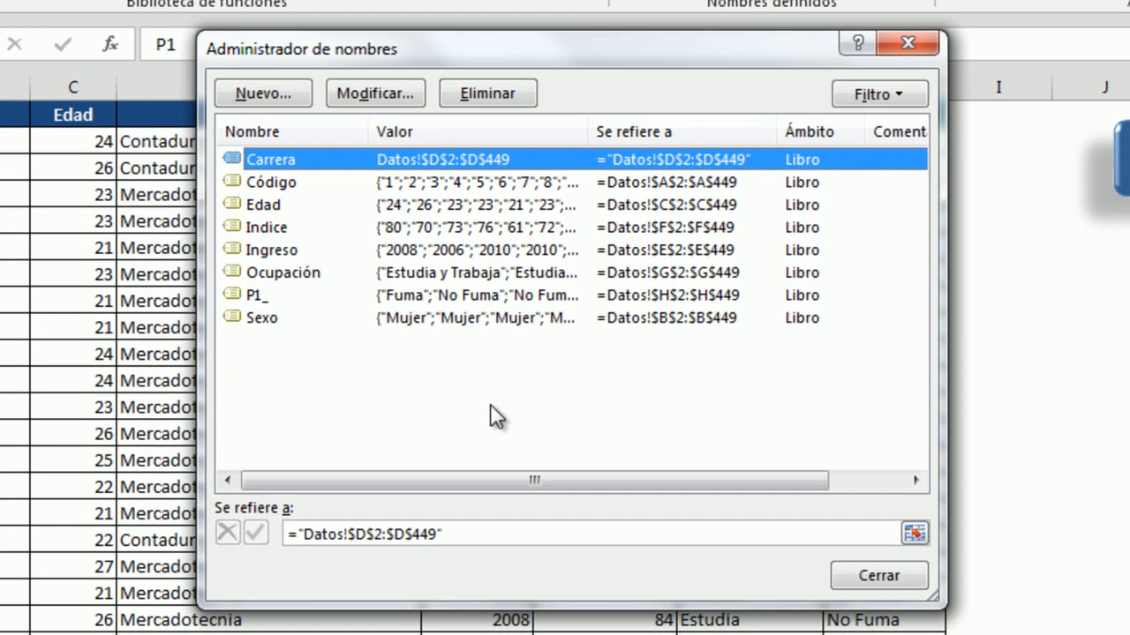
{"action": "left_click", "coordinate": [529, 439]}
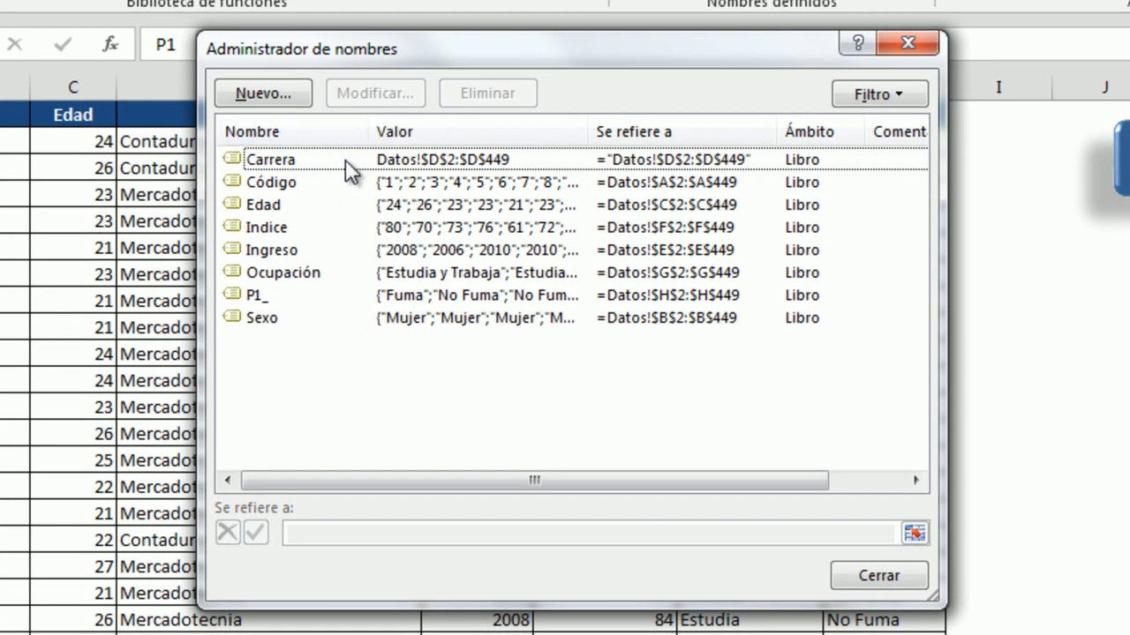
{"action": "left_click", "coordinate": [385, 160]}
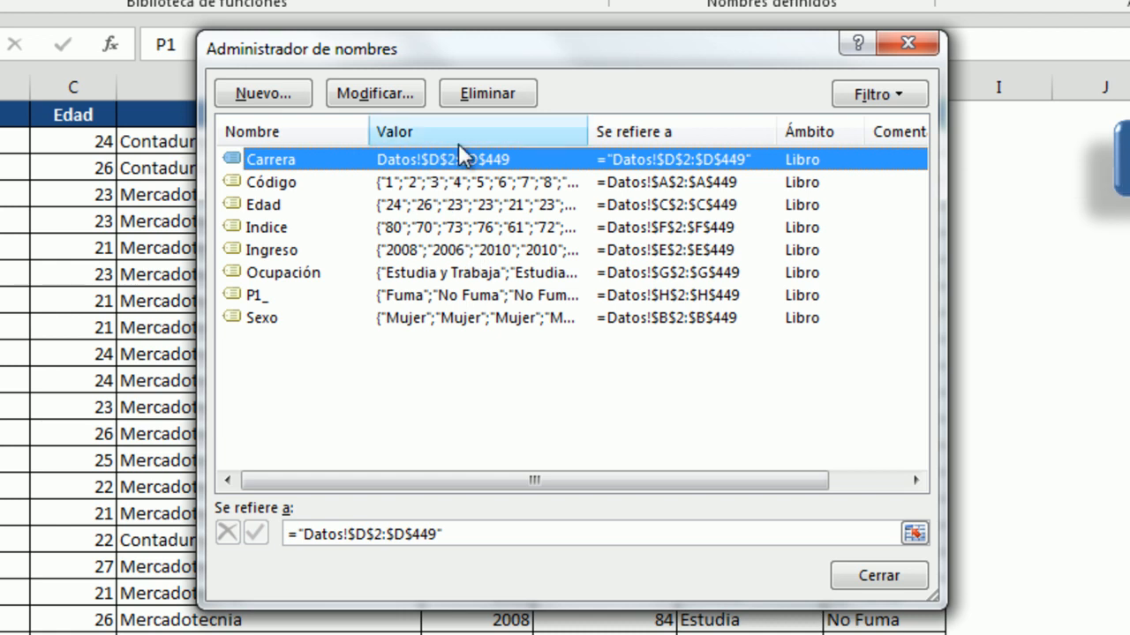
{"action": "left_click_drag", "start_coordinate": [588, 133], "coordinate": [735, 132]}
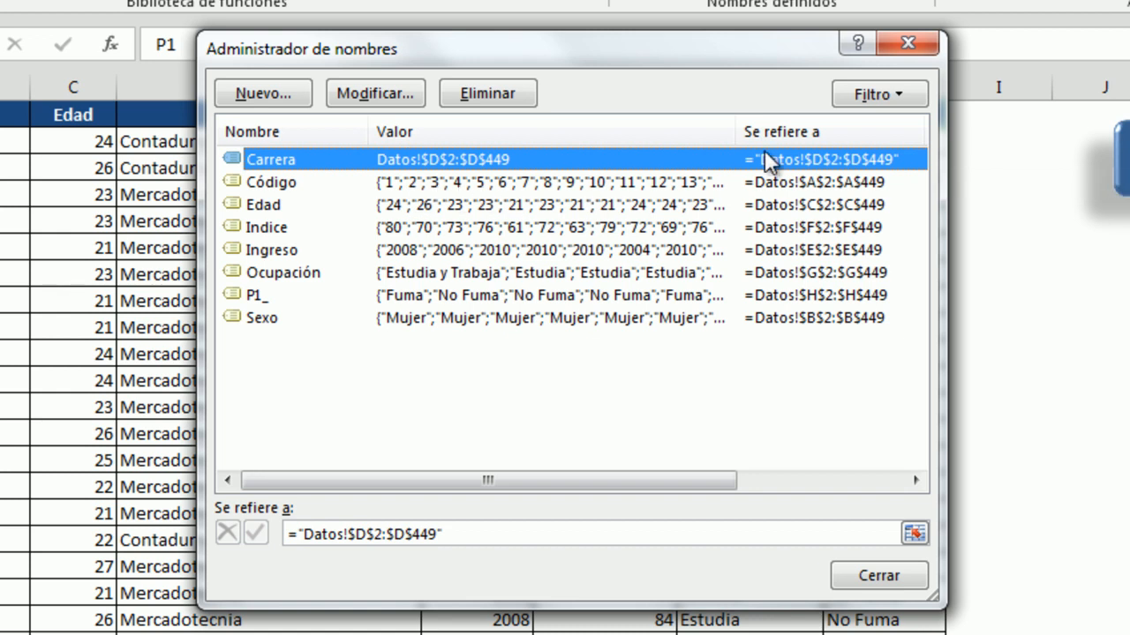
{"action": "left_click", "coordinate": [463, 185]}
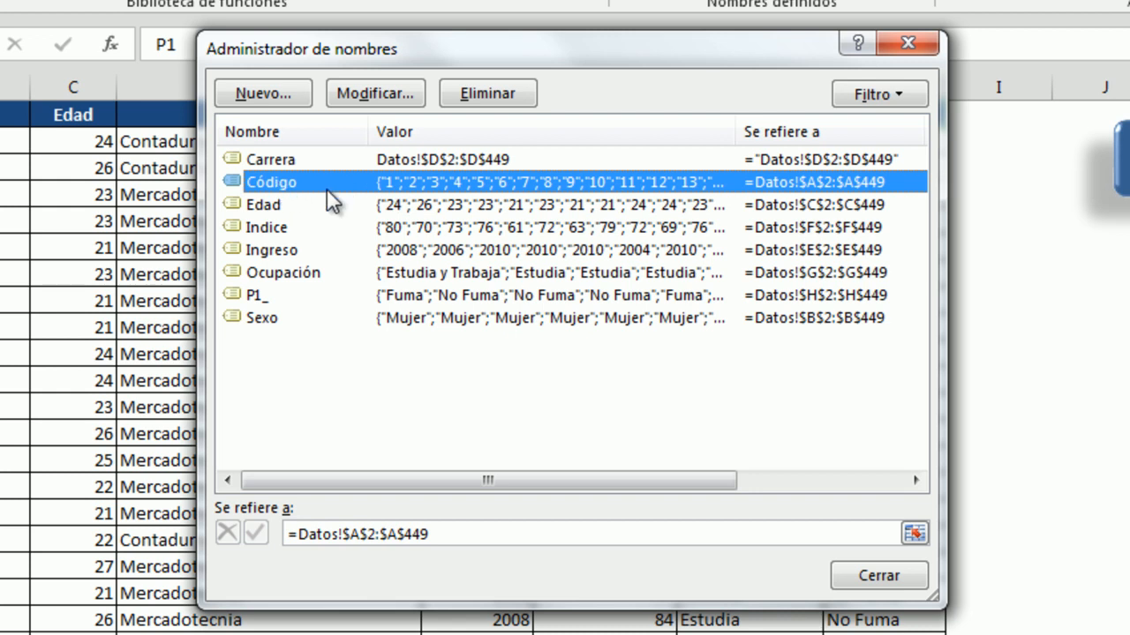
Remove the quotation marks from the Carrera name's reference, making it =Datos!$D$2:$D$449, and apply the change
{"action": "left_click", "coordinate": [466, 162]}
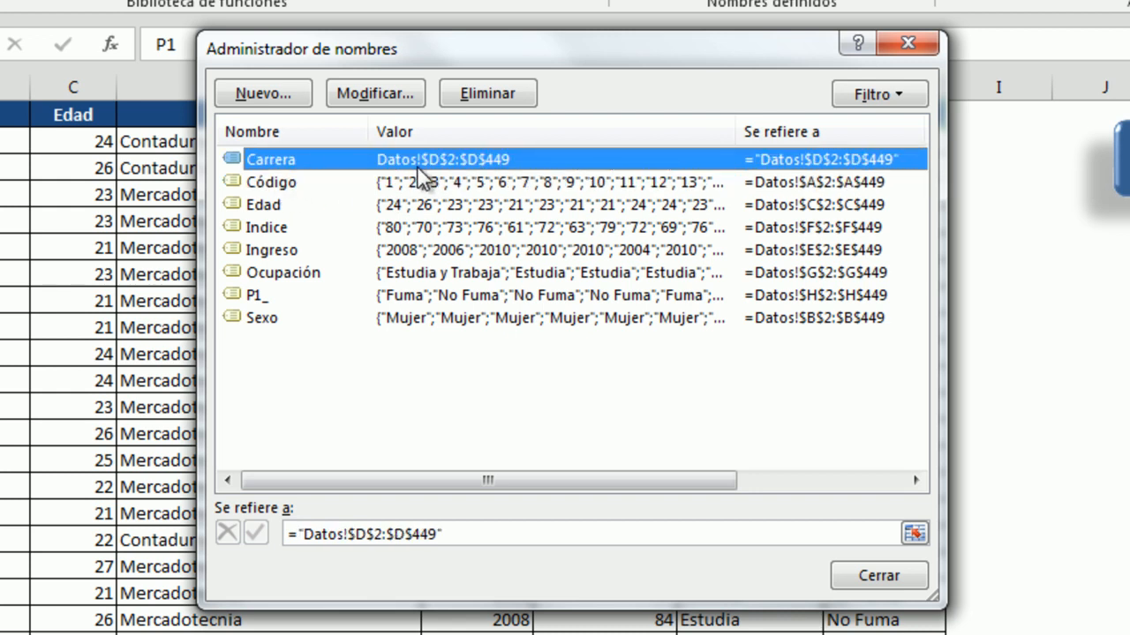
{"action": "left_click", "coordinate": [486, 535]}
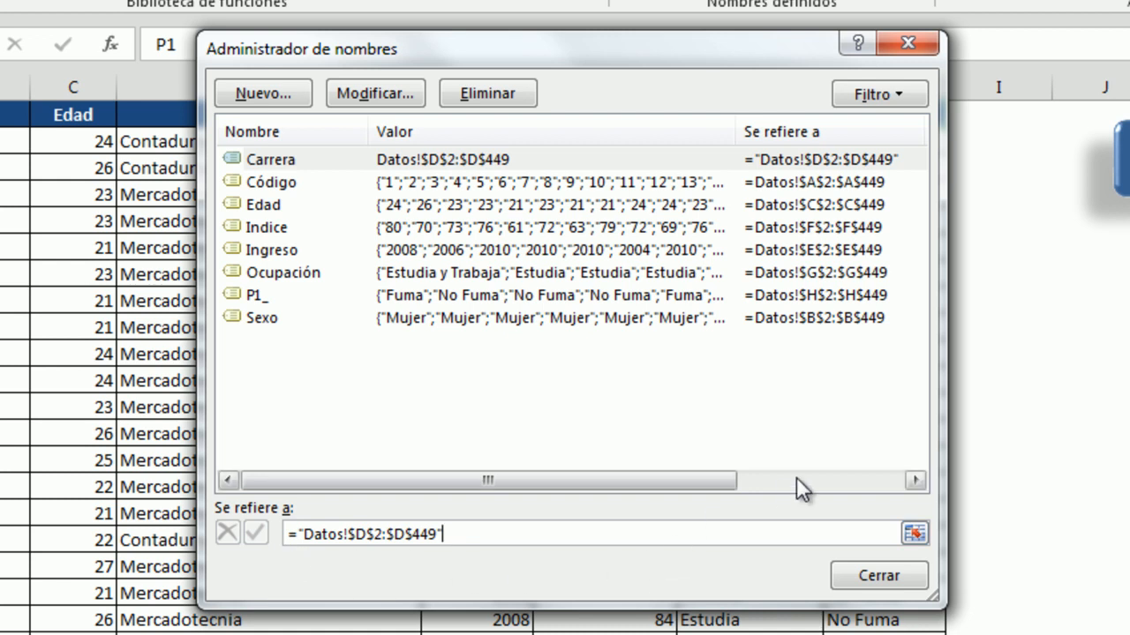
{"action": "key", "text": "BackSpace"}
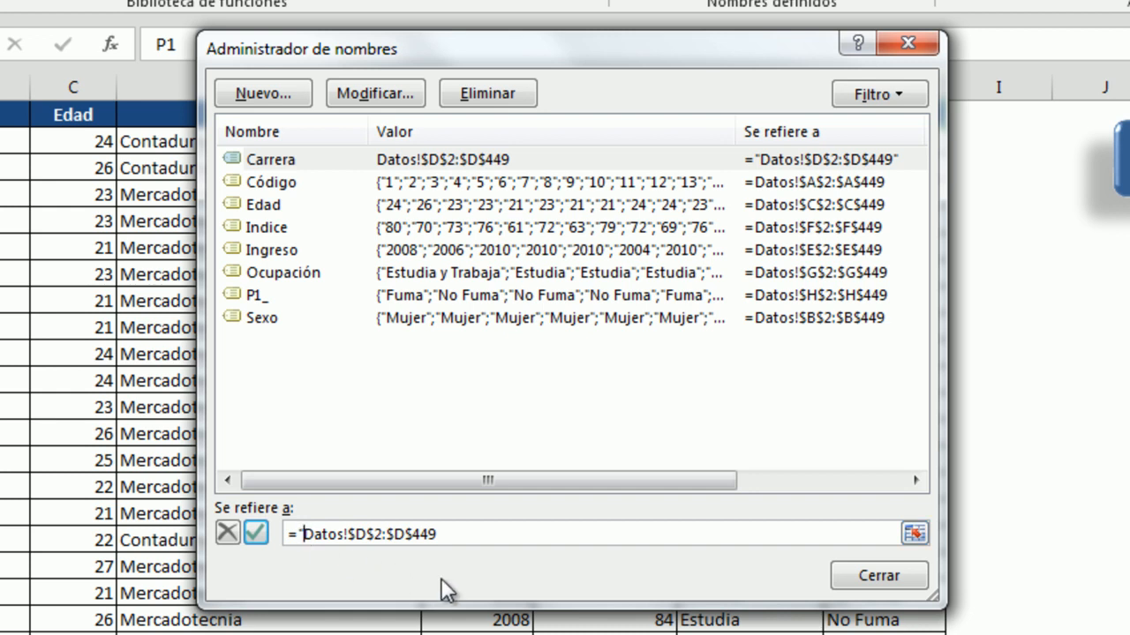
{"action": "key", "text": "BackSpace"}
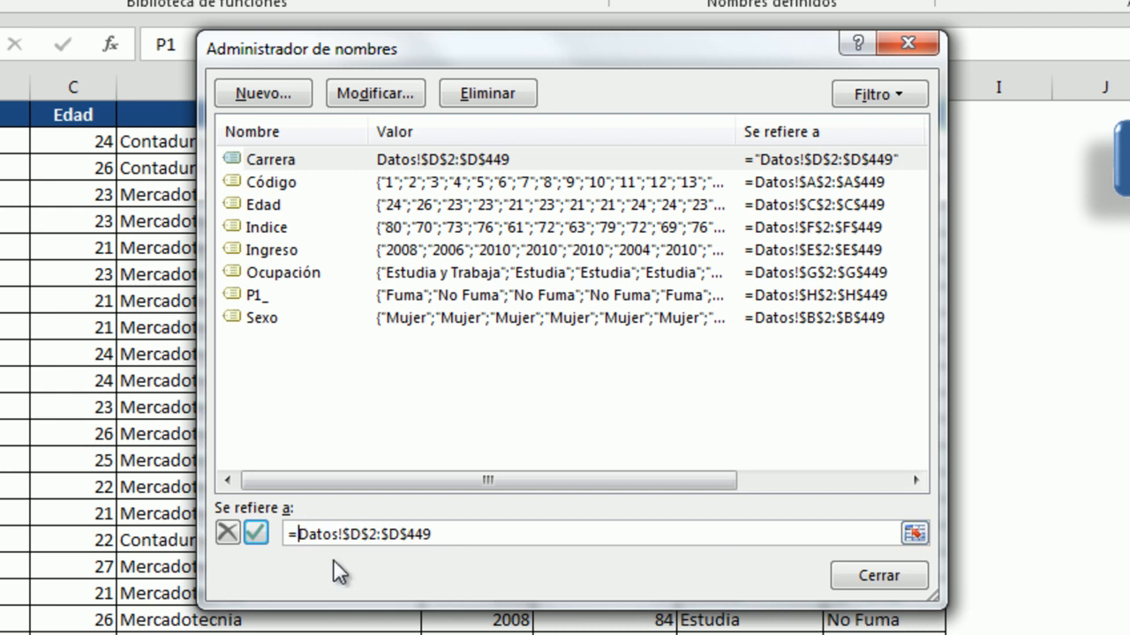
{"action": "left_click", "coordinate": [255, 532]}
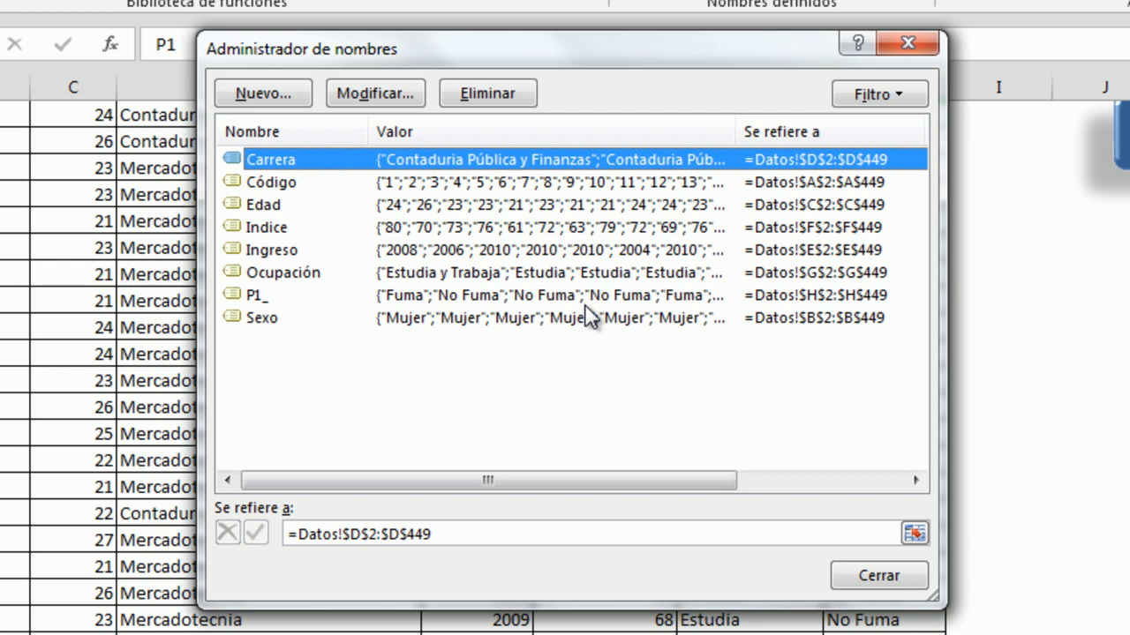
Review the values and references of every defined name from Carrera through Sexo, and close the name manager
{"action": "left_click", "coordinate": [473, 186]}
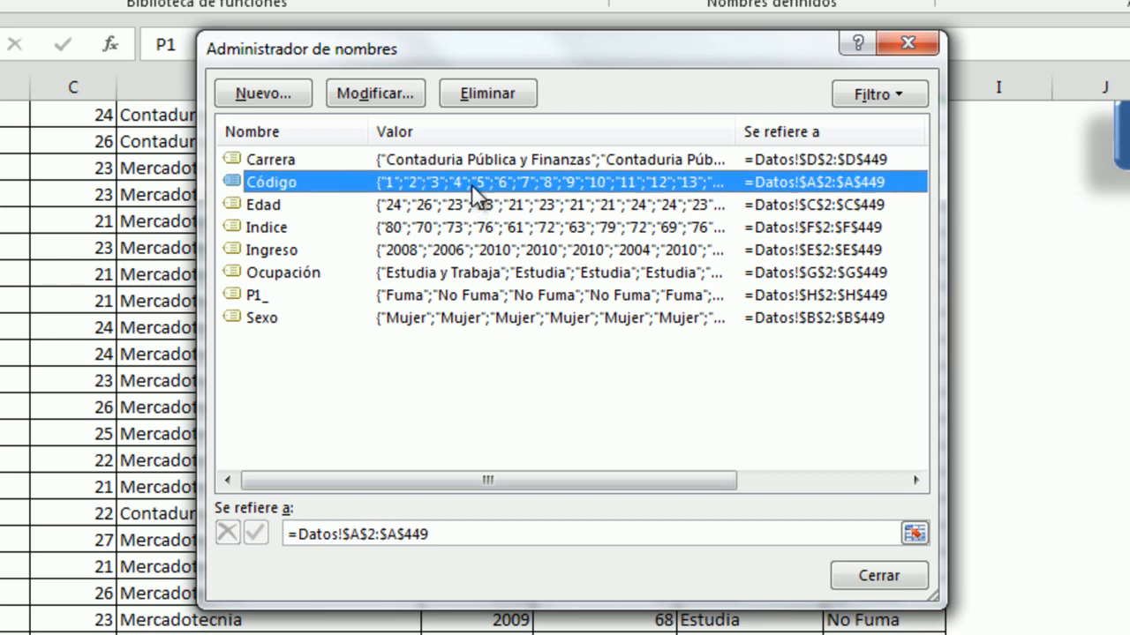
{"action": "left_click", "coordinate": [455, 156]}
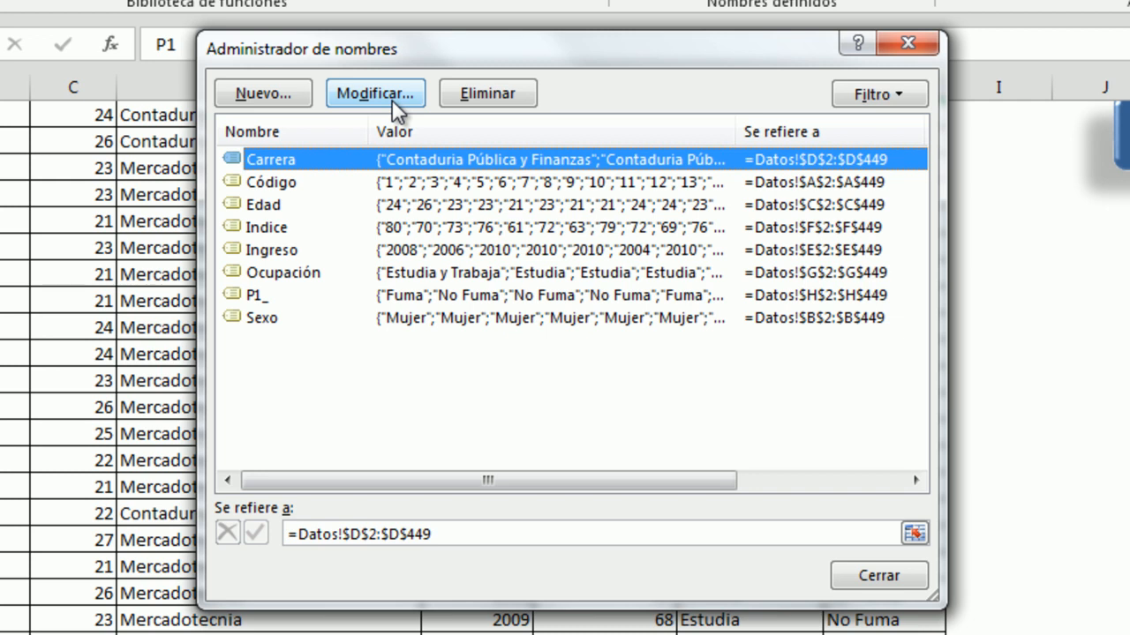
{"action": "left_click", "coordinate": [425, 182]}
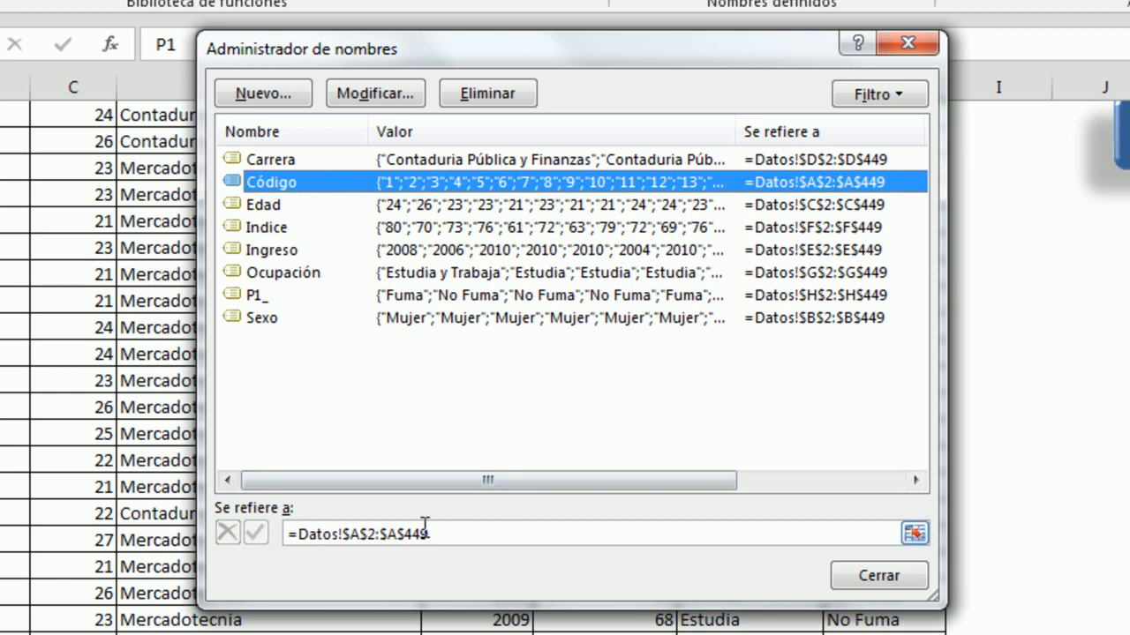
{"action": "left_click", "coordinate": [412, 205]}
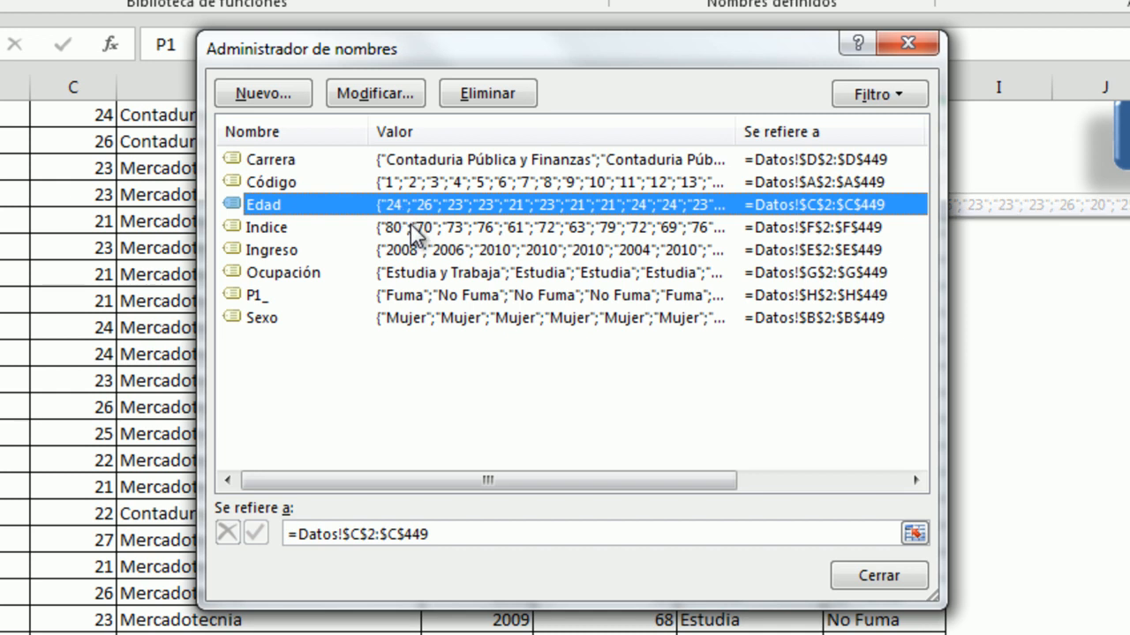
{"action": "left_click", "coordinate": [417, 227]}
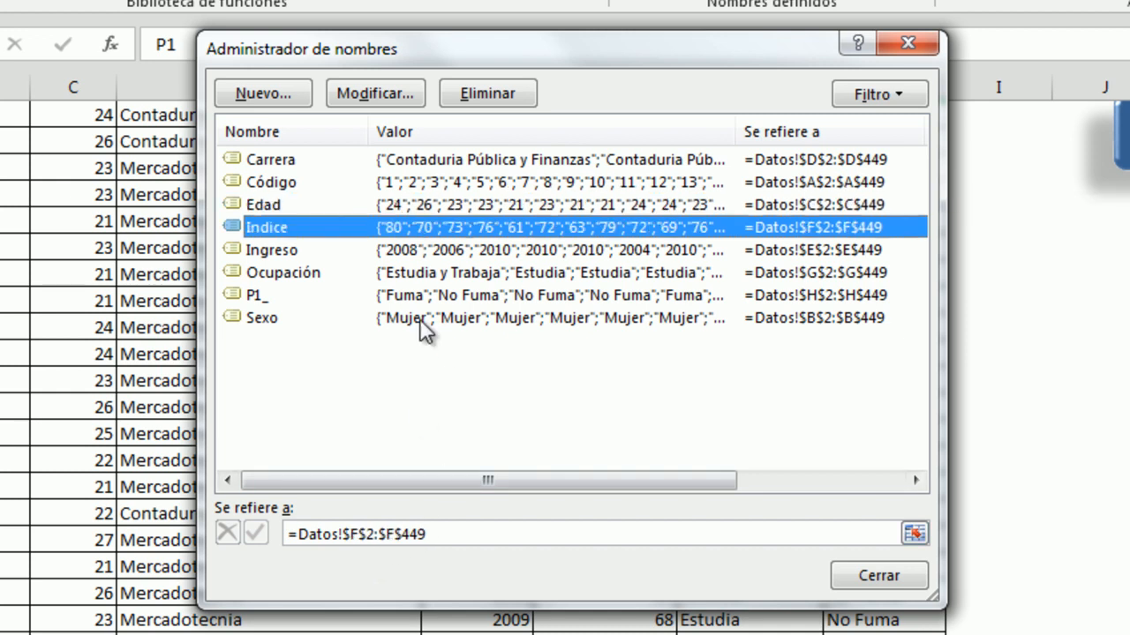
{"action": "left_click", "coordinate": [410, 253]}
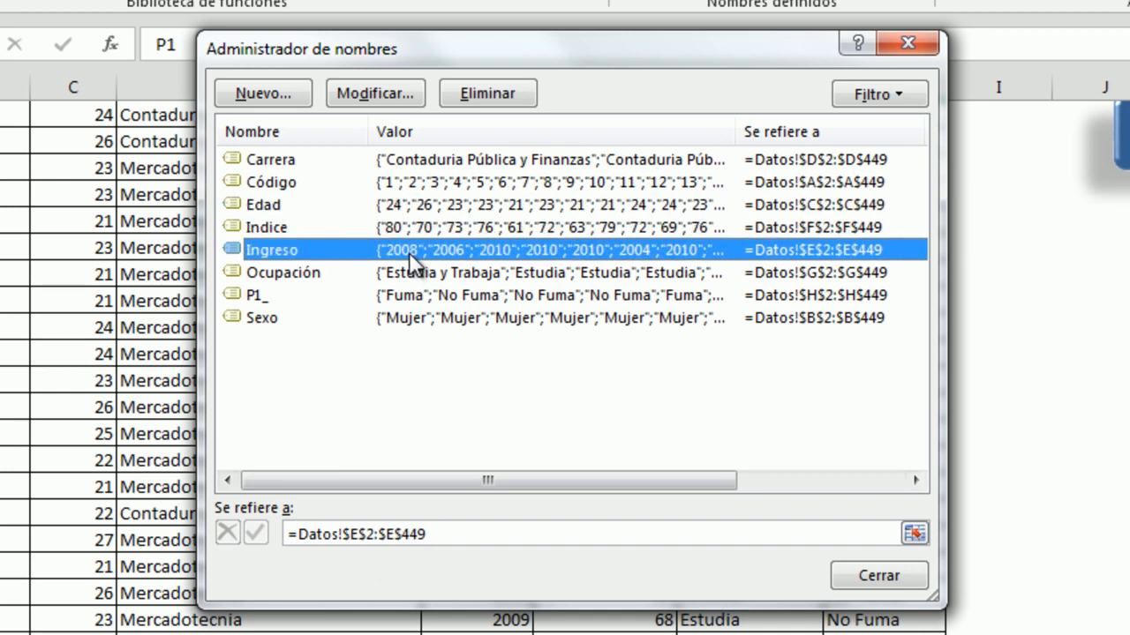
{"action": "left_click", "coordinate": [412, 277]}
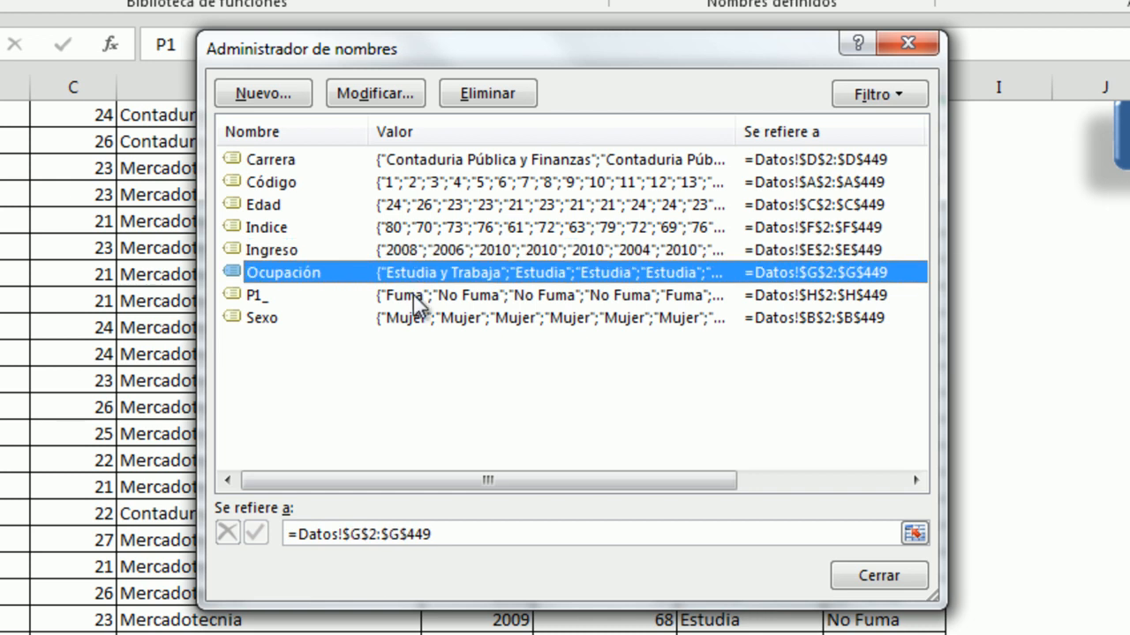
{"action": "left_click", "coordinate": [413, 296]}
{"action": "left_click", "coordinate": [420, 320]}
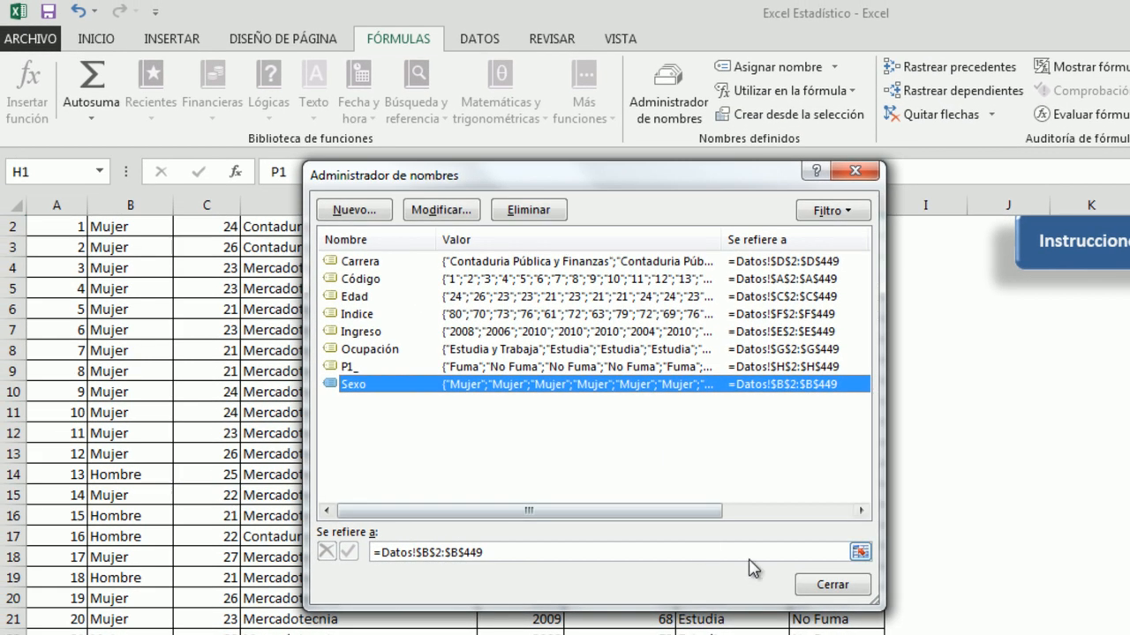
{"action": "left_click", "coordinate": [815, 587]}
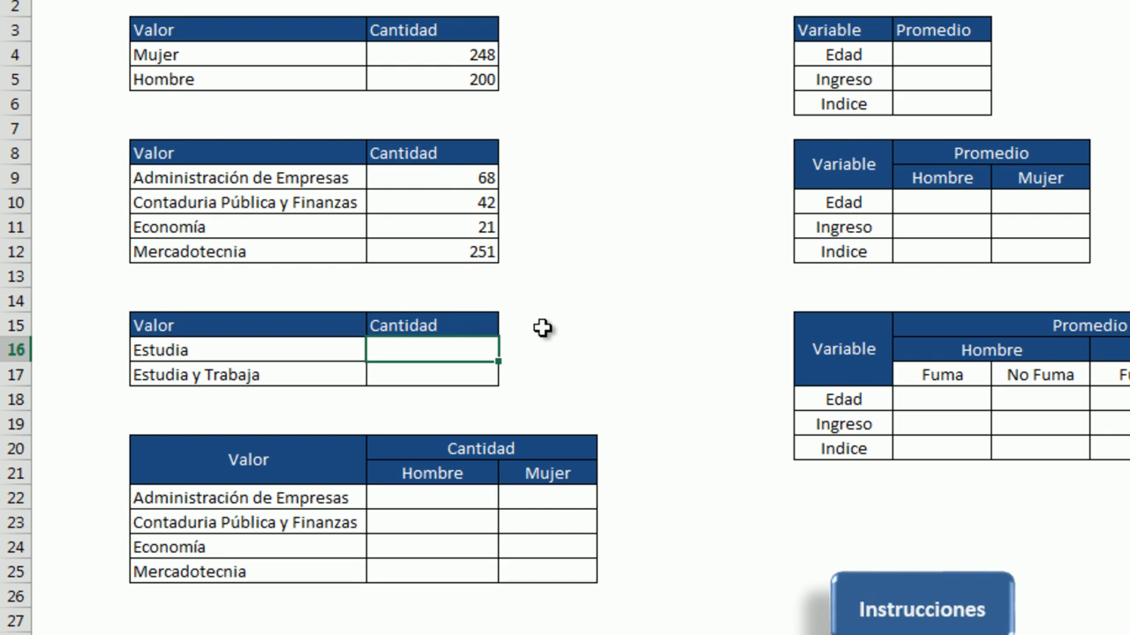
Enter =+CONTAR.SI(Ocupación;B16) in the Estudia count cell C16, using the defined name as range and a semicolon as separator
{"action": "type", "text": "contar"}
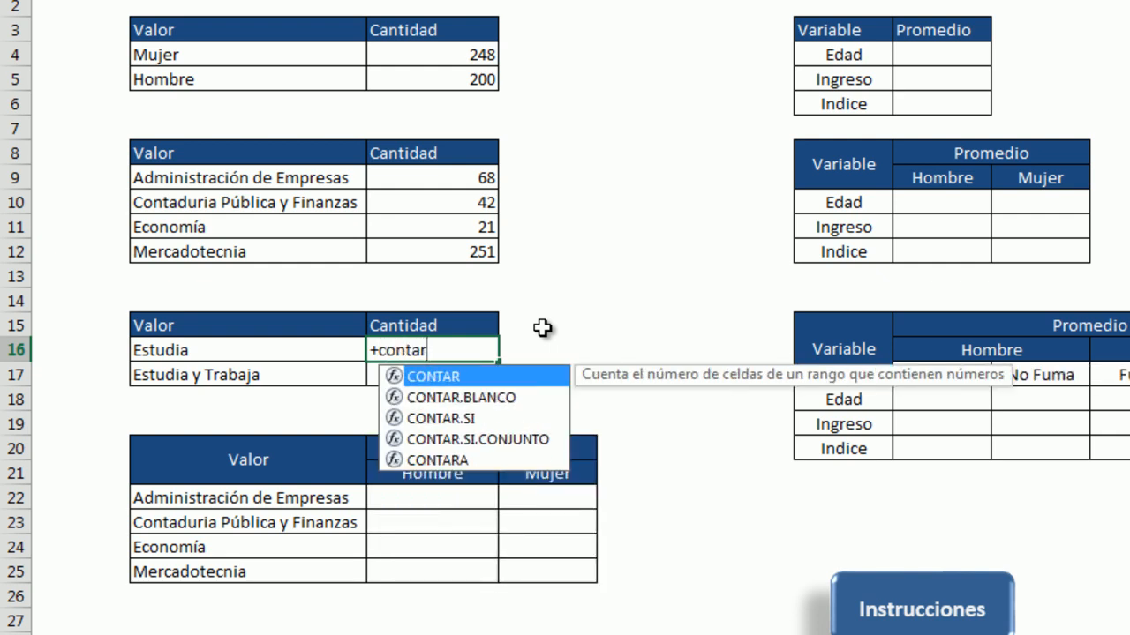
{"action": "double_click", "coordinate": [399, 419]}
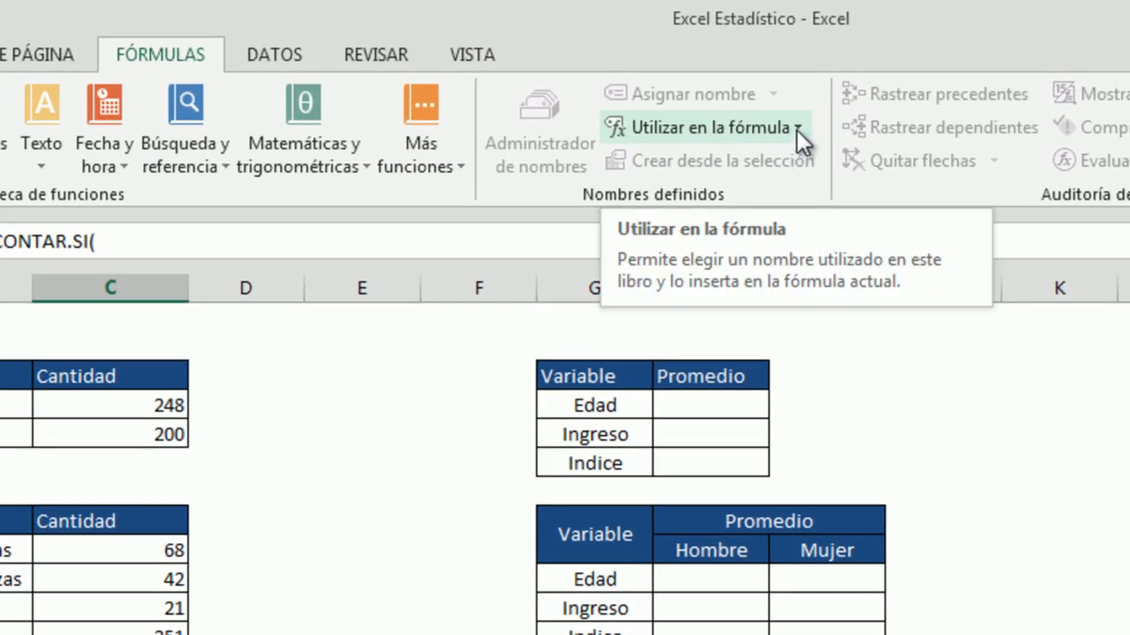
{"action": "left_click", "coordinate": [797, 130]}
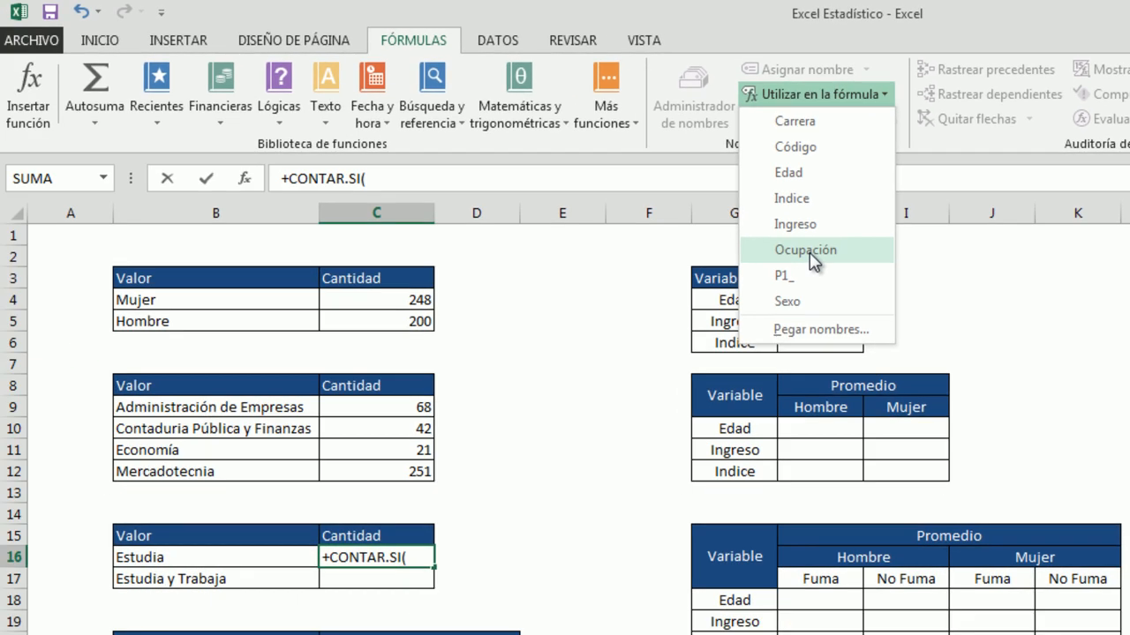
{"action": "left_click", "coordinate": [702, 338]}
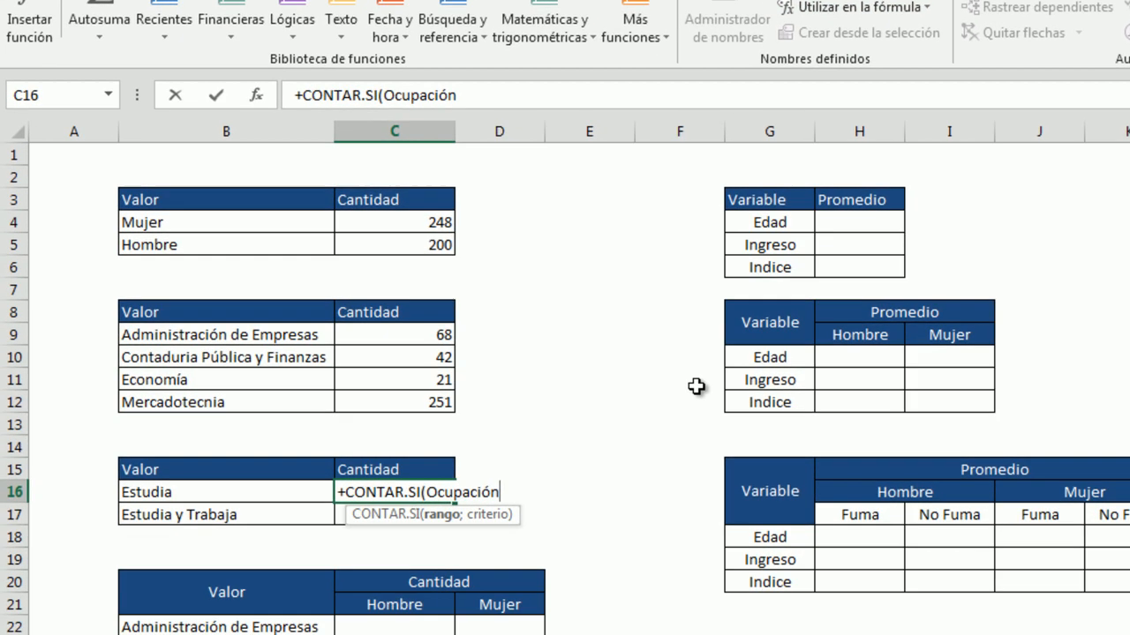
{"action": "type", "text": ","}
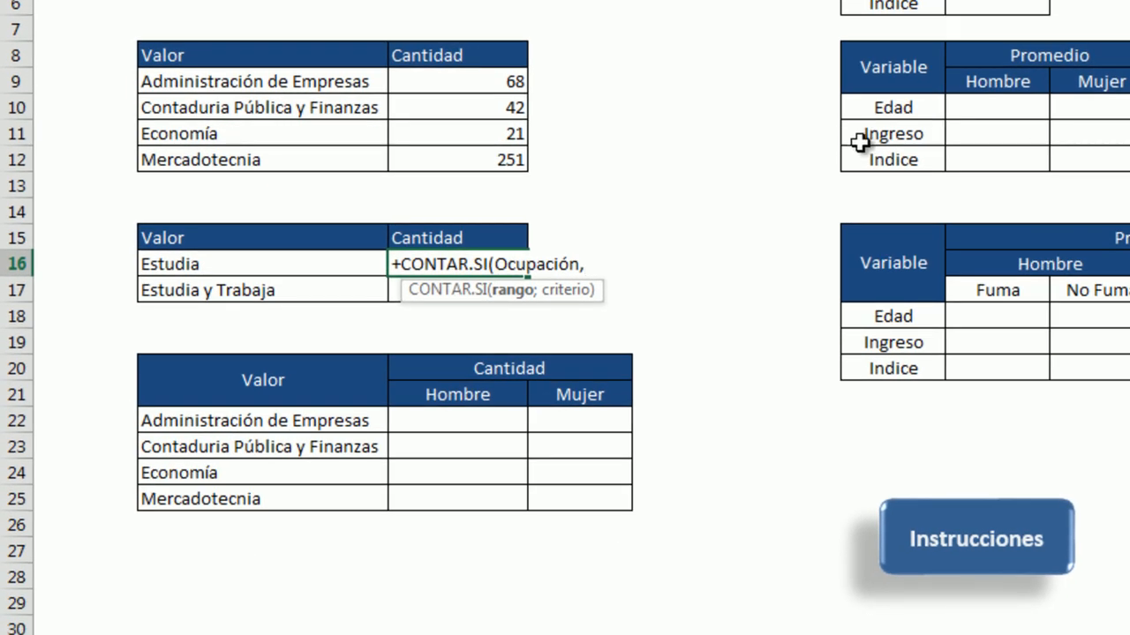
{"action": "left_click", "coordinate": [184, 270]}
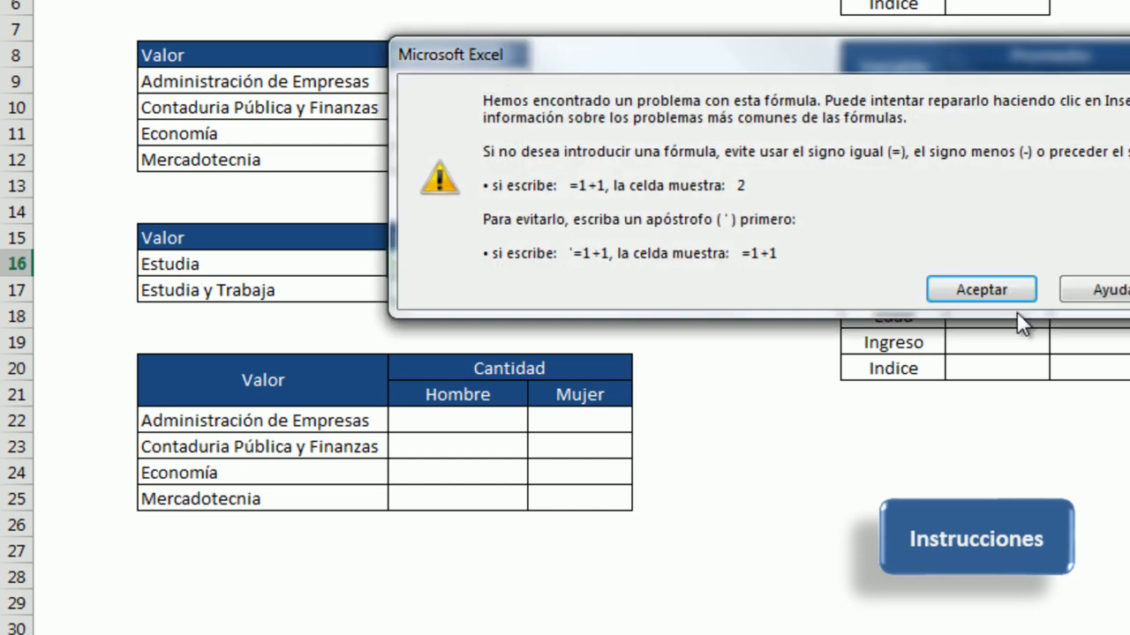
{"action": "left_click", "coordinate": [962, 284]}
{"action": "key", "text": "Right"}
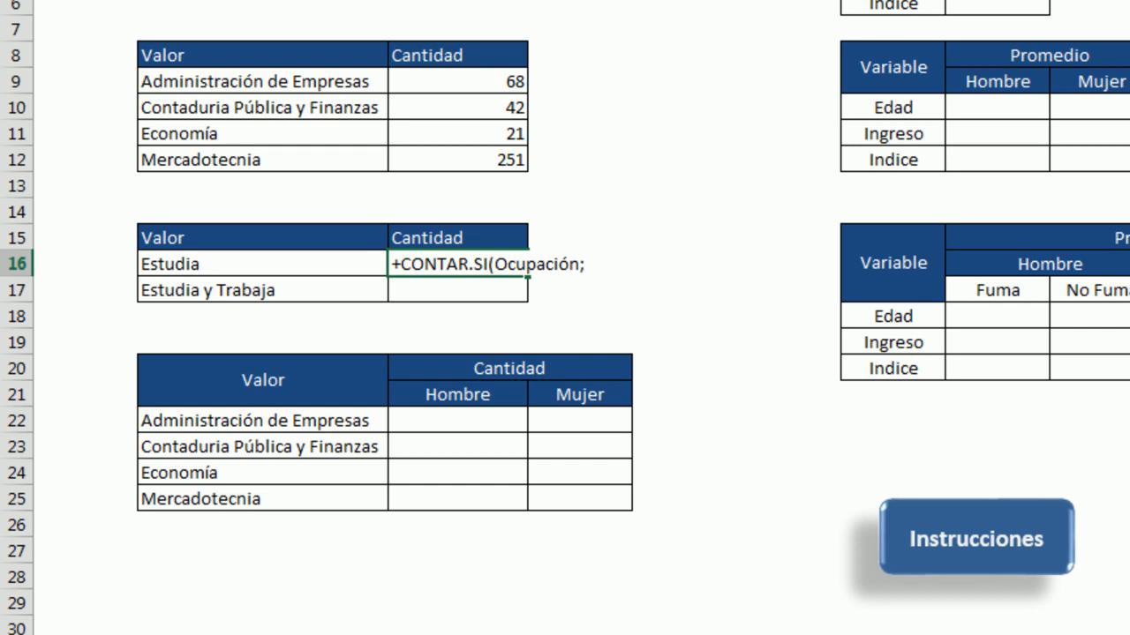
{"action": "left_click", "coordinate": [188, 261]}
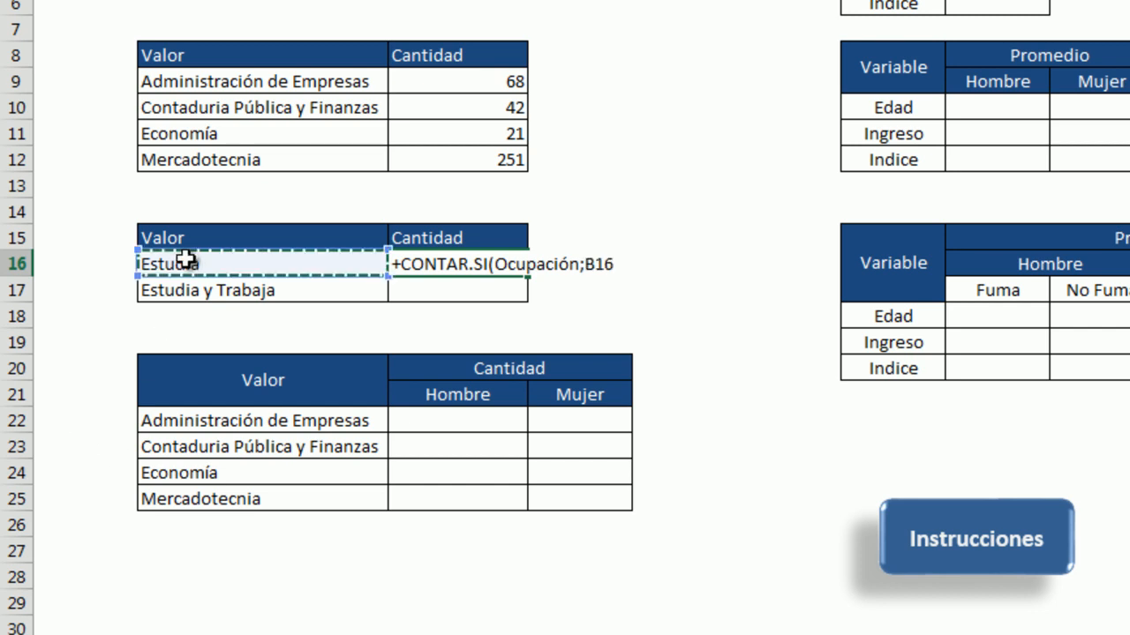
{"action": "key", "text": "Return"}
Copy the Estudia count formula from C16 down to the Estudia y Trabaja cell C17
{"action": "left_click", "coordinate": [496, 256]}
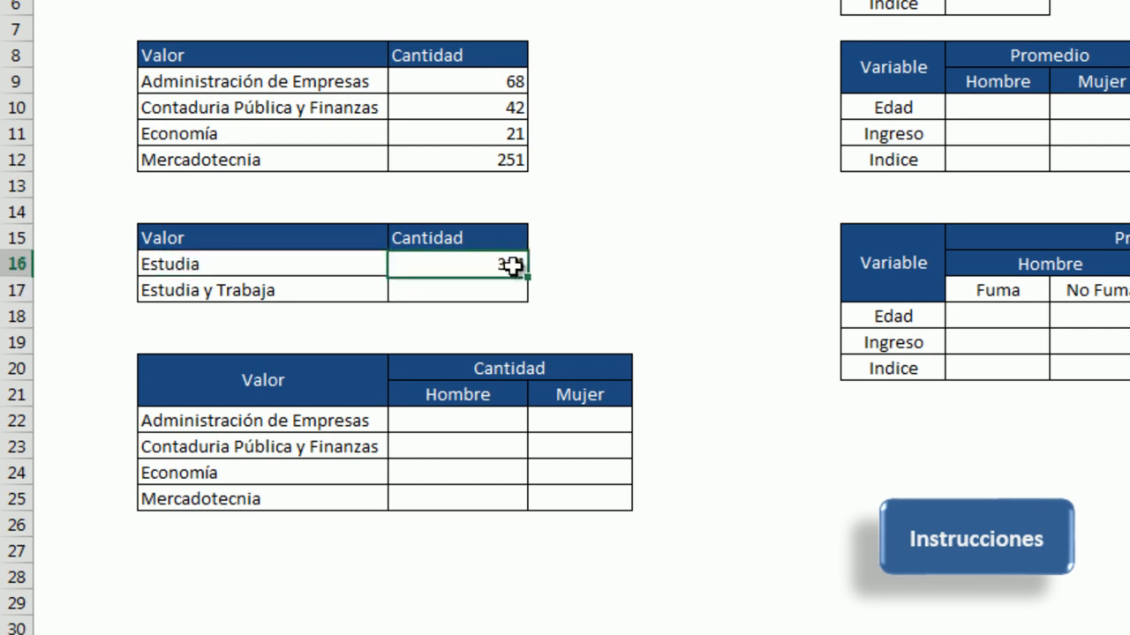
{"action": "left_click_drag", "start_coordinate": [527, 276], "coordinate": [528, 300]}
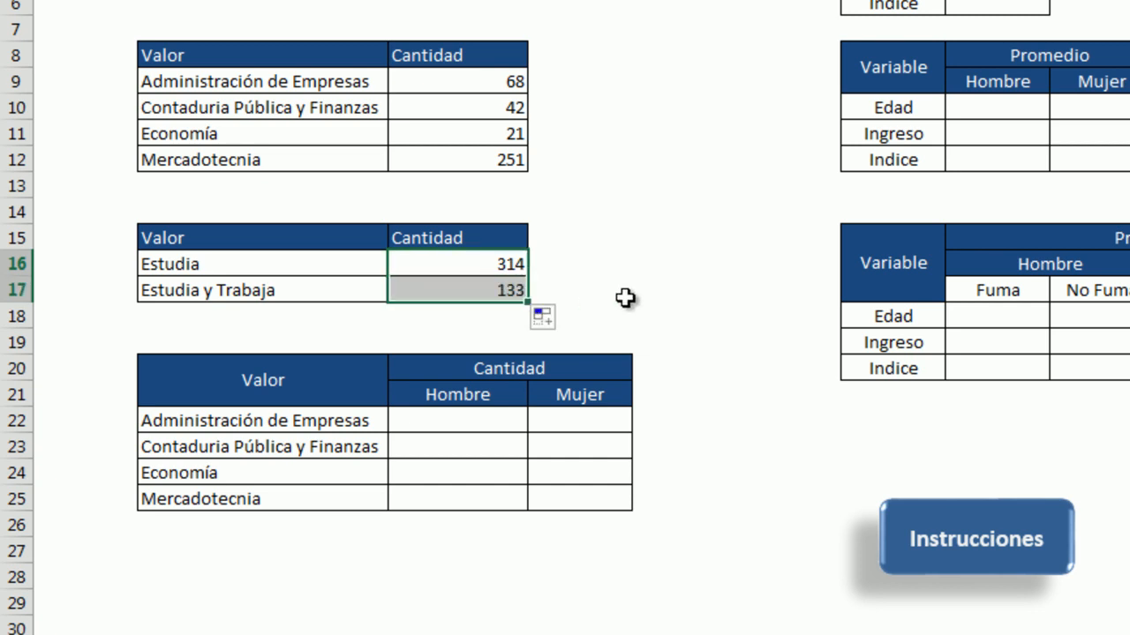
{"action": "left_click", "coordinate": [618, 292]}
Examine how the C16 and C17 formulas use the name Ocupación, and check the source column in the Datos sheet
{"action": "left_click", "coordinate": [475, 288]}
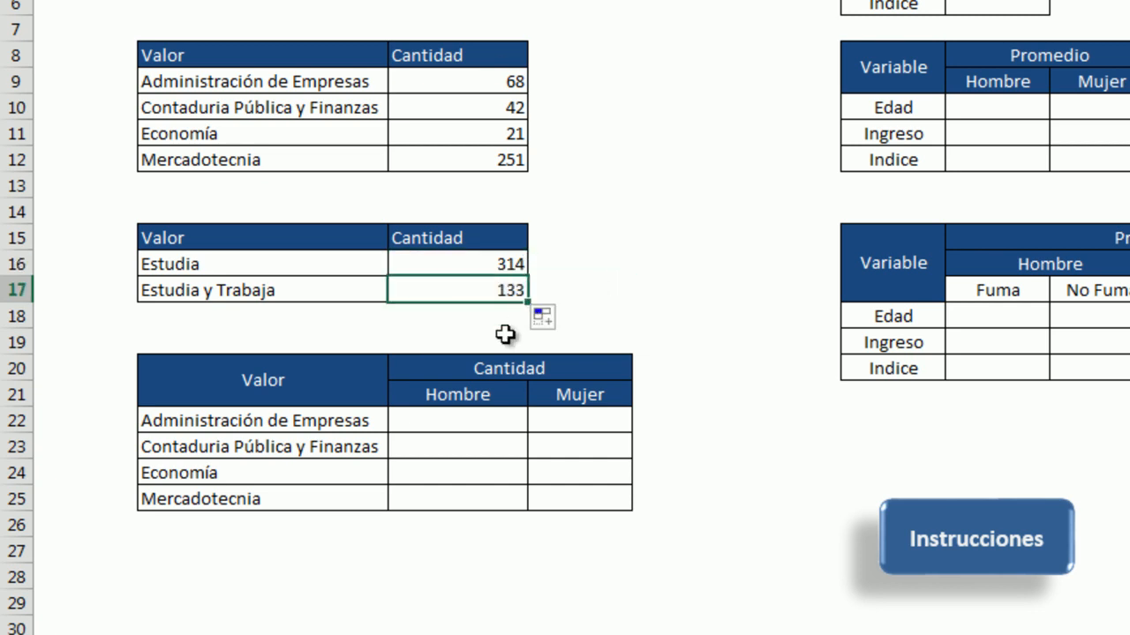
{"action": "left_click", "coordinate": [477, 262]}
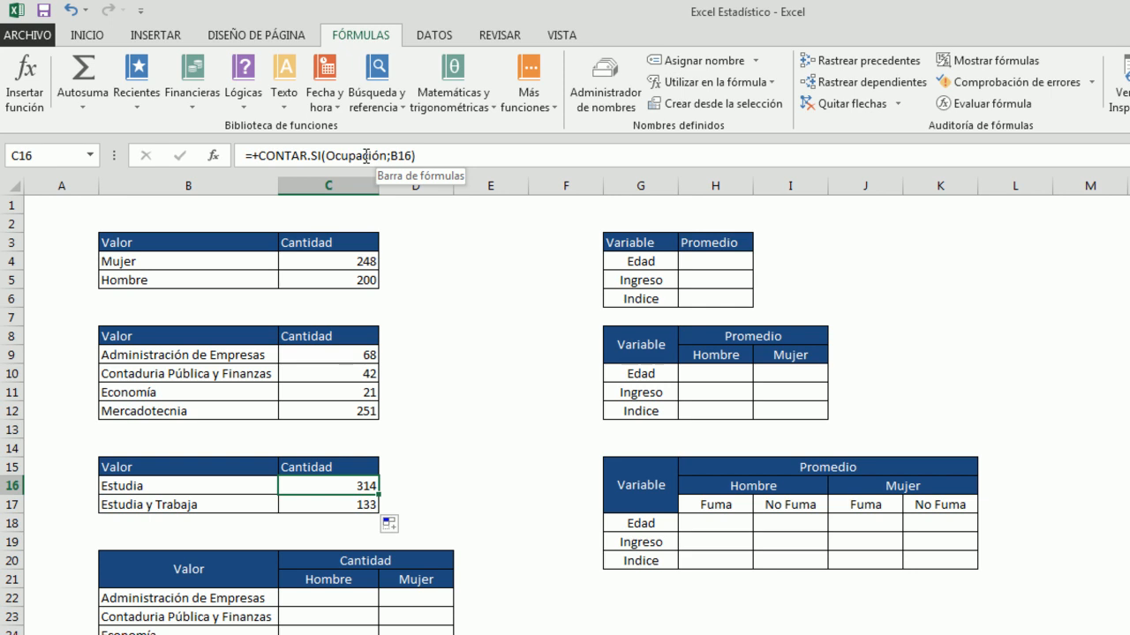
{"action": "left_click", "coordinate": [339, 503]}
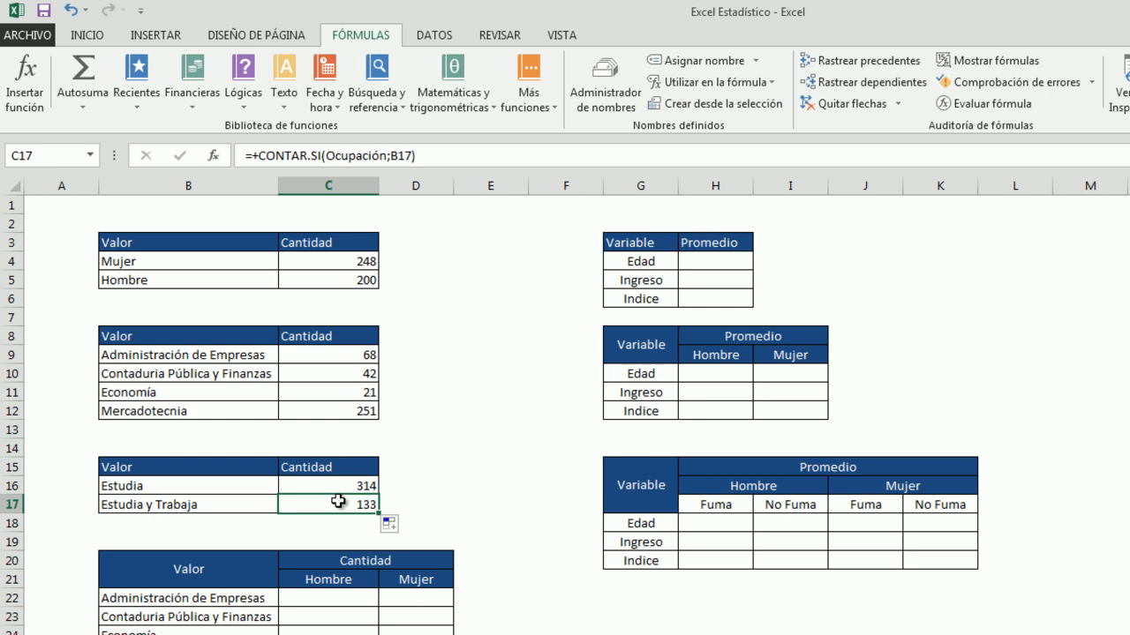
{"action": "left_click", "coordinate": [358, 155]}
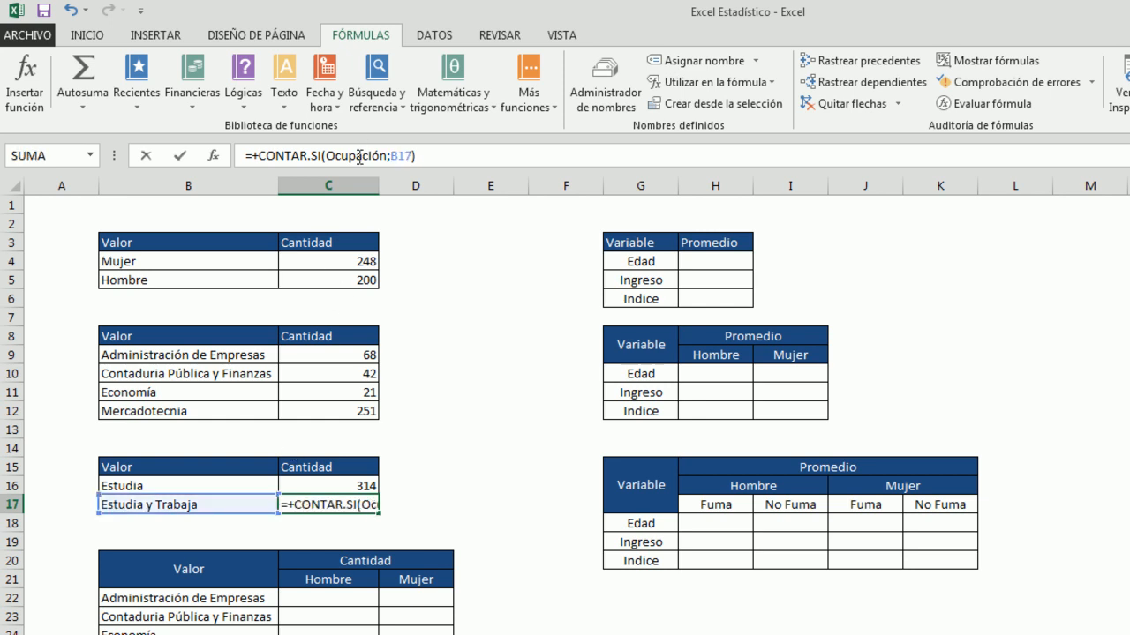
{"action": "left_click", "coordinate": [315, 633]}
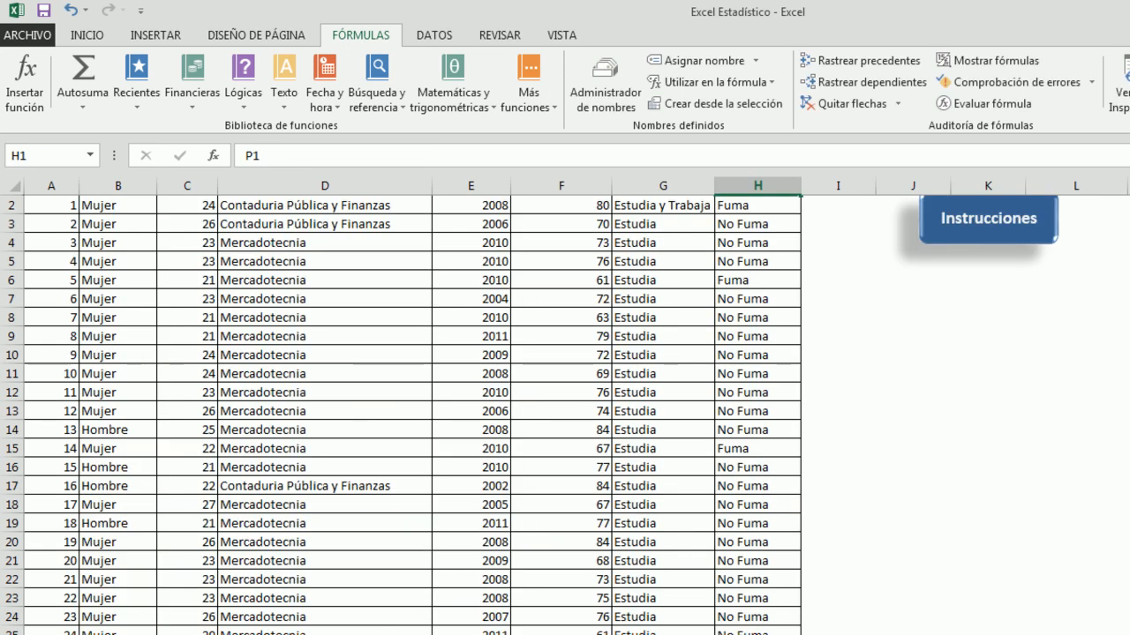
{"action": "scroll", "coordinate": [637, 330], "scroll_direction": "up", "scroll_amount": 1}
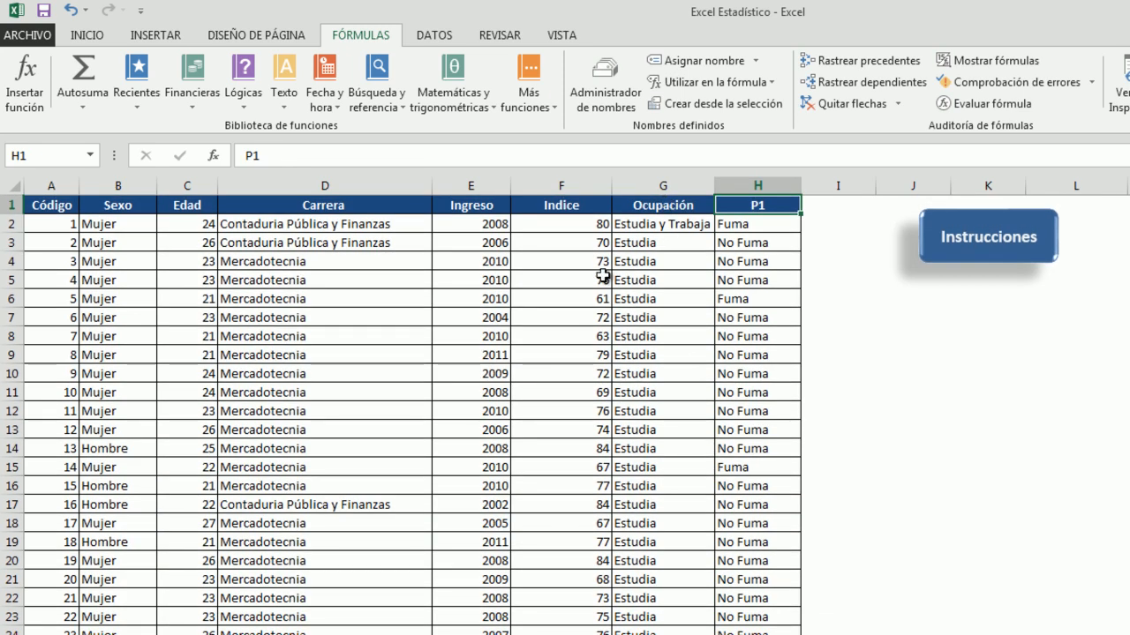
{"action": "left_click", "coordinate": [362, 632]}
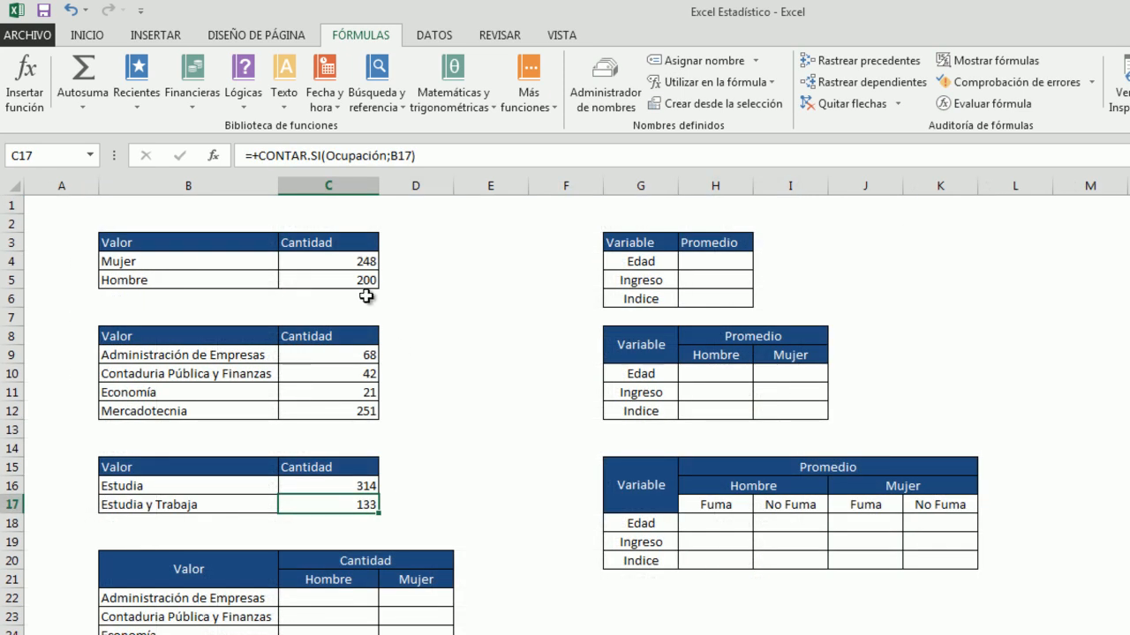
{"action": "left_click", "coordinate": [355, 485]}
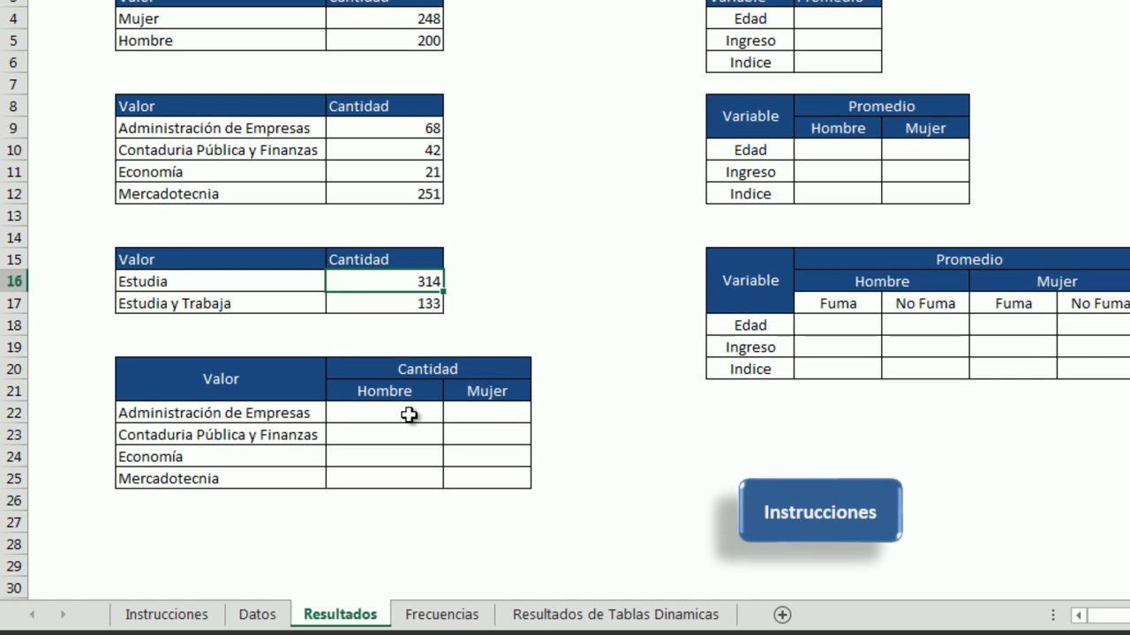
Start a CONTAR.SI.CONJUNTO formula in the Administración de Empresas, Hombre cell C22 with the defined name Carrera as first range, followed by a semicolon
{"action": "left_click", "coordinate": [417, 346]}
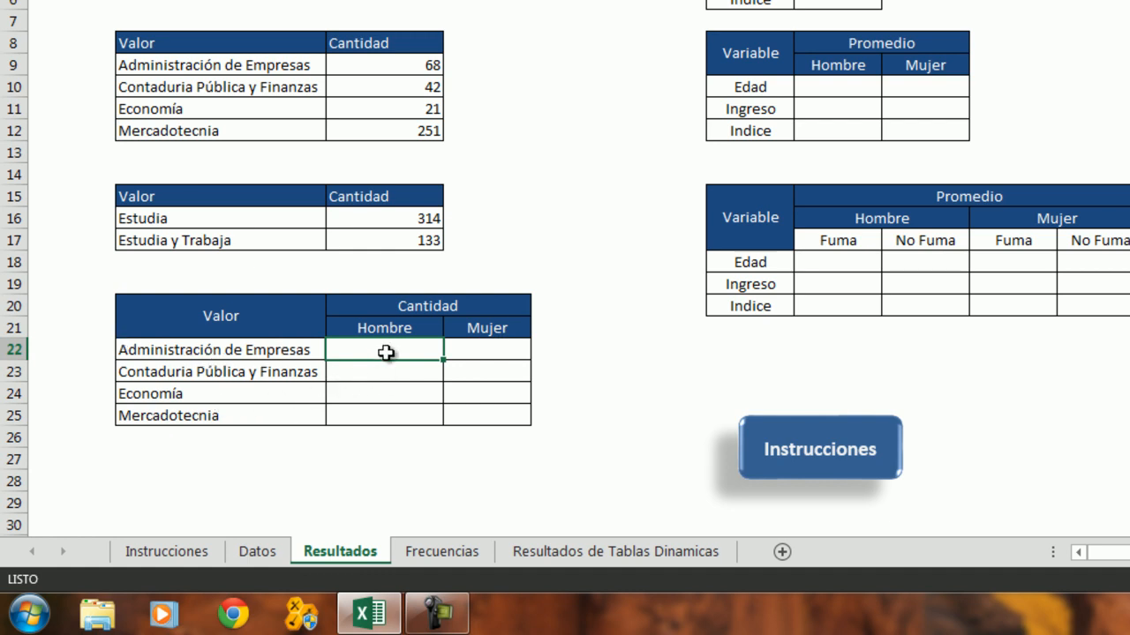
{"action": "type", "text": "+contar"}
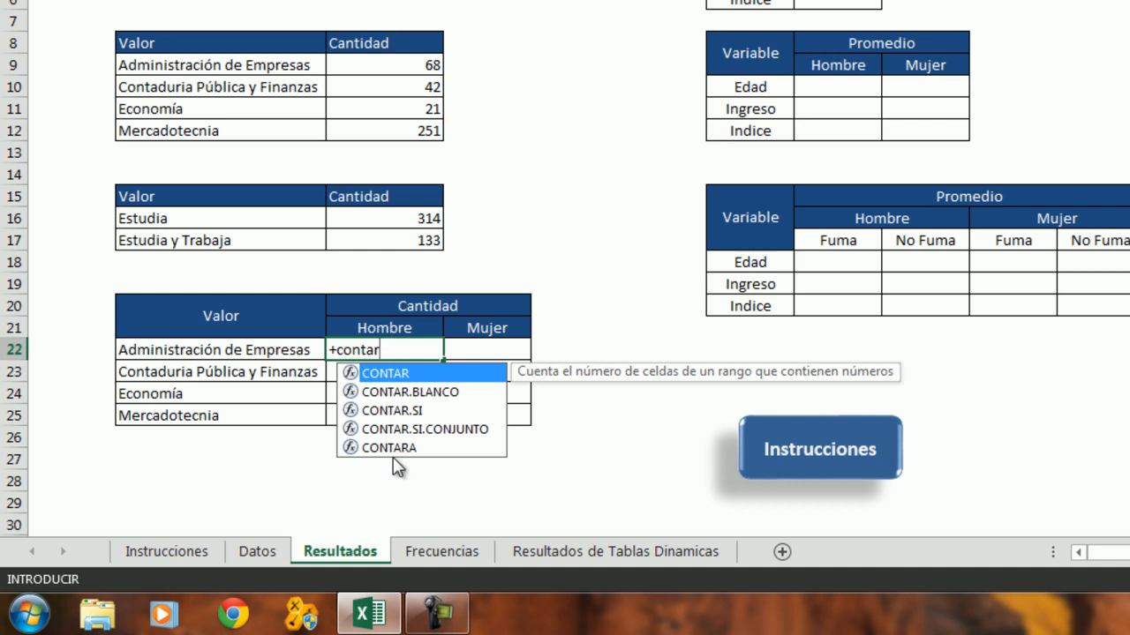
{"action": "double_click", "coordinate": [346, 428]}
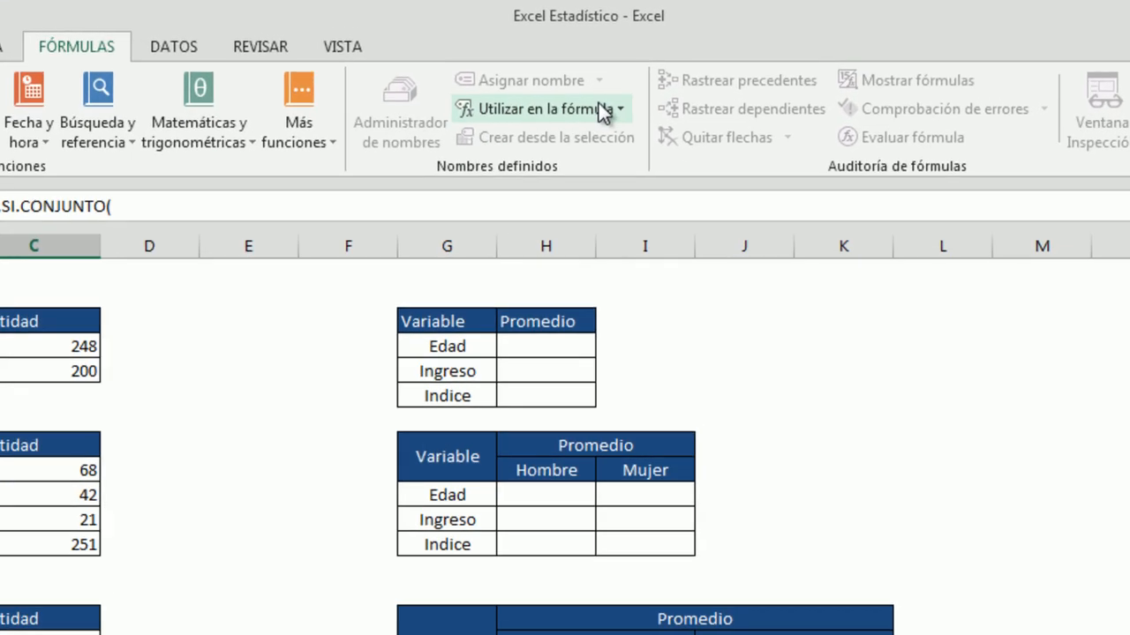
{"action": "left_click", "coordinate": [699, 74]}
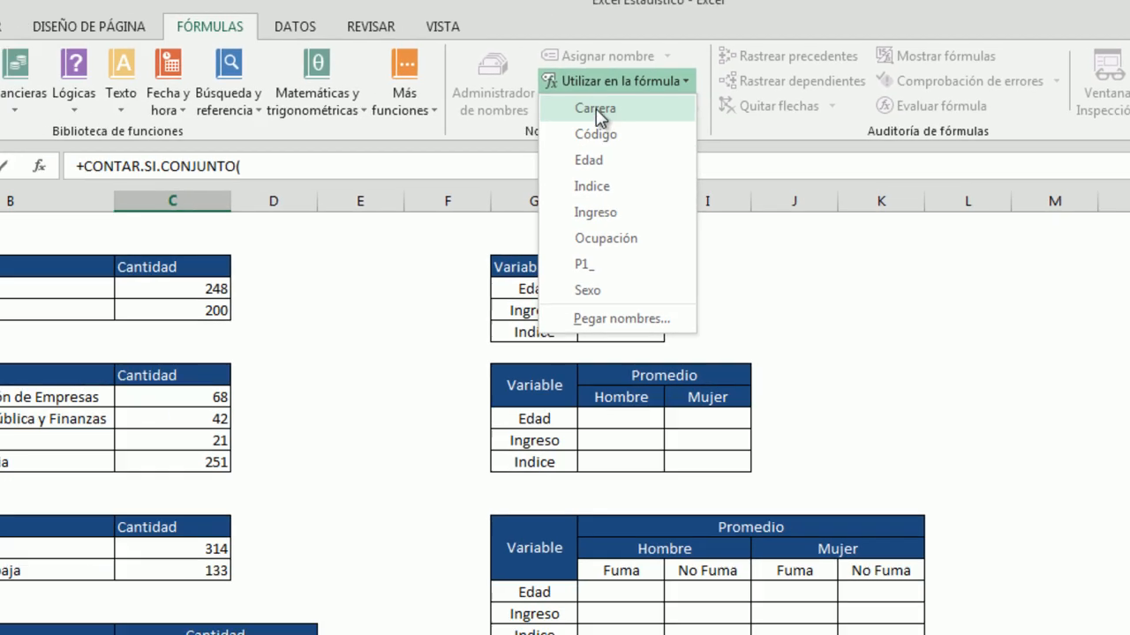
{"action": "left_click", "coordinate": [512, 141]}
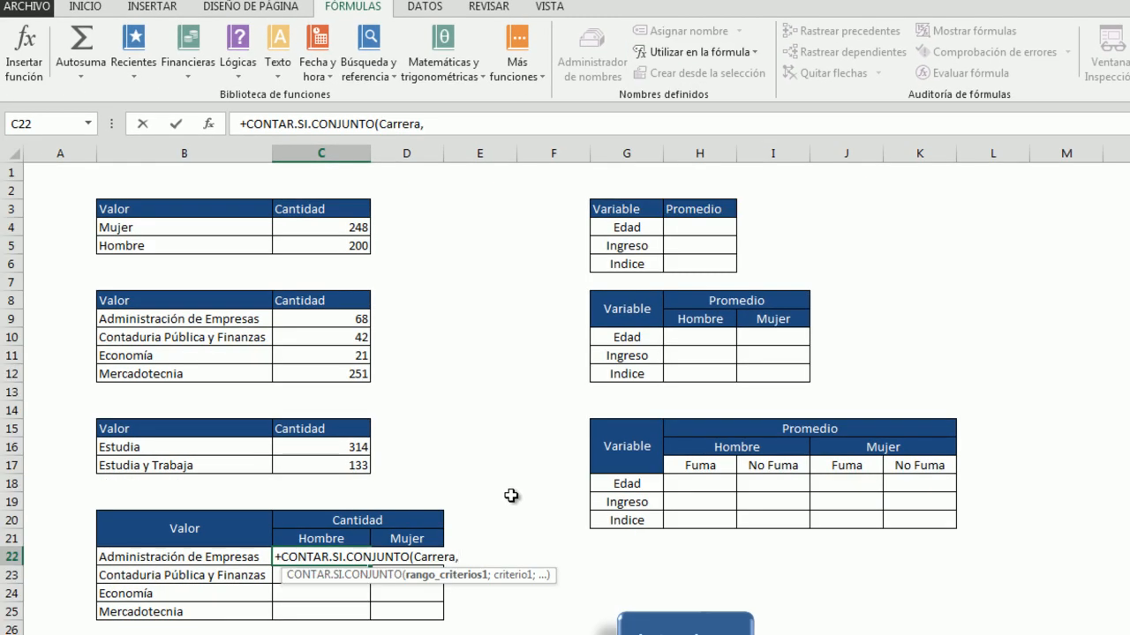
{"action": "key", "text": "Return"}
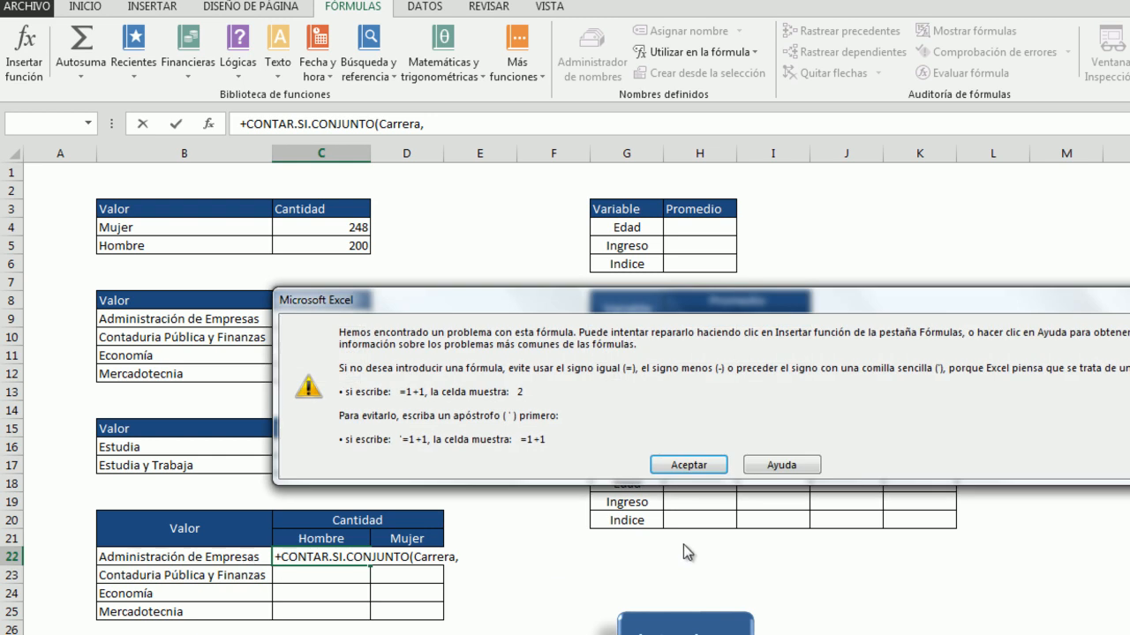
{"action": "left_click", "coordinate": [688, 465]}
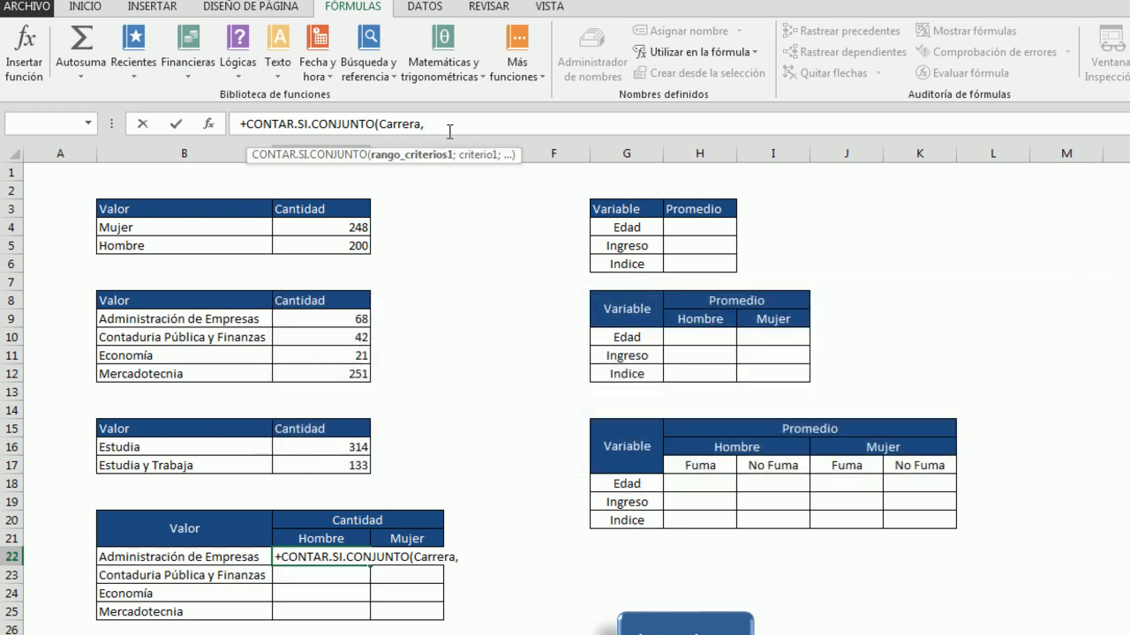
{"action": "key", "text": "BackSpace"}
{"action": "type", "text": ";"}
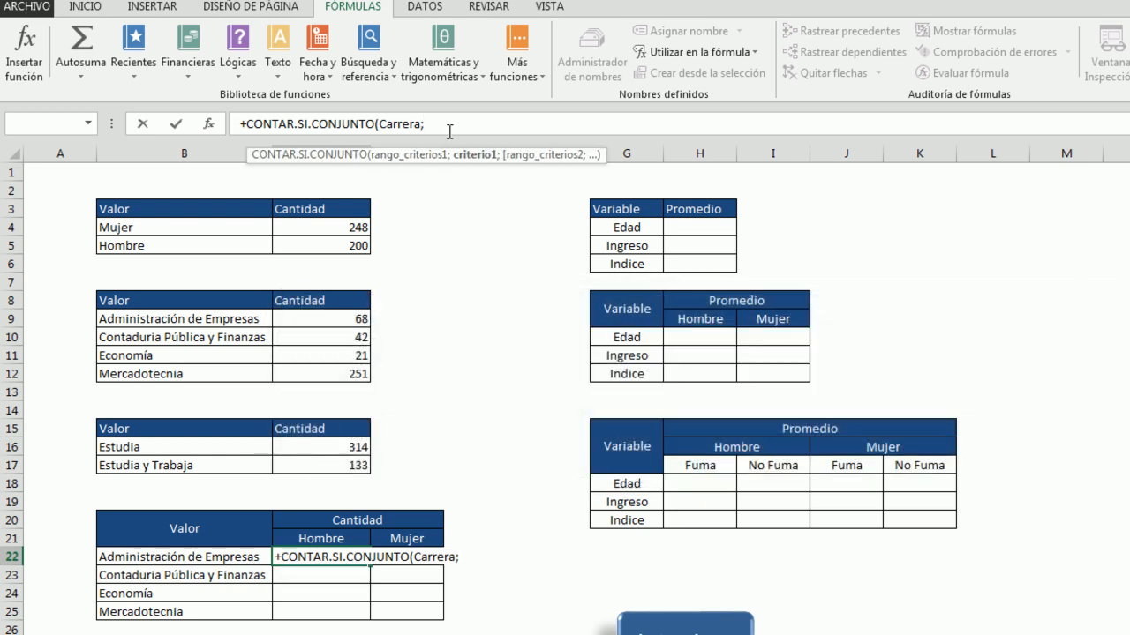
Complete the C22 formula with B22 as first criterion, the defined name Sexo as second range and C21 as second criterion
{"action": "left_click", "coordinate": [216, 562]}
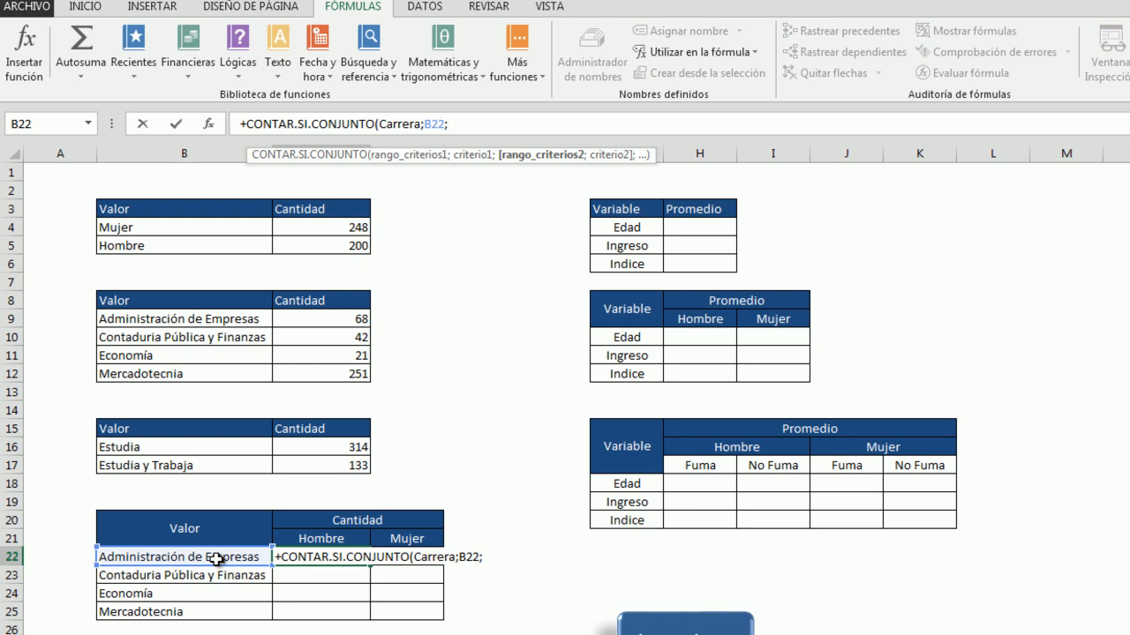
{"action": "type", "text": ";Se"}
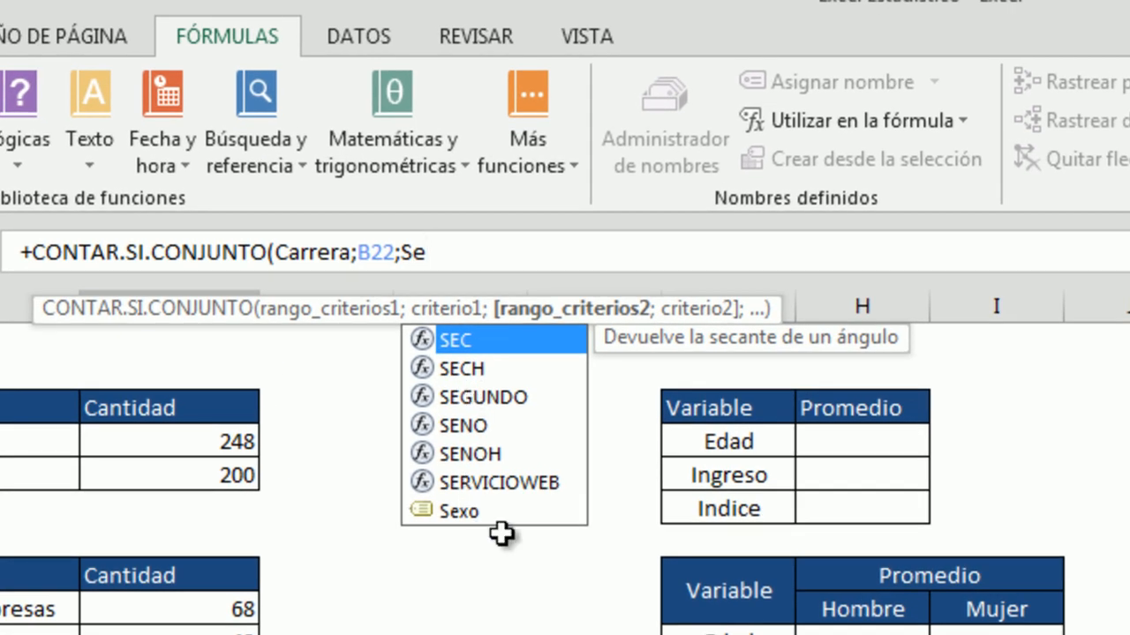
{"action": "double_click", "coordinate": [449, 511]}
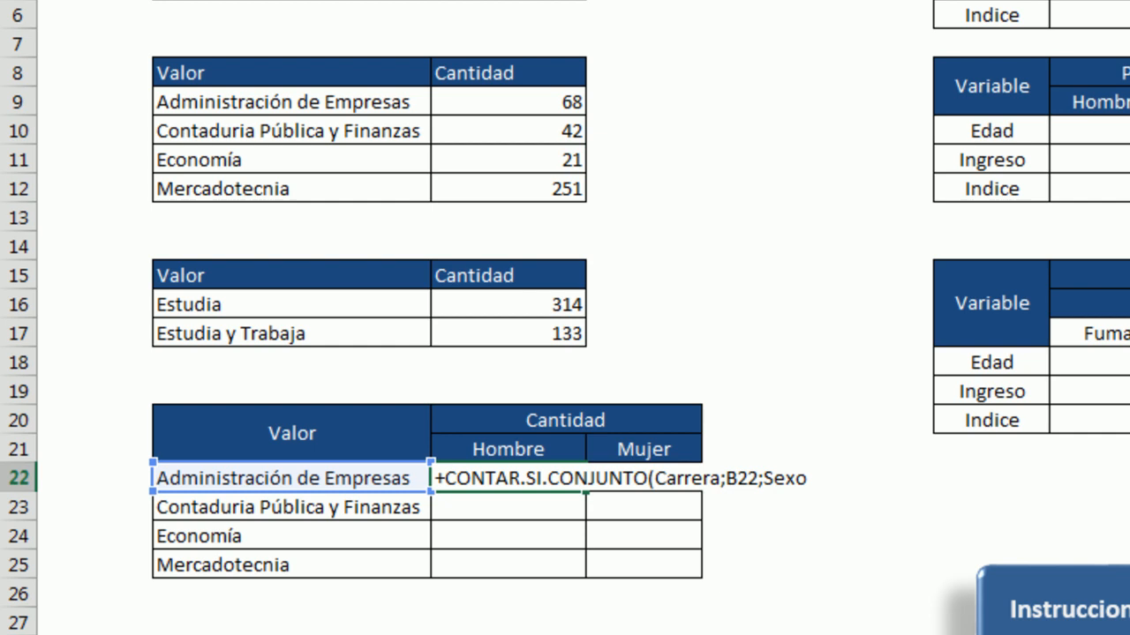
{"action": "left_click", "coordinate": [548, 449]}
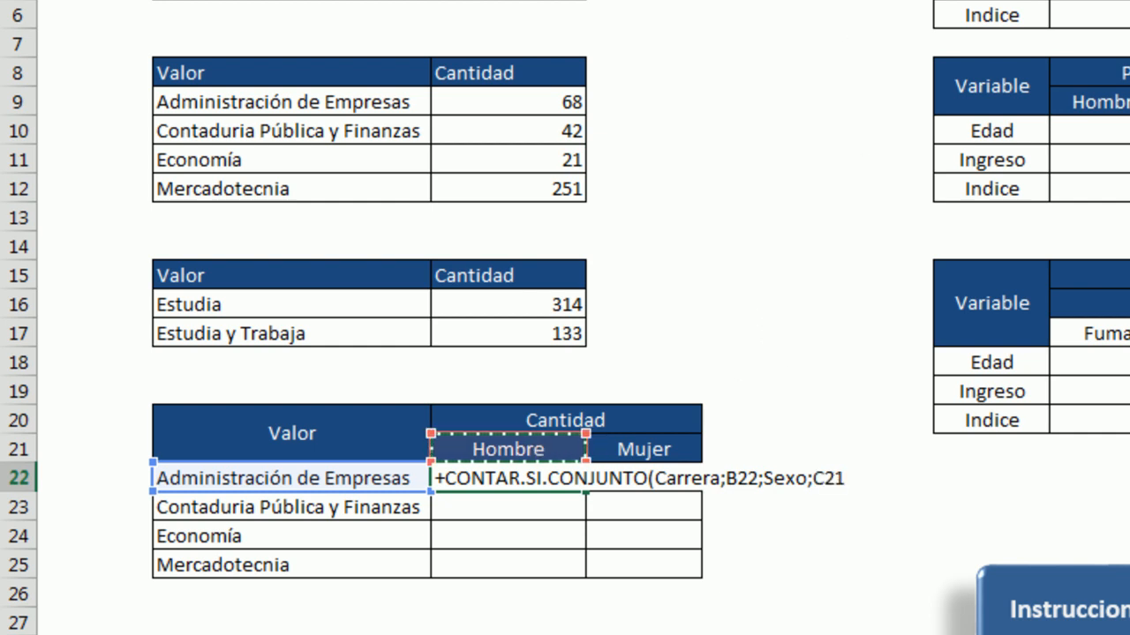
{"action": "key", "text": "Return"}
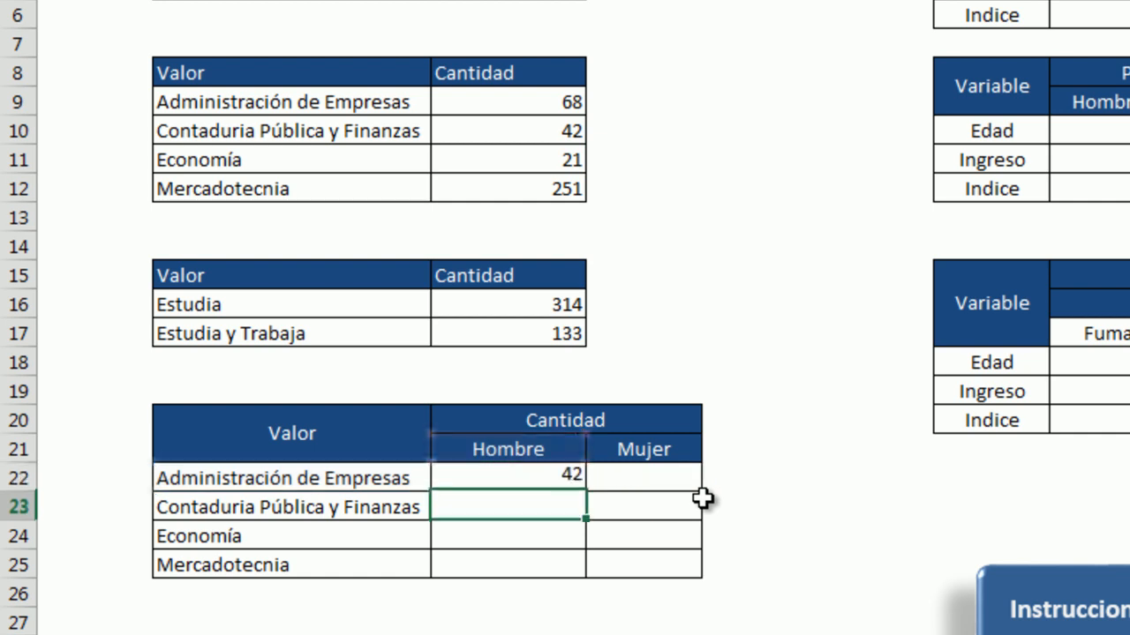
Lock only the row of the Hombre criterion reference in the C22 formula, making it C$21
{"action": "left_click", "coordinate": [556, 481]}
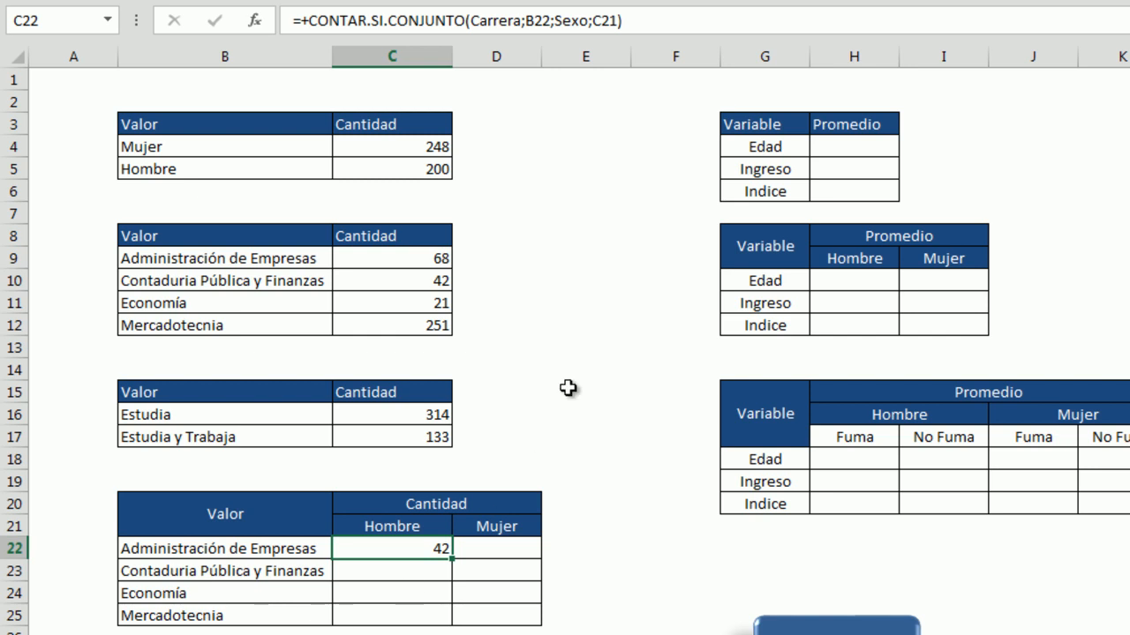
{"action": "left_click", "coordinate": [611, 21]}
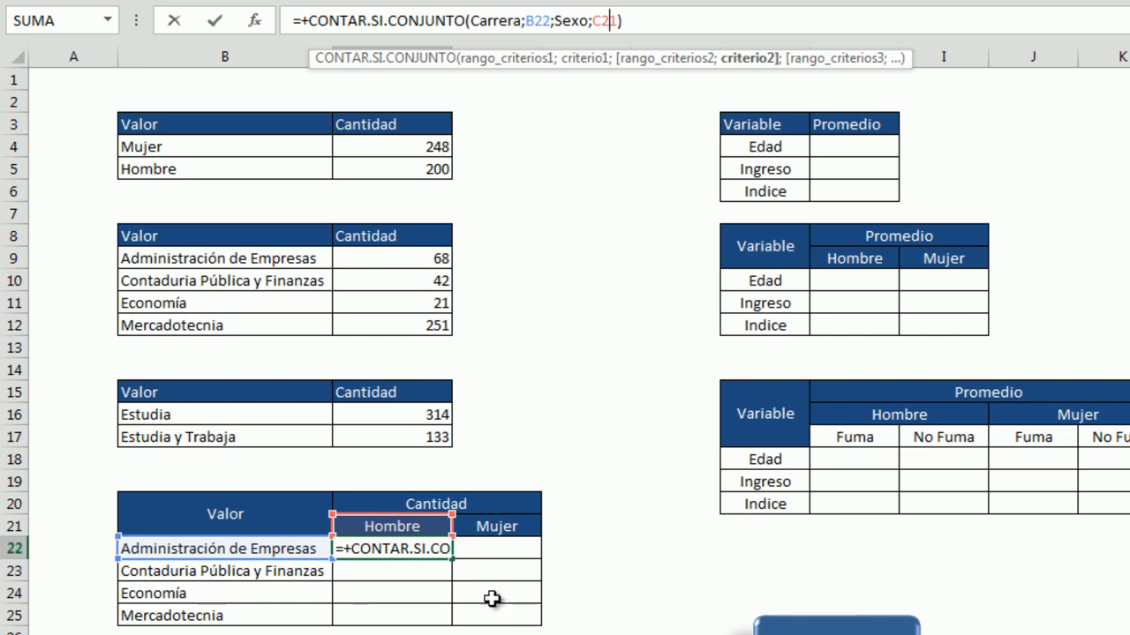
{"action": "key", "text": "ctrl+Return"}
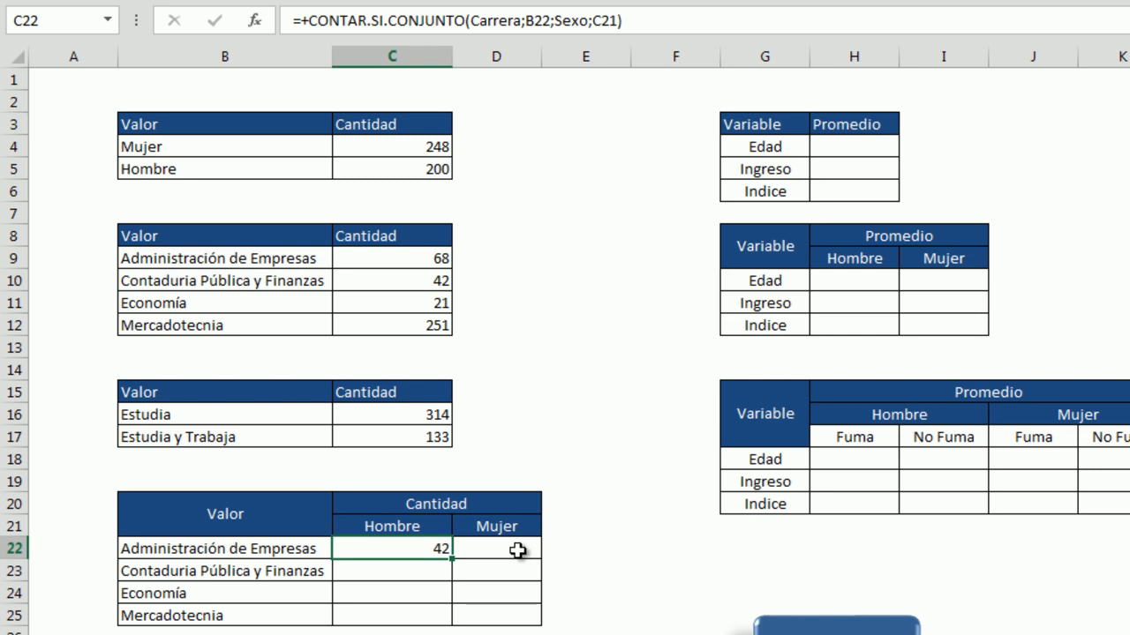
{"action": "left_click", "coordinate": [609, 25]}
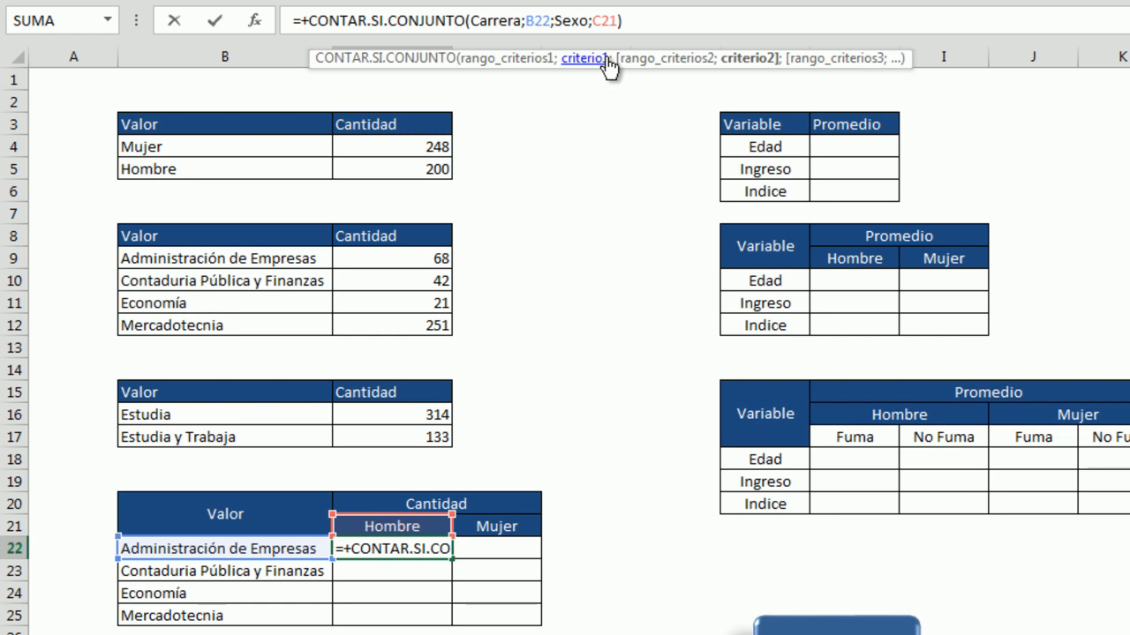
{"action": "key", "text": "F4"}
{"action": "key", "text": "F4"}
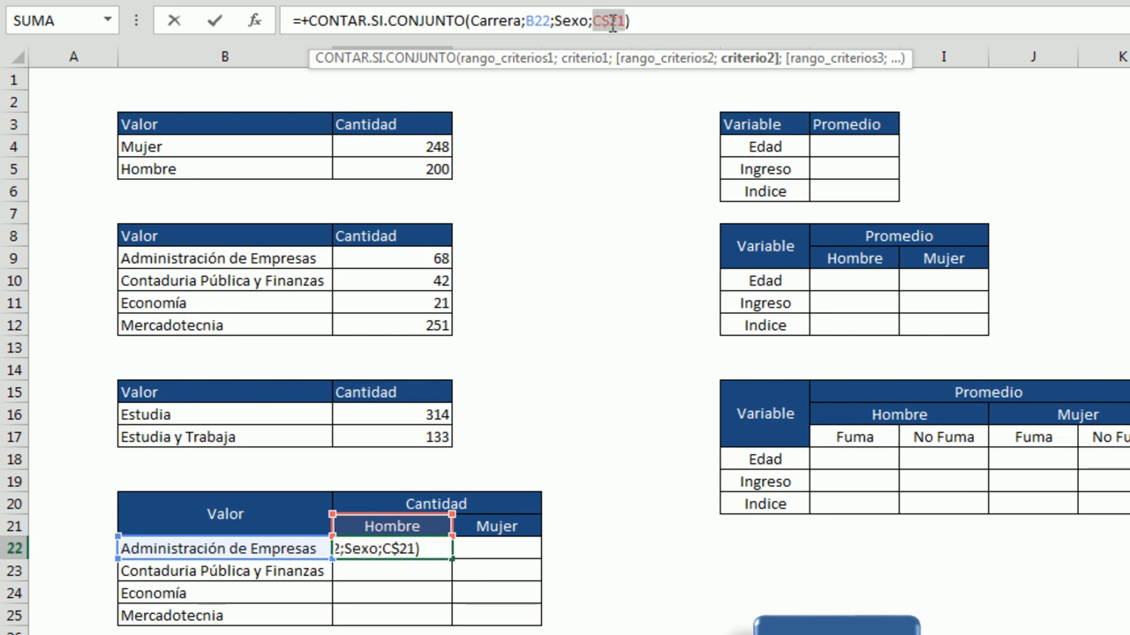
{"action": "left_click", "coordinate": [612, 22]}
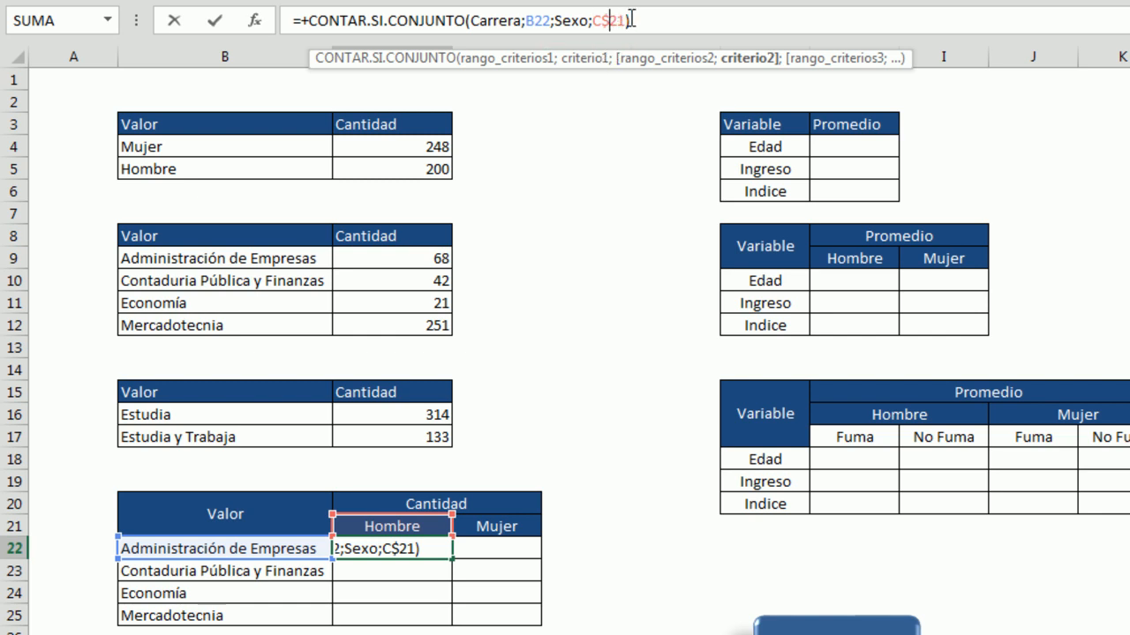
Lock only the column of the Administración de Empresas criterion reference in the C22 formula as $B22, and accept the formula
{"action": "left_click", "coordinate": [538, 19]}
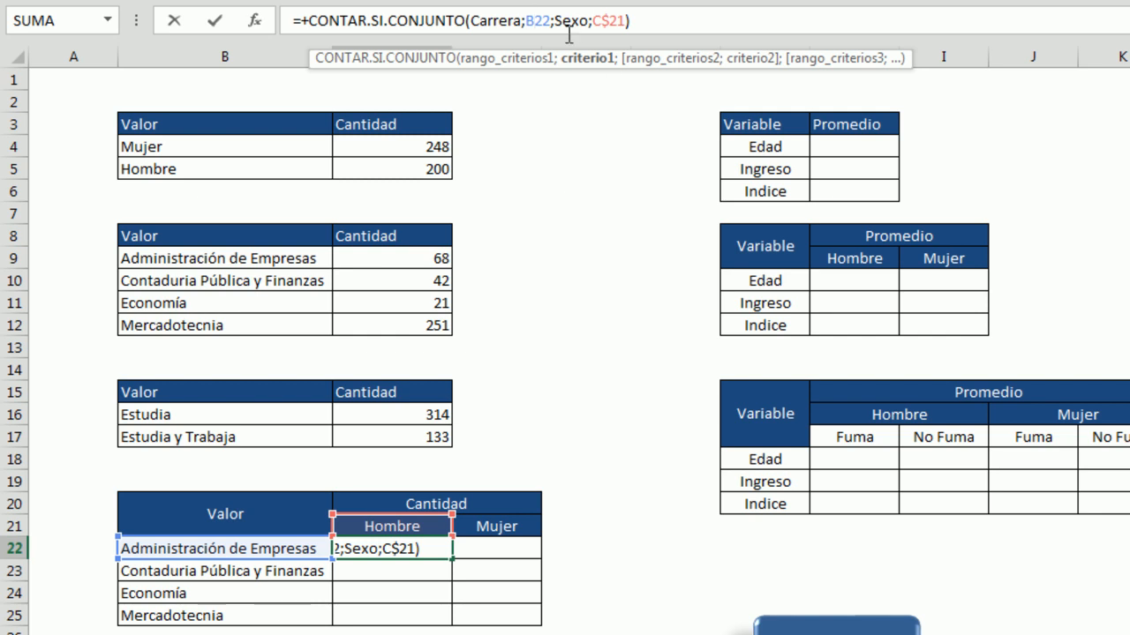
{"action": "left_click", "coordinate": [531, 20]}
{"action": "key", "text": "F4"}
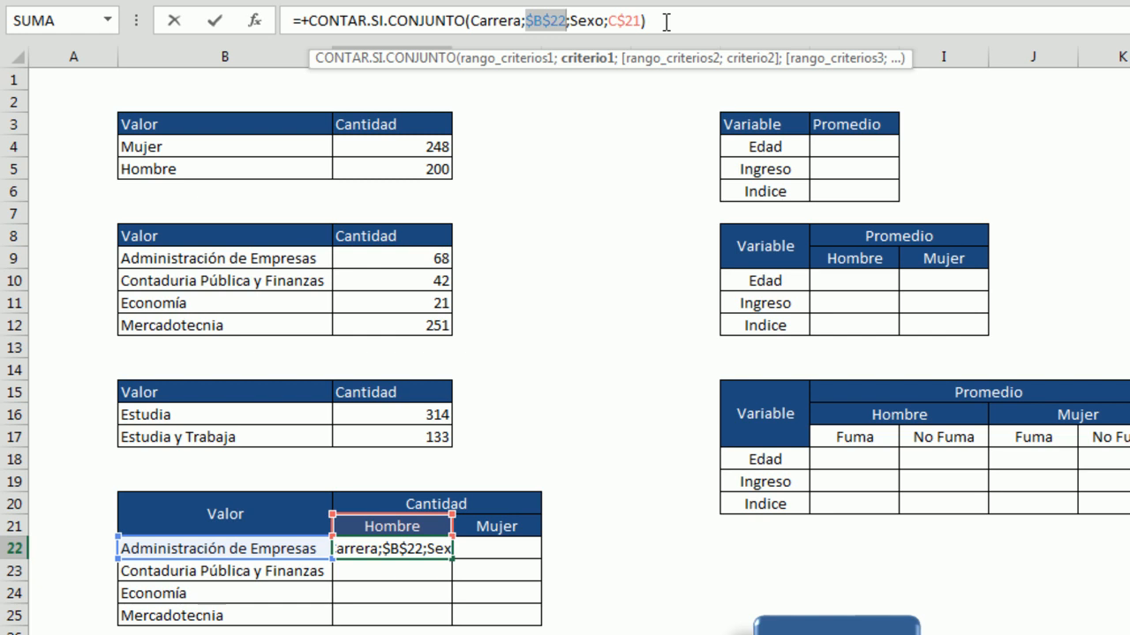
{"action": "key", "text": "F4"}
{"action": "key", "text": "F4"}
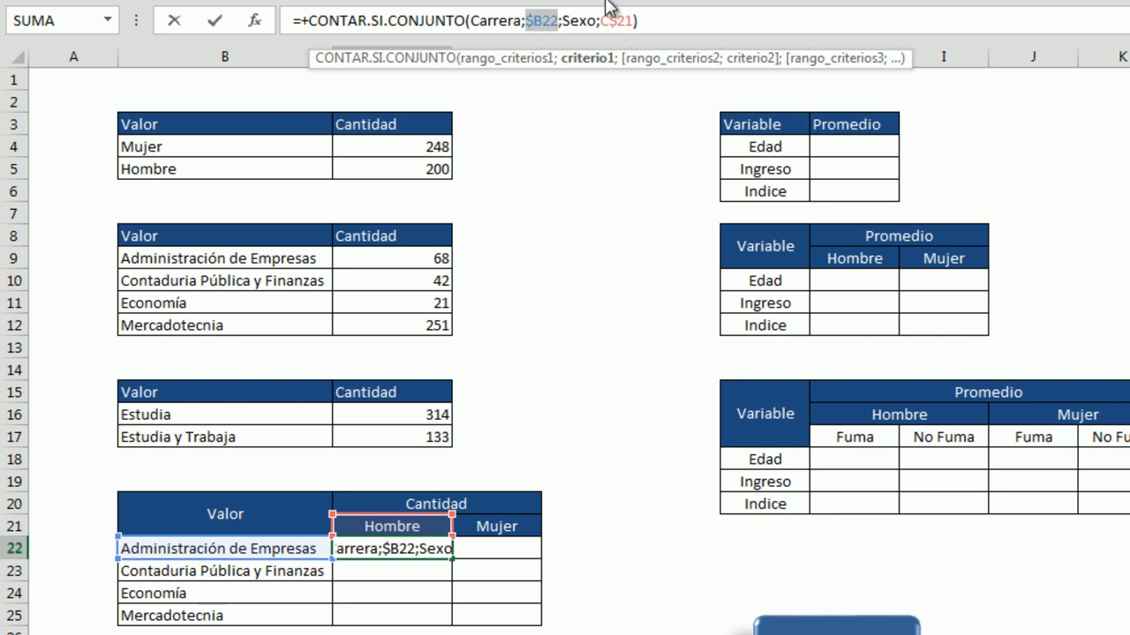
{"action": "left_click", "coordinate": [657, 21]}
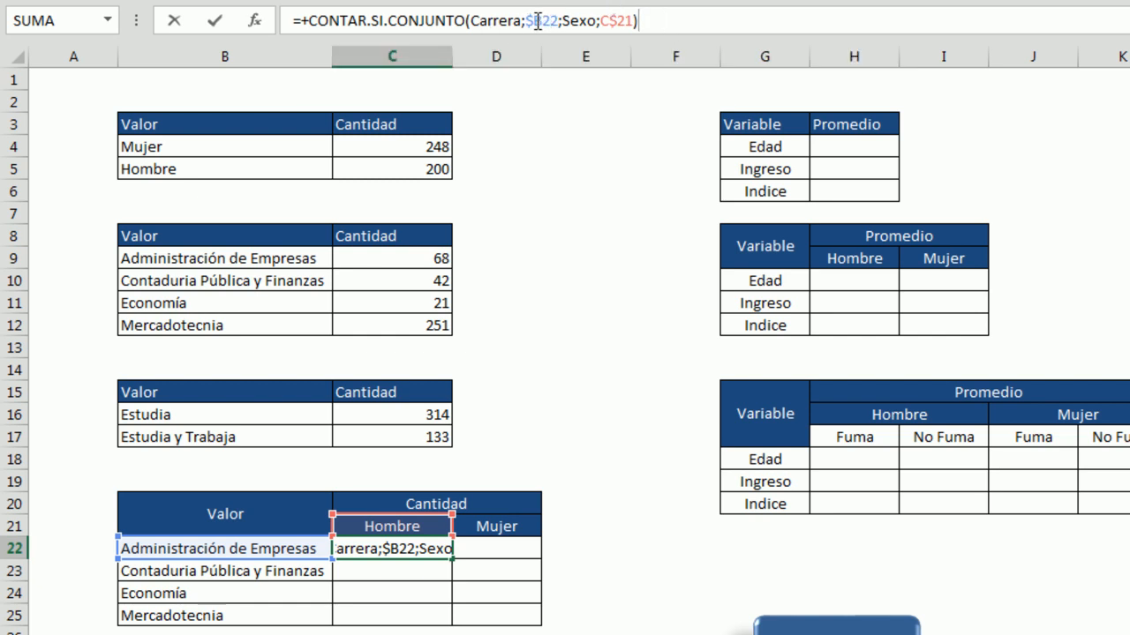
{"action": "left_click", "coordinate": [616, 20]}
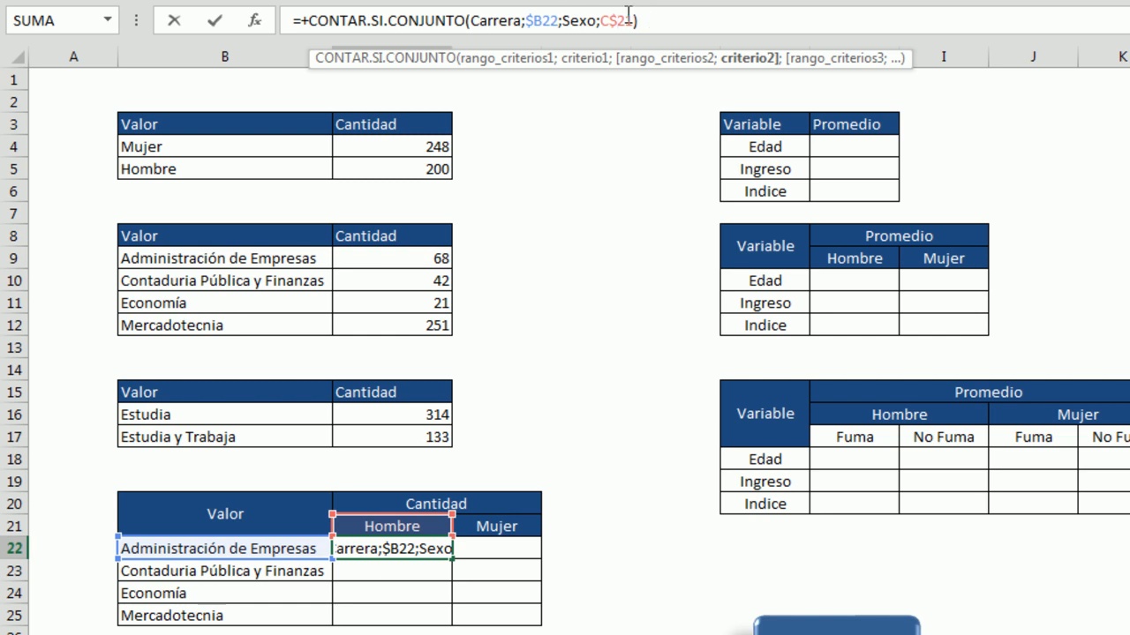
{"action": "left_click", "coordinate": [640, 22]}
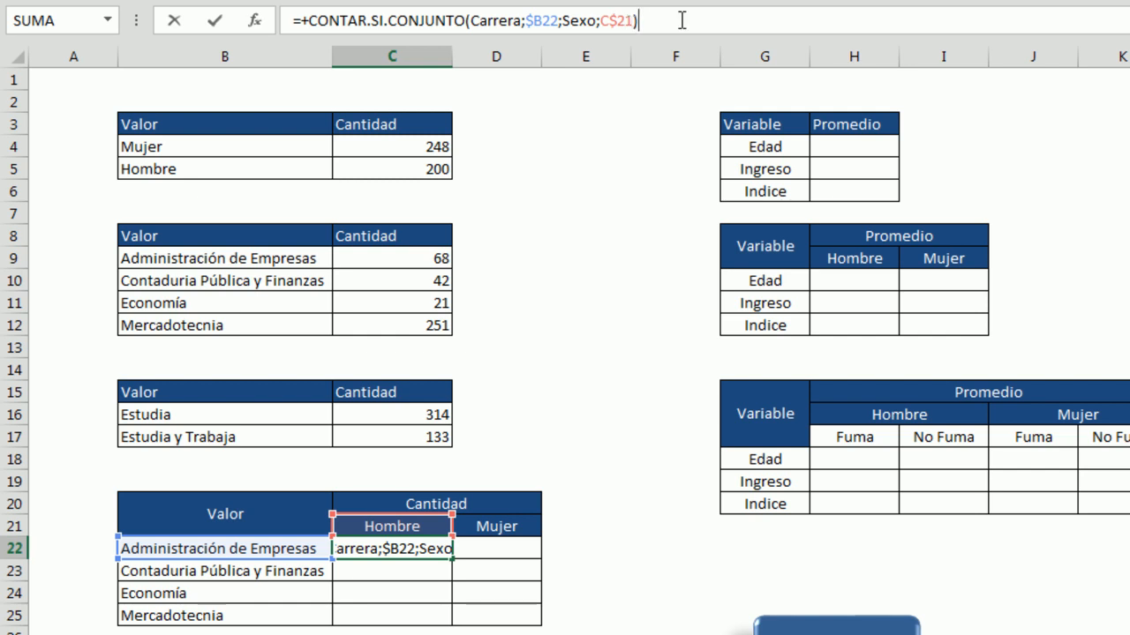
{"action": "left_click", "coordinate": [612, 20]}
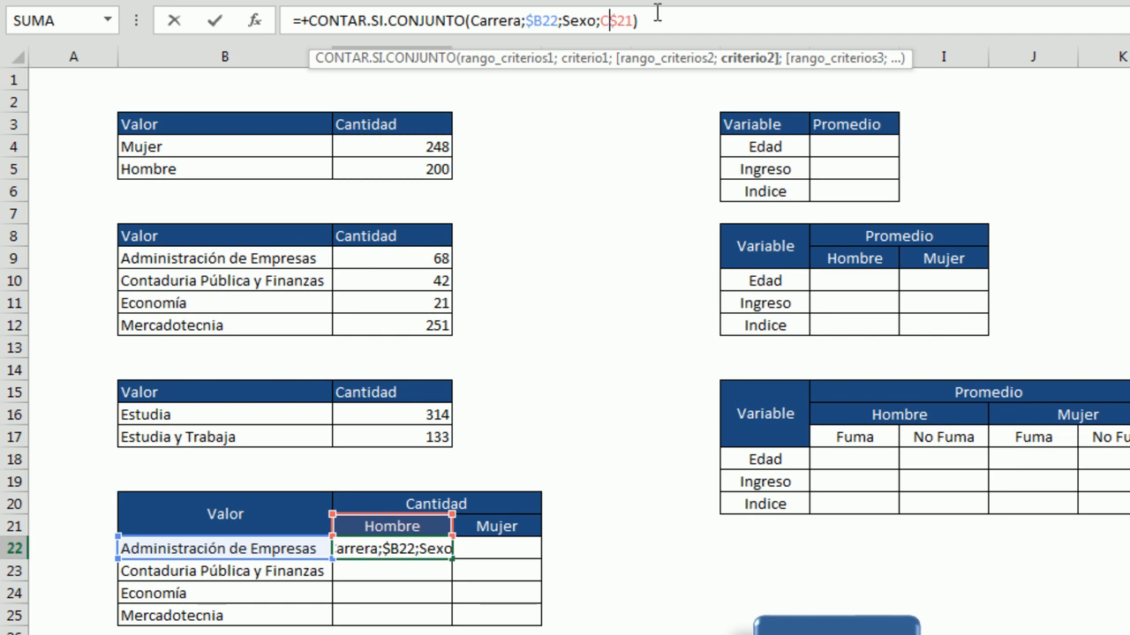
{"action": "left_click", "coordinate": [555, 21]}
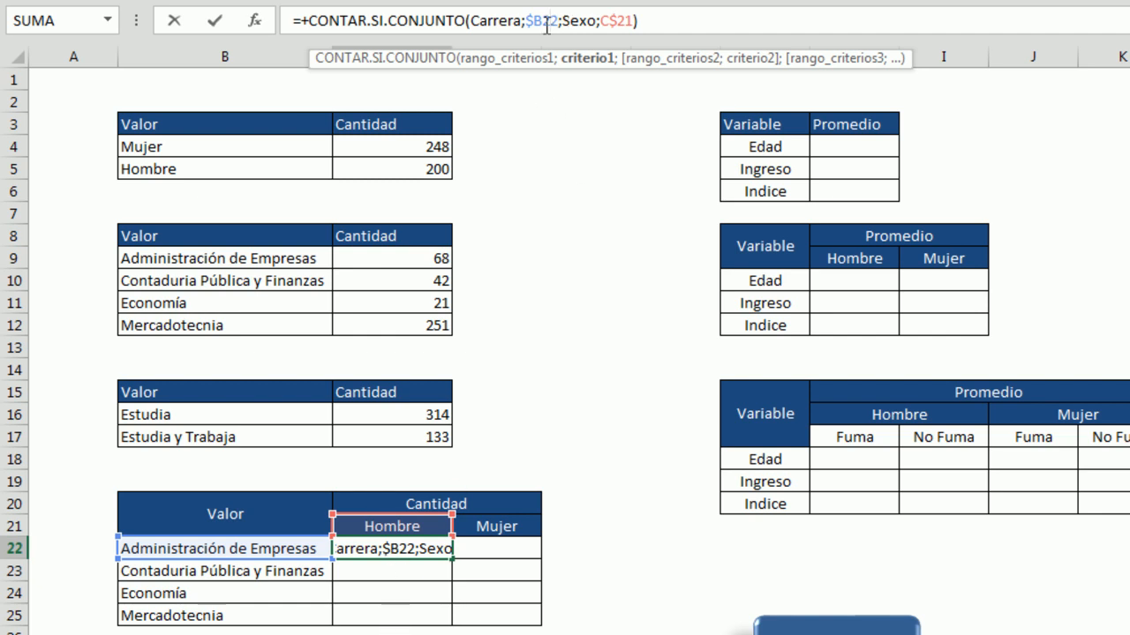
{"action": "left_click", "coordinate": [676, 15]}
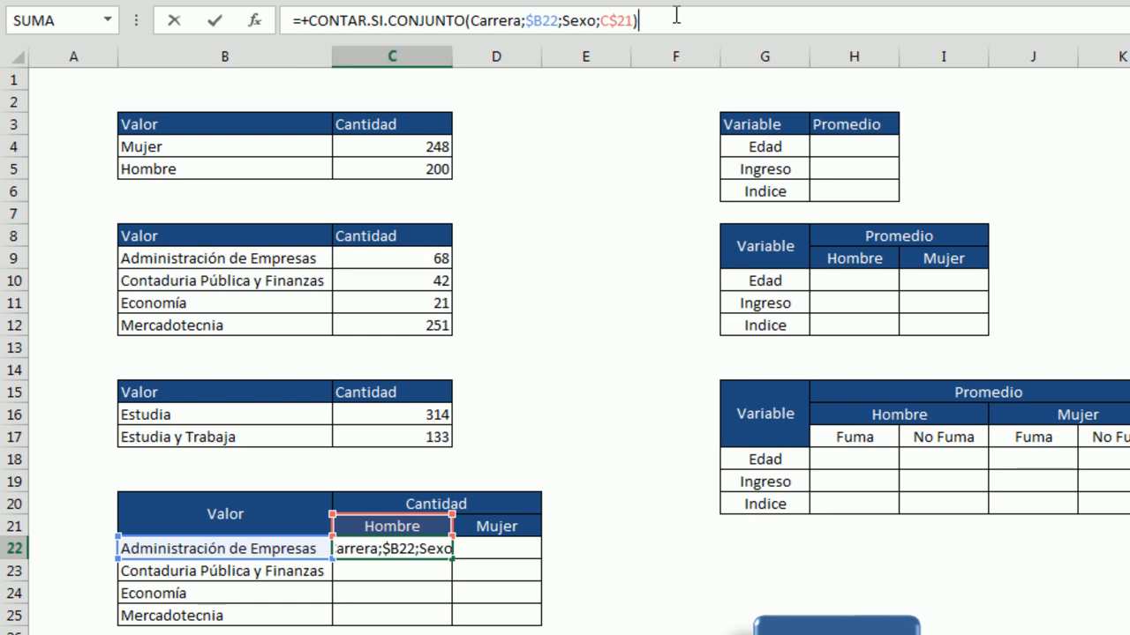
{"action": "key", "text": "Return"}
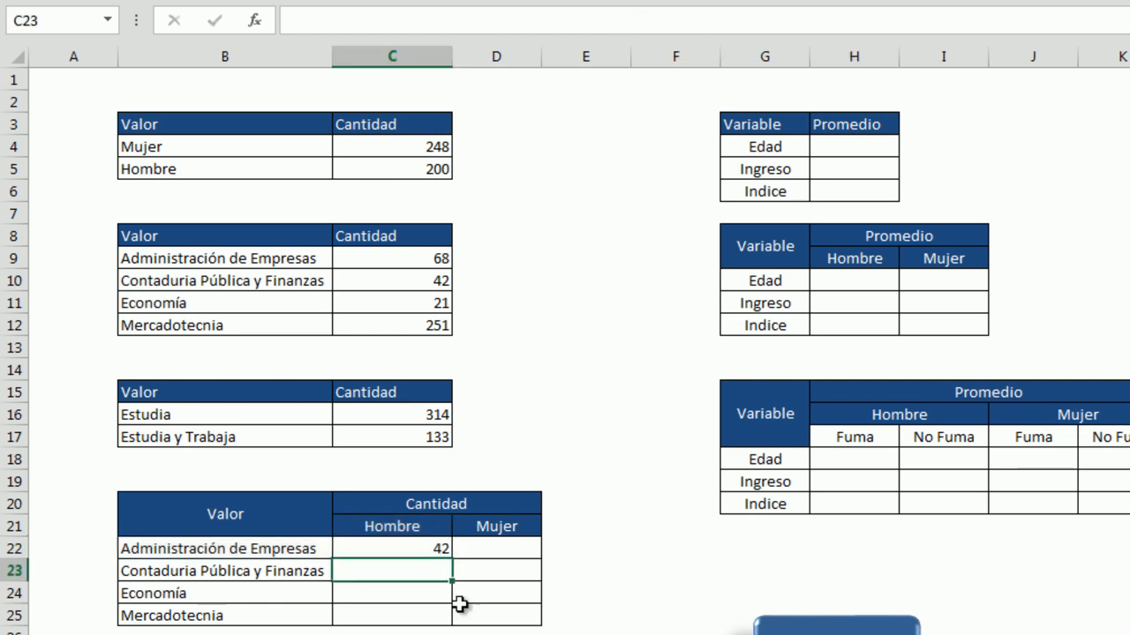
Copy the C22 formula across the Hombre and Mujer cells of all four careers through D25, and check the references in C23 and D23
{"action": "left_click", "coordinate": [438, 546]}
{"action": "left_click_drag", "start_coordinate": [453, 560], "coordinate": [535, 627]}
{"action": "left_click", "coordinate": [618, 572]}
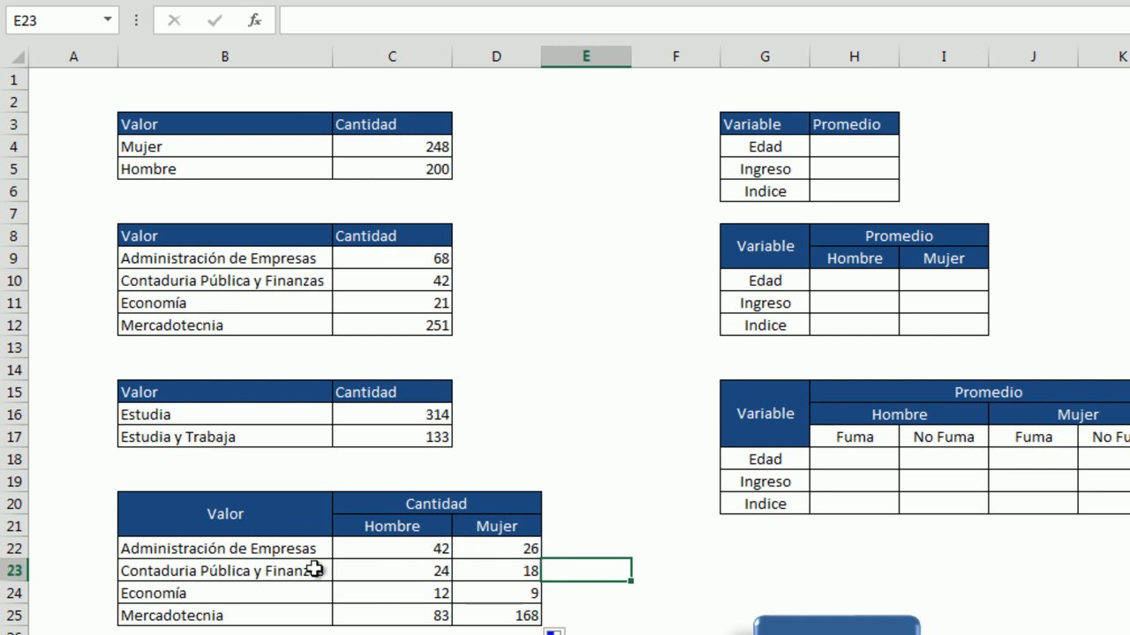
{"action": "left_click", "coordinate": [424, 572]}
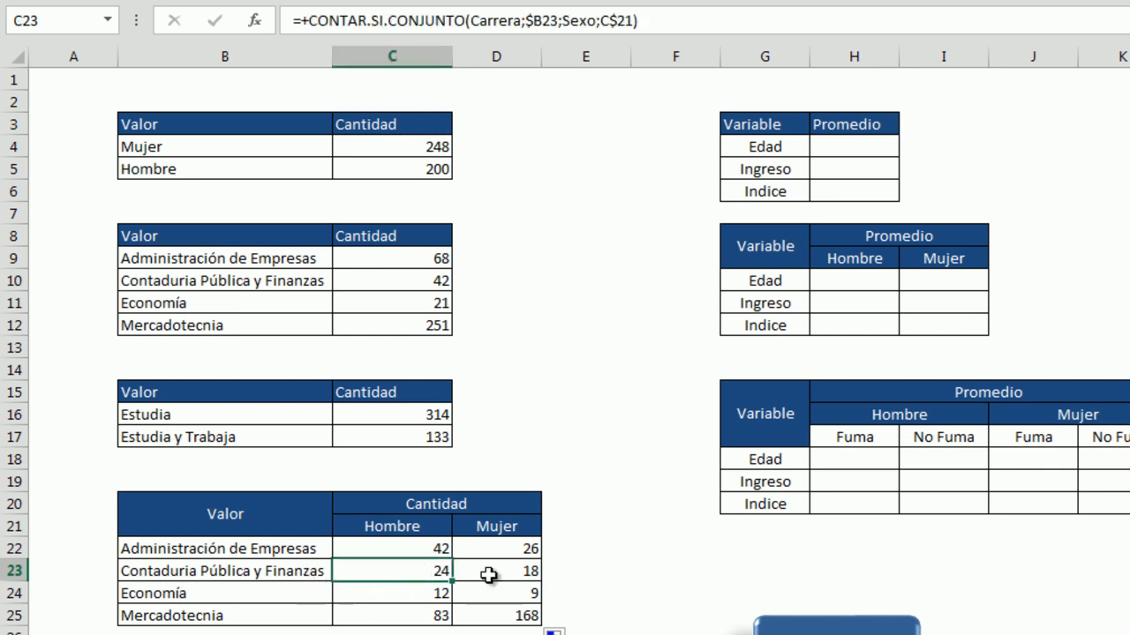
{"action": "left_click", "coordinate": [534, 572]}
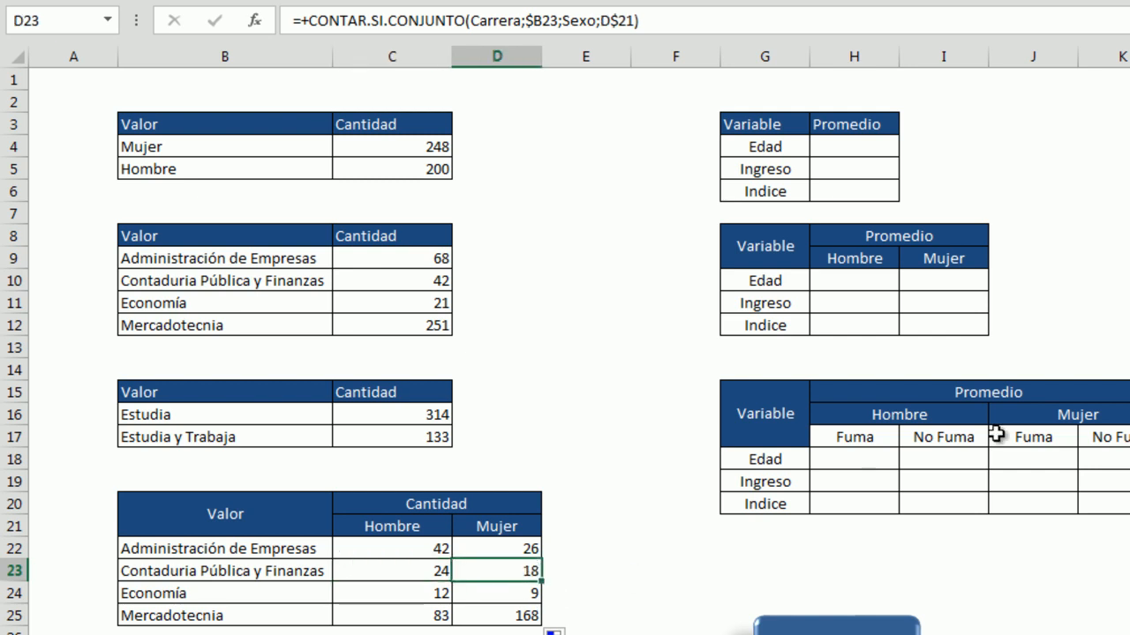
Start a PROMEDIO formula in H4, the Promedio cell of the Edad row in the first Variable table
{"action": "left_click", "coordinate": [868, 154]}
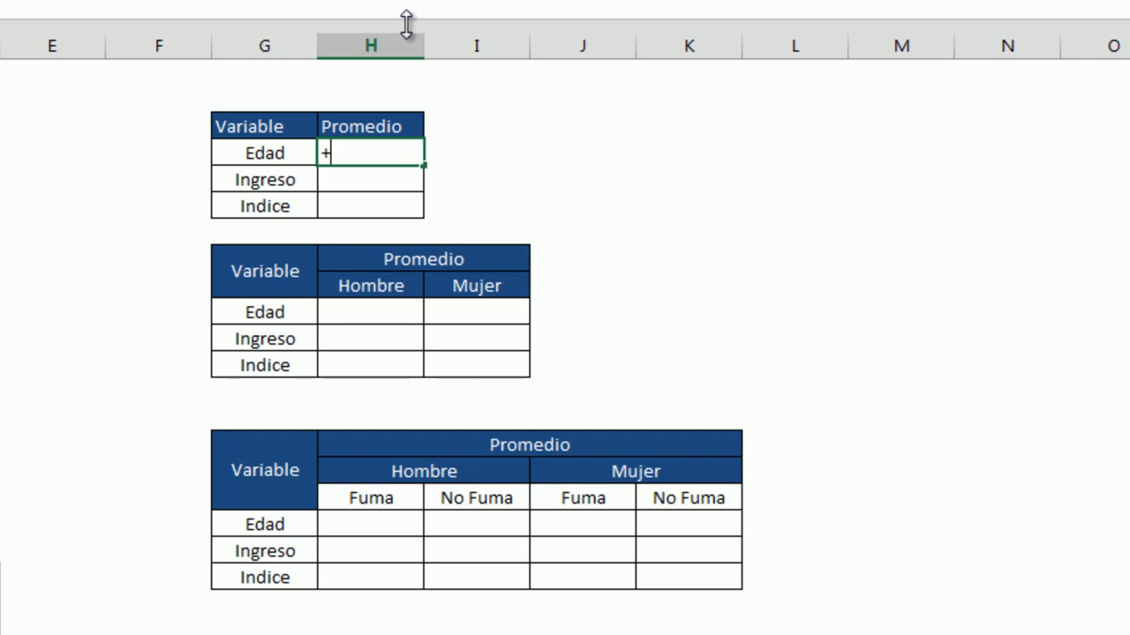
{"action": "type", "text": "promedio"}
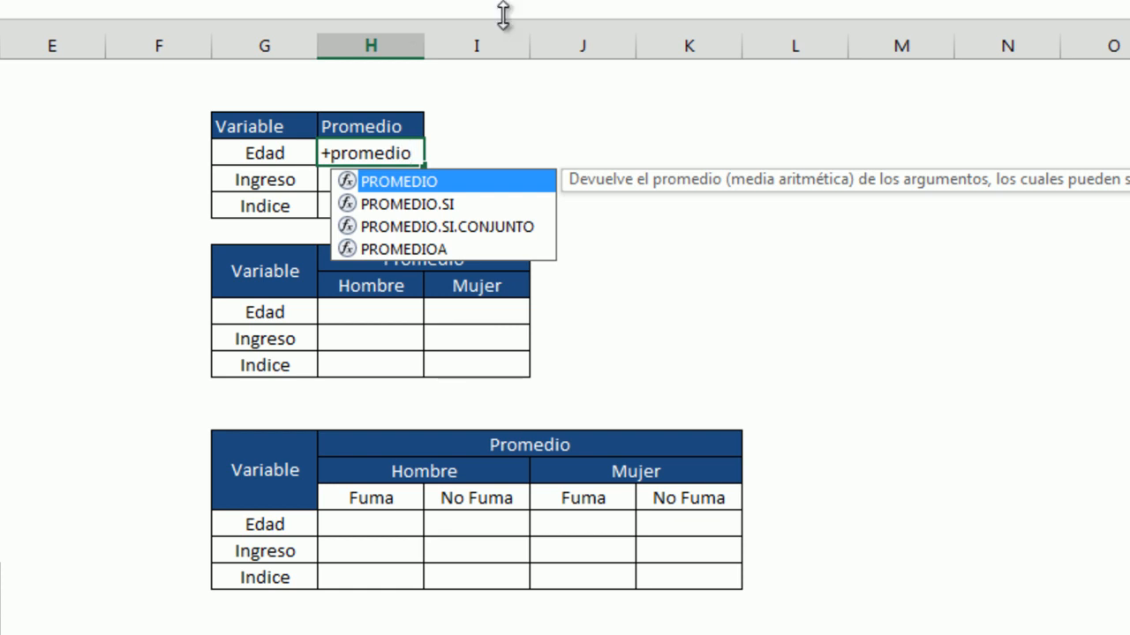
{"action": "double_click", "coordinate": [355, 182]}
{"action": "left_click", "coordinate": [351, 181]}
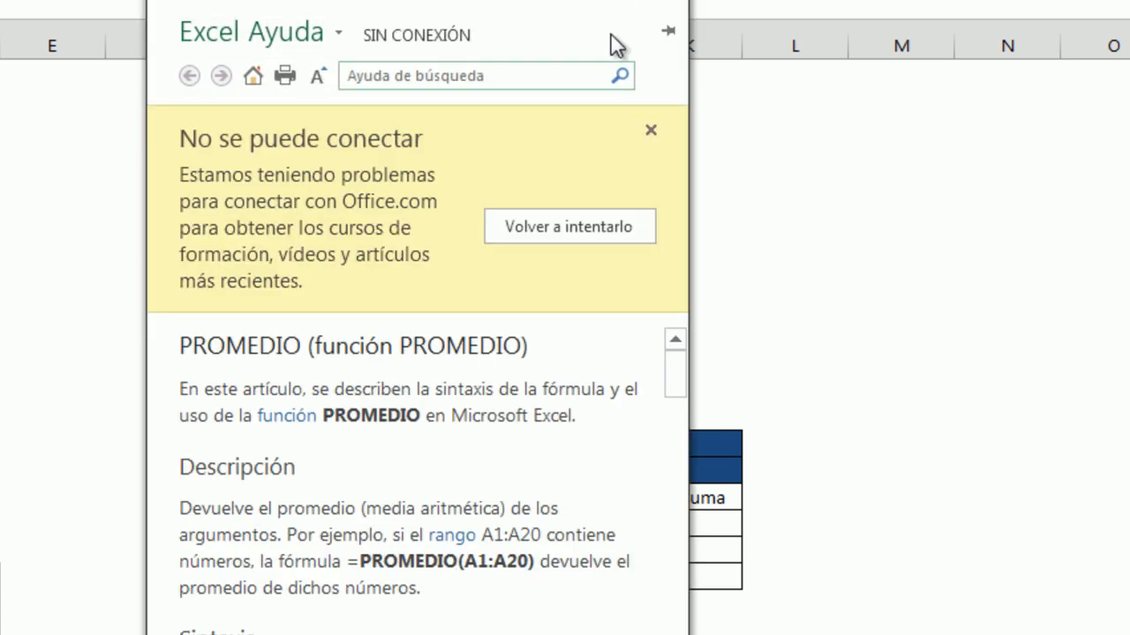
{"action": "left_click", "coordinate": [671, 9]}
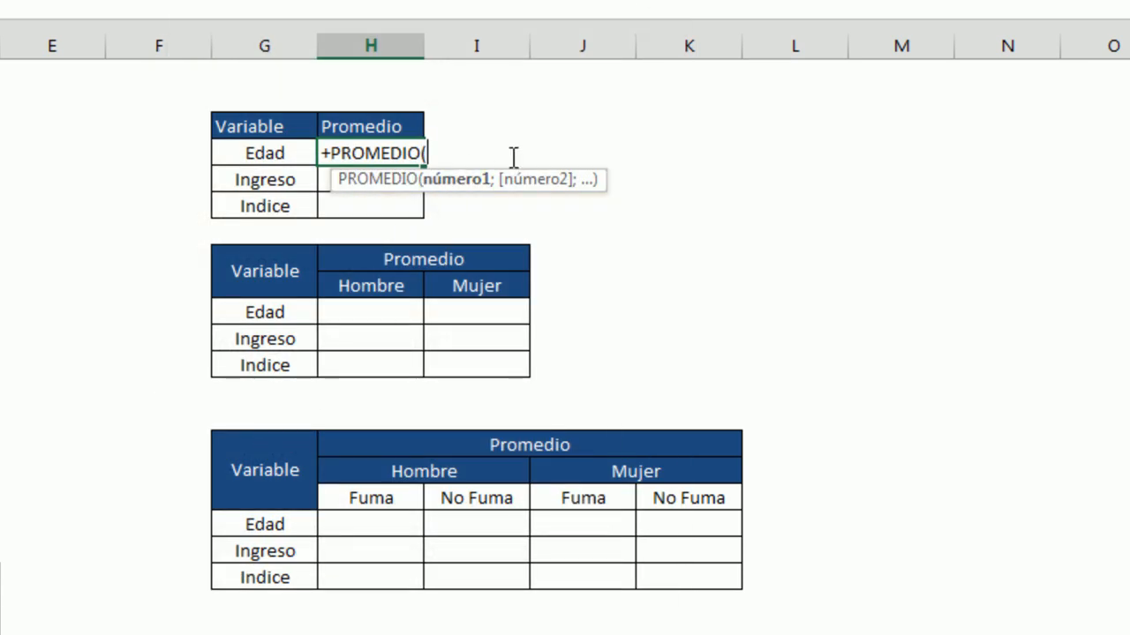
{"action": "type", "text": "ed"}
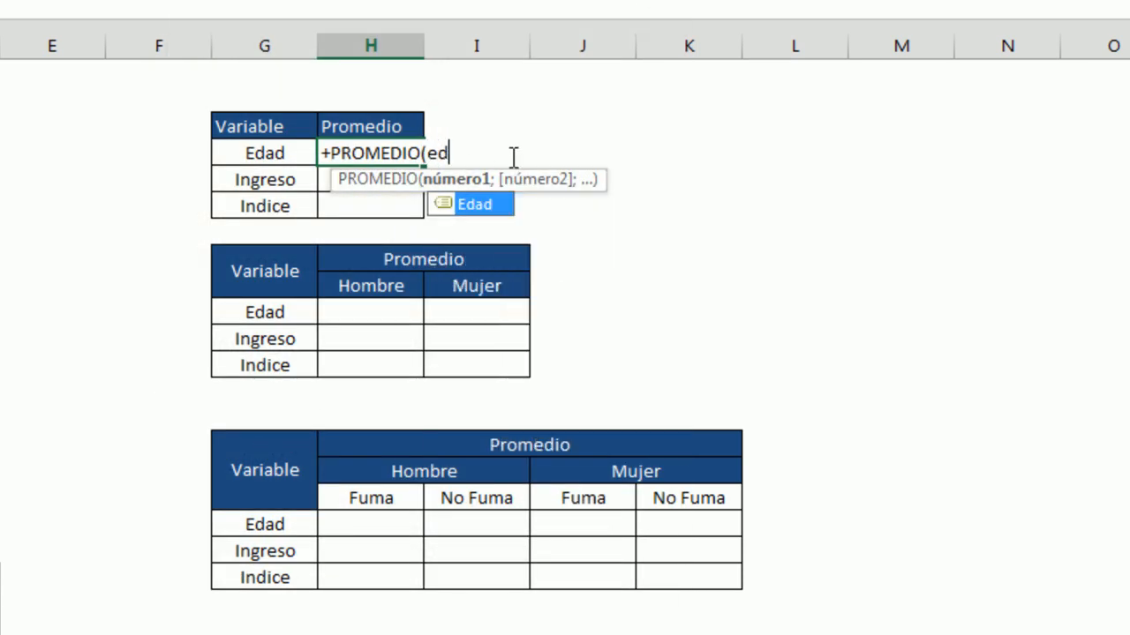
{"action": "left_click", "coordinate": [280, 154]}
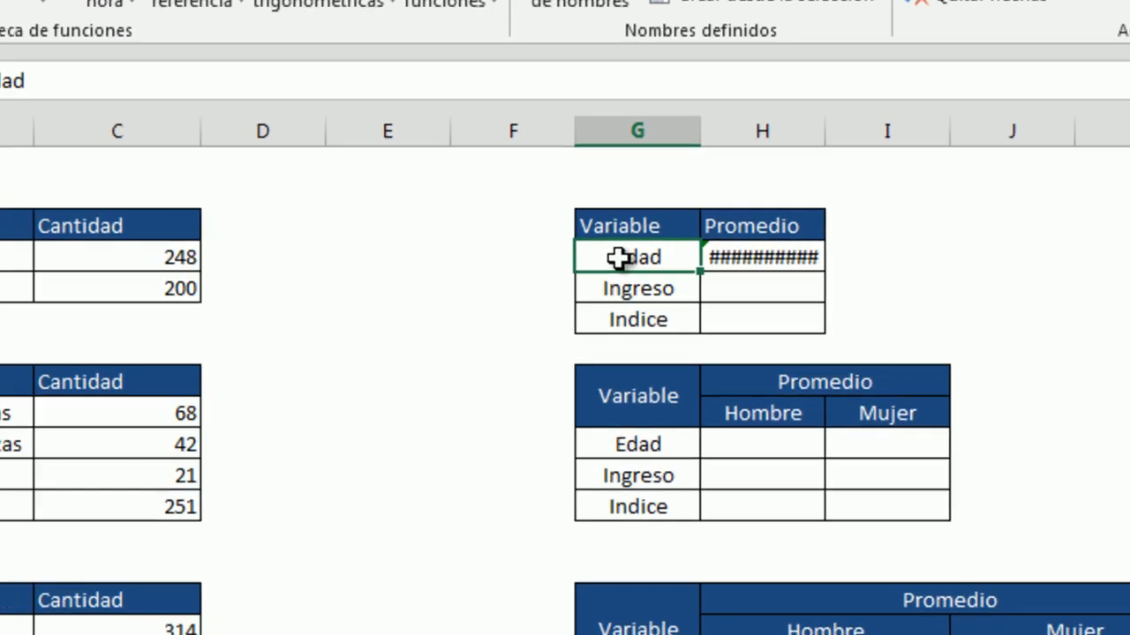
{"action": "left_click", "coordinate": [381, 154]}
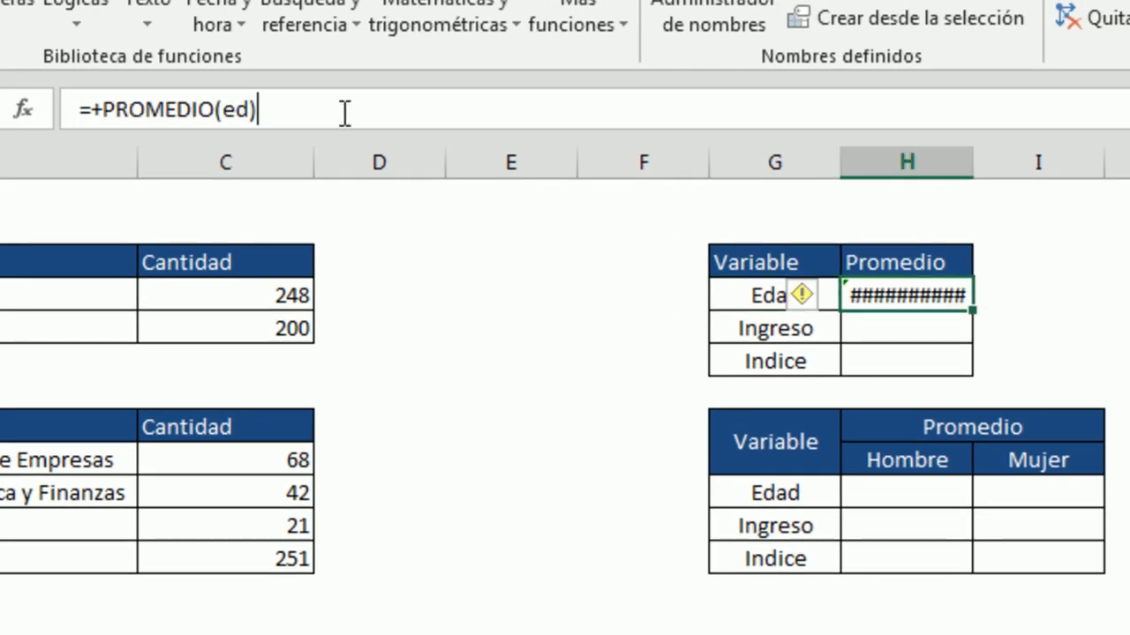
{"action": "left_click", "coordinate": [345, 113]}
{"action": "key", "text": "BackSpace"}
{"action": "key", "text": "BackSpace"}
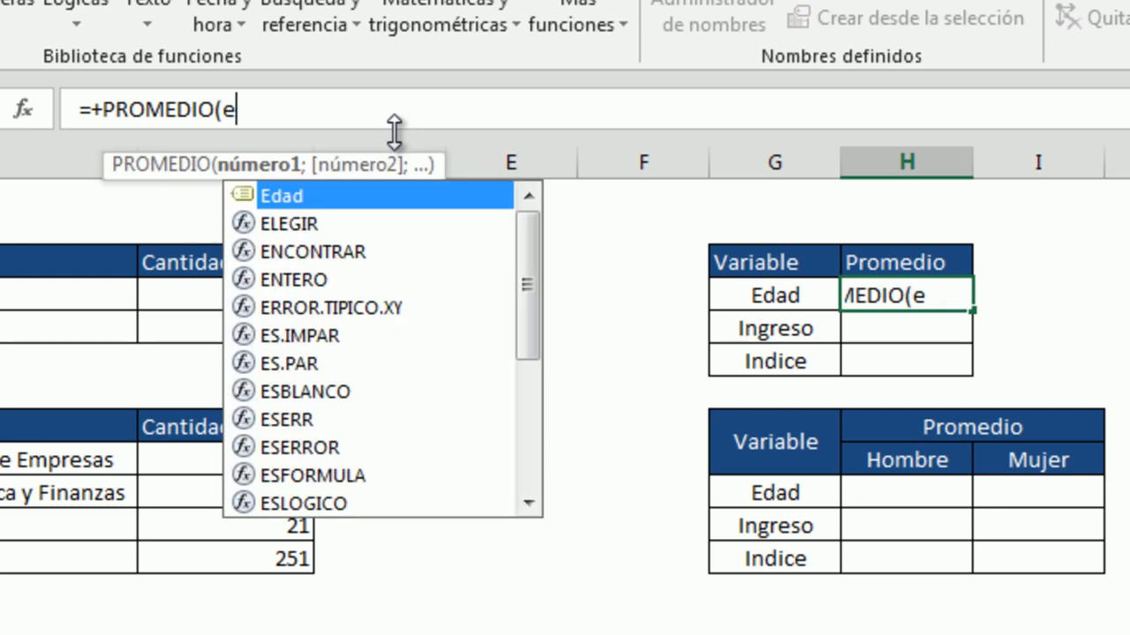
{"action": "key", "text": "BackSpace"}
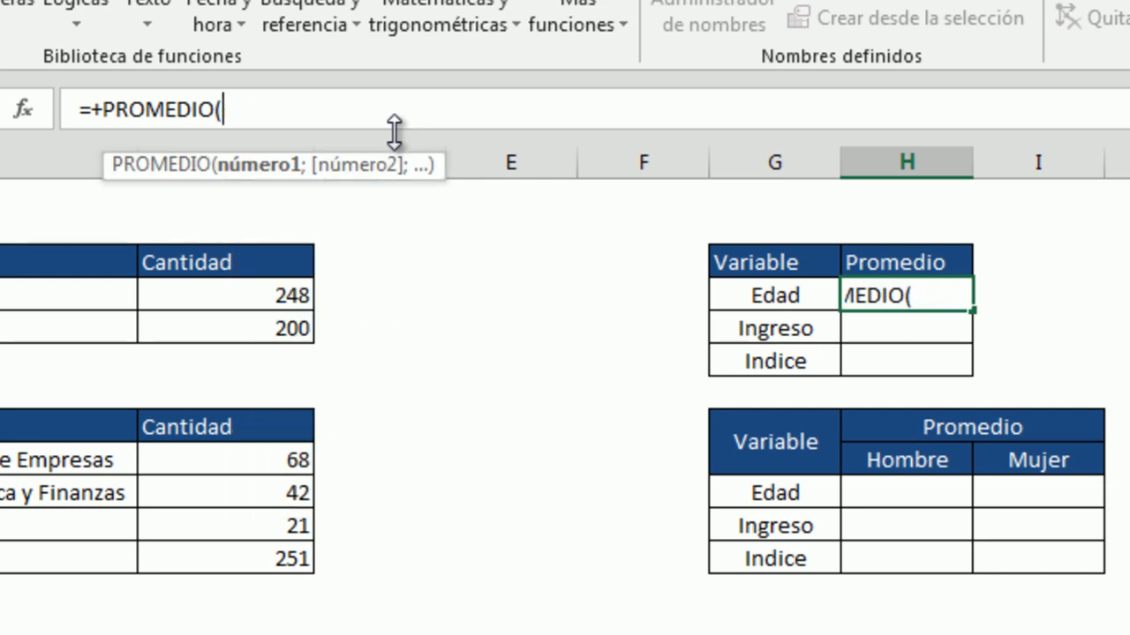
Try cell G4 as the argument of the H4 PROMEDIO formula, and remove the reference
{"action": "left_click", "coordinate": [784, 297]}
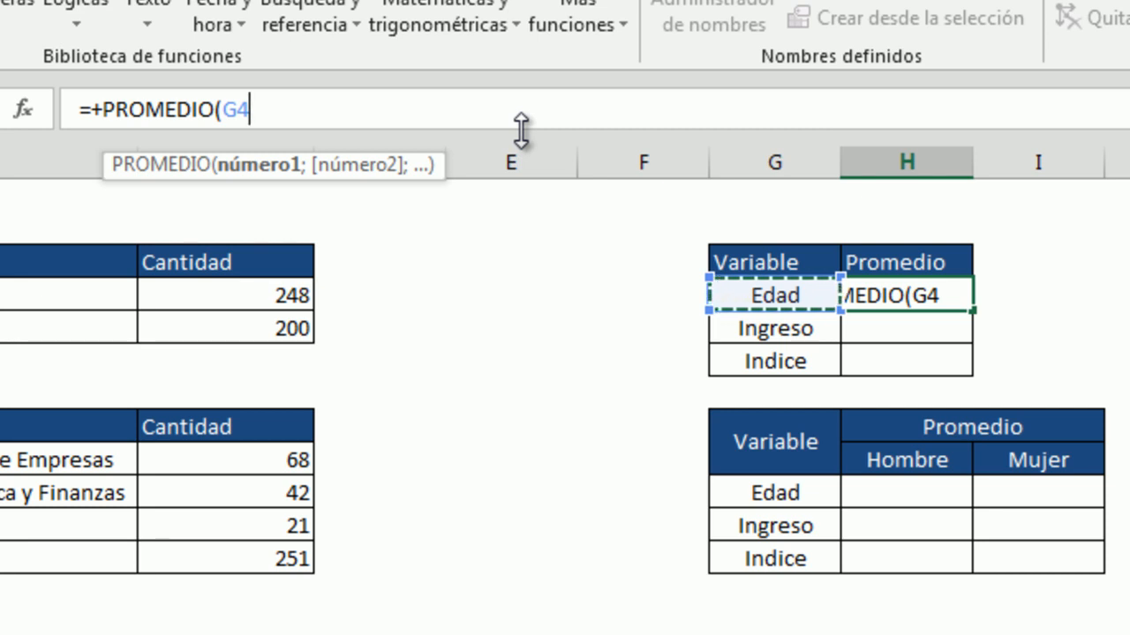
{"action": "key", "text": "BackSpace"}
{"action": "key", "text": "BackSpace"}
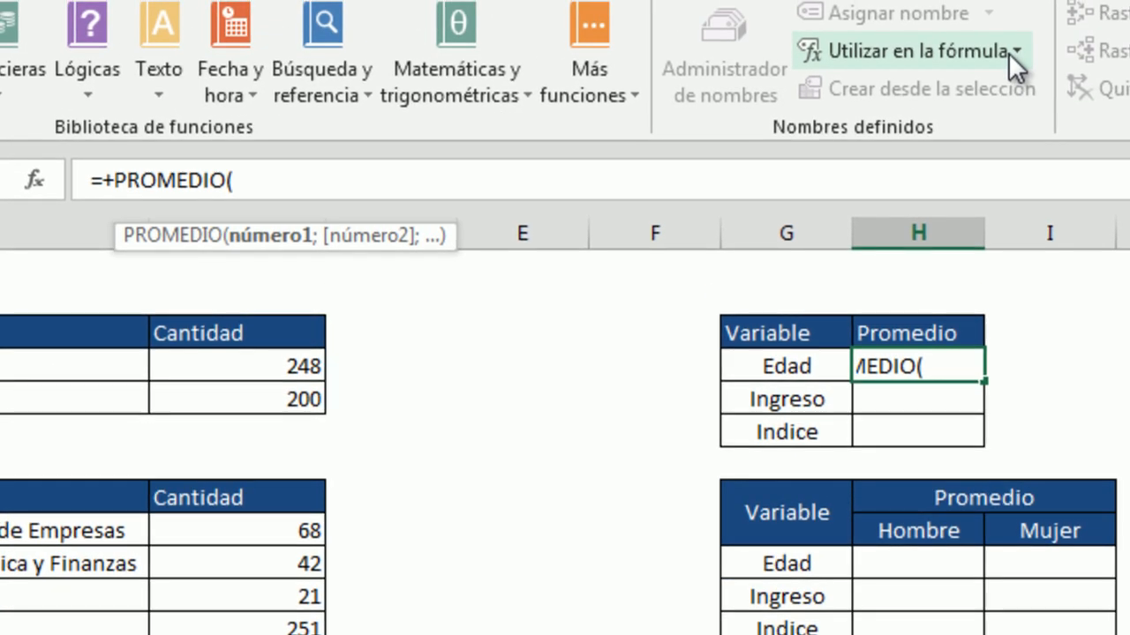
Complete the H4 formula with the defined name Edad as the range to average, accept it and check it
{"action": "left_click", "coordinate": [1008, 52]}
{"action": "left_click", "coordinate": [982, 50]}
{"action": "left_click", "coordinate": [989, 46]}
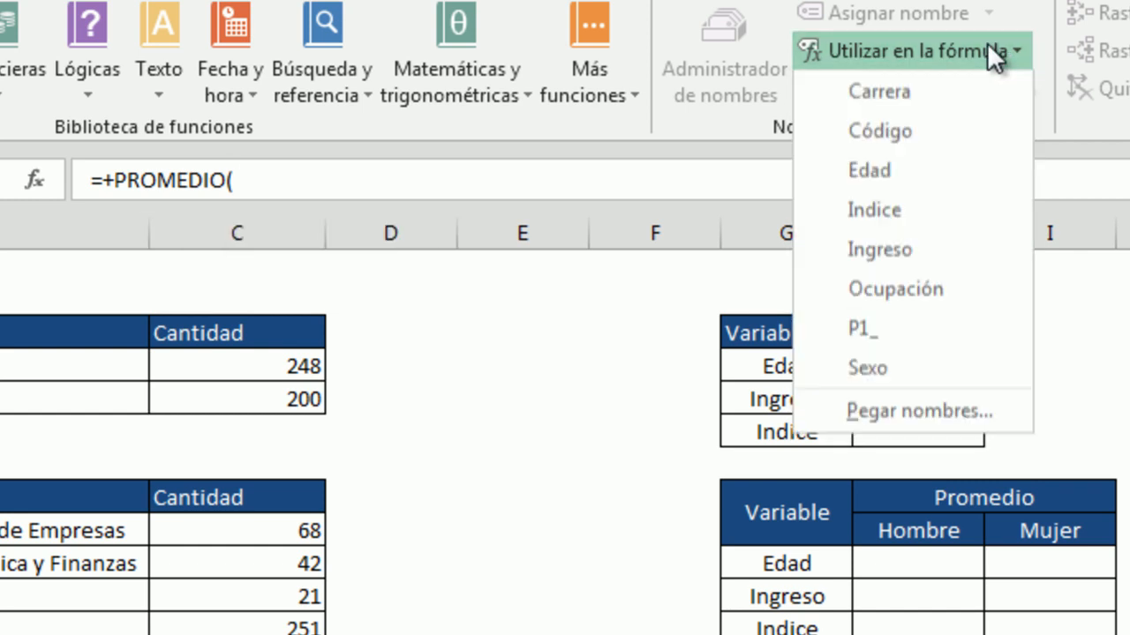
{"action": "left_click", "coordinate": [896, 174]}
{"action": "key", "text": "Return"}
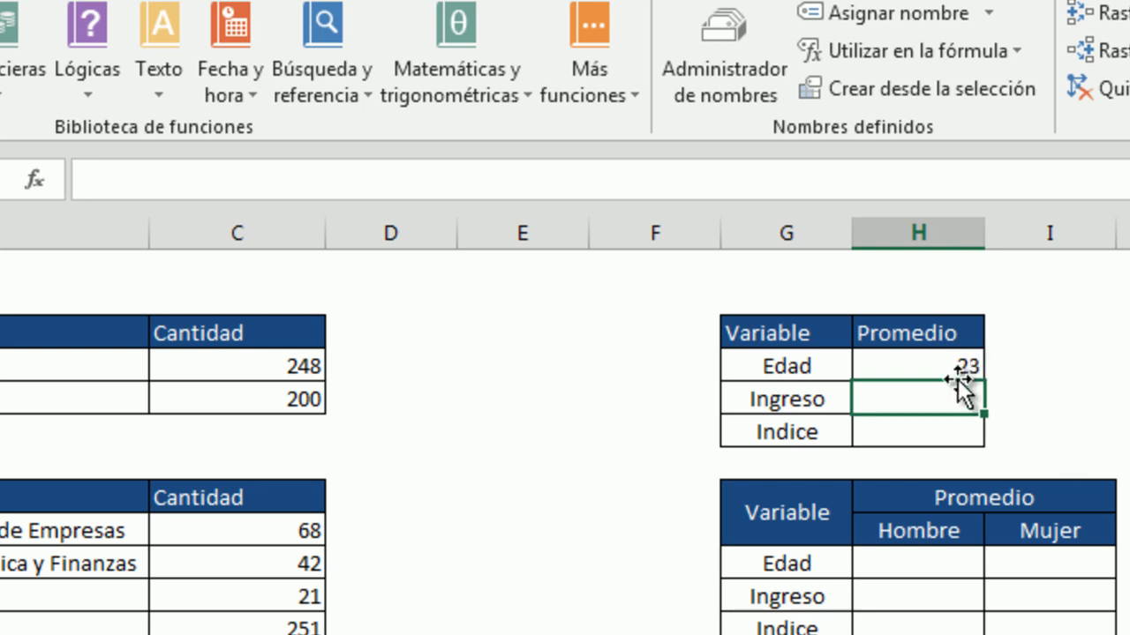
{"action": "left_click", "coordinate": [962, 368]}
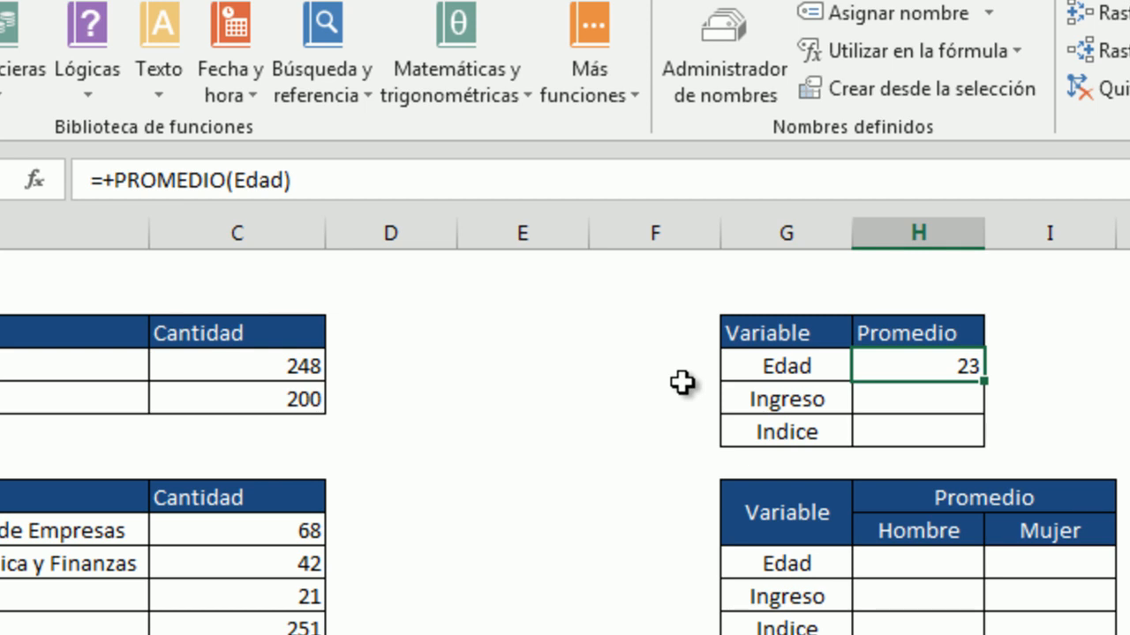
Start a PROMEDIO.SI formula in H10, the Edad cell under Hombre, with the defined name Sexo as its range
{"action": "left_click", "coordinate": [938, 562]}
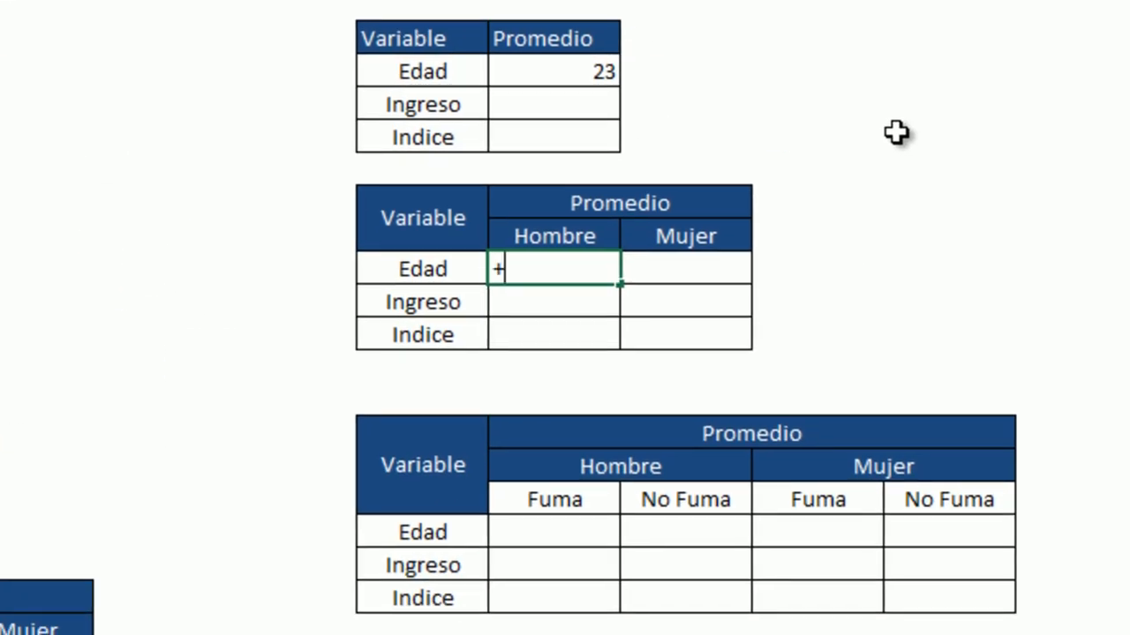
{"action": "type", "text": "+promedio"}
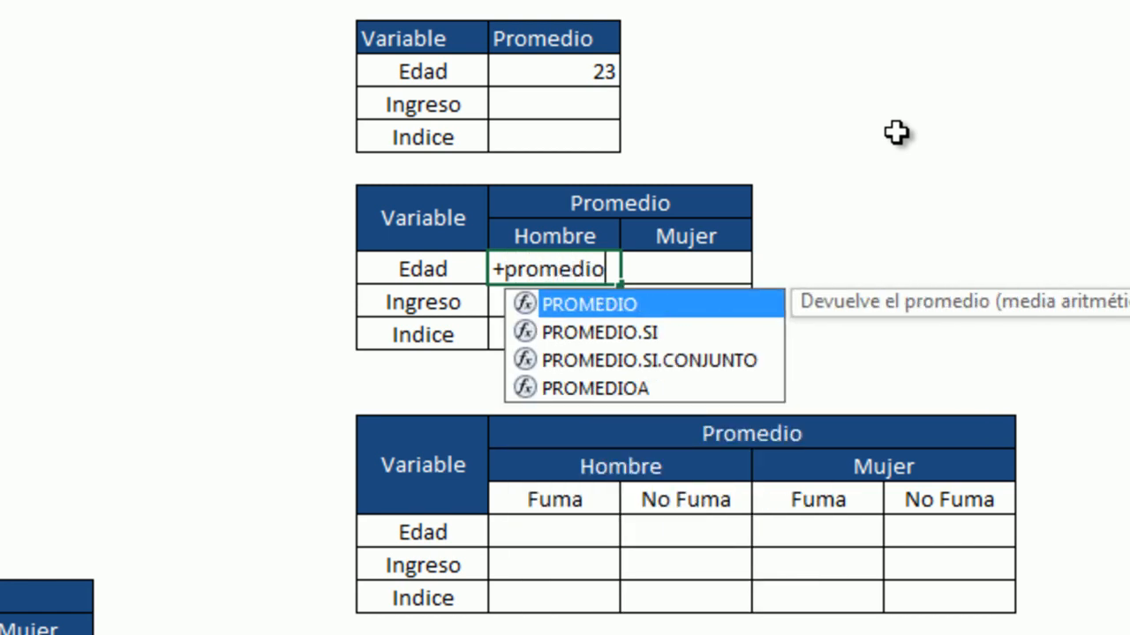
{"action": "double_click", "coordinate": [530, 331]}
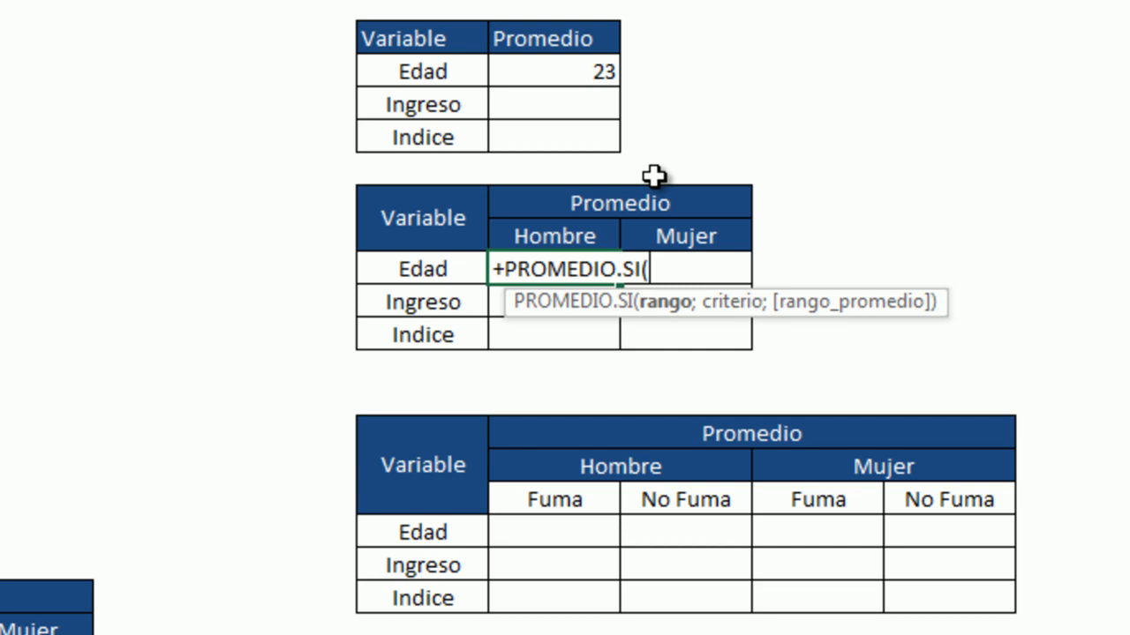
{"action": "type", "text": "sex"}
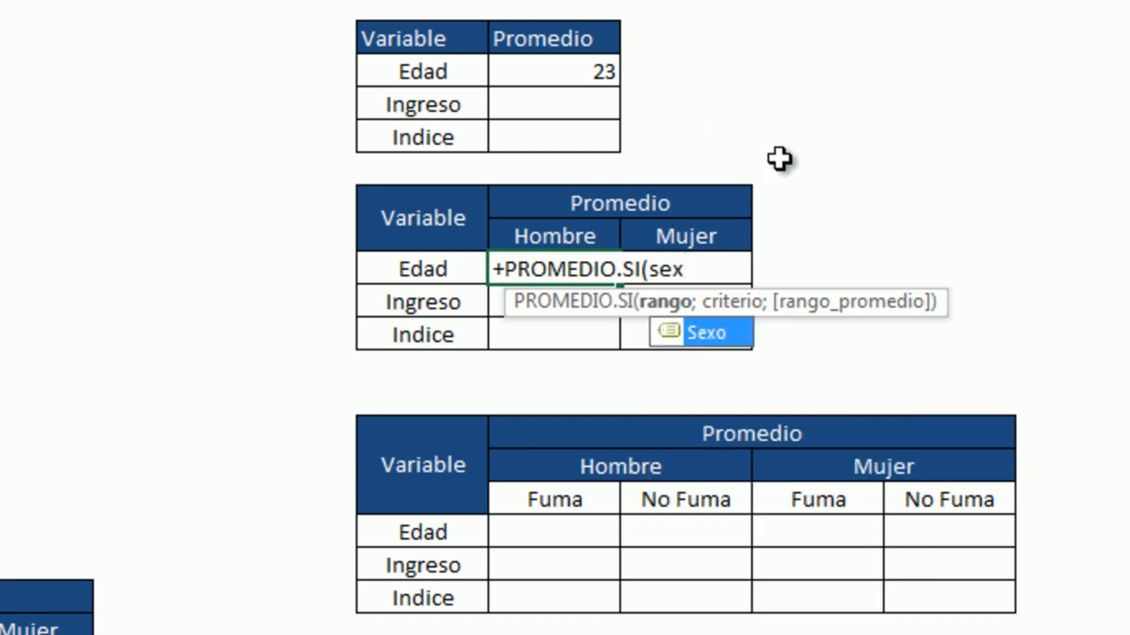
{"action": "double_click", "coordinate": [720, 336]}
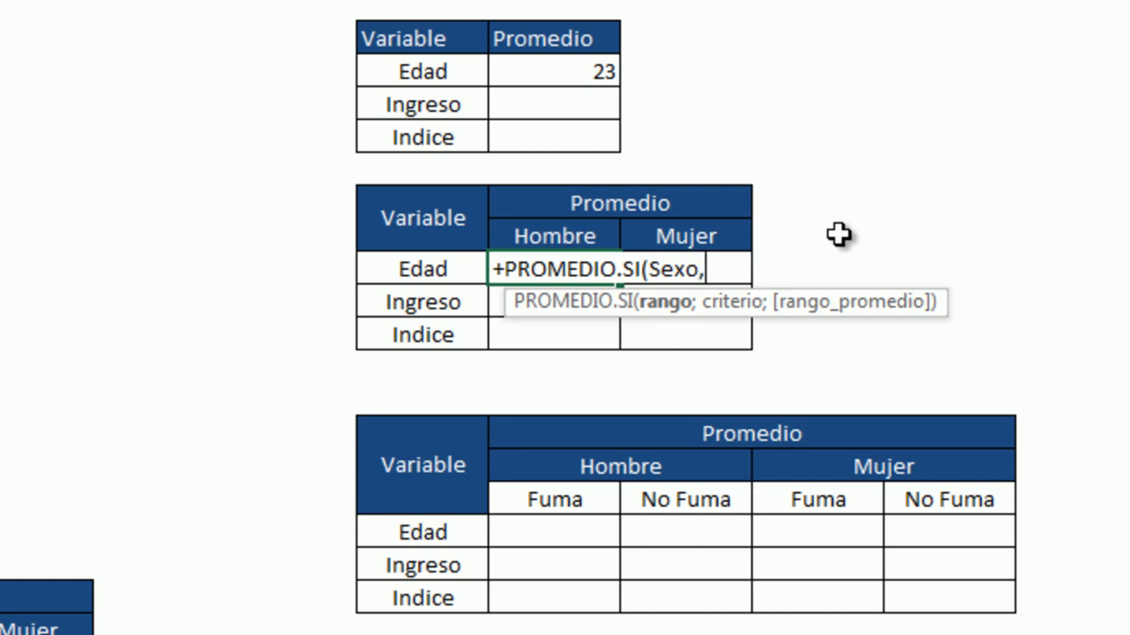
{"action": "type", "text": ","}
{"action": "left_click", "coordinate": [635, 234]}
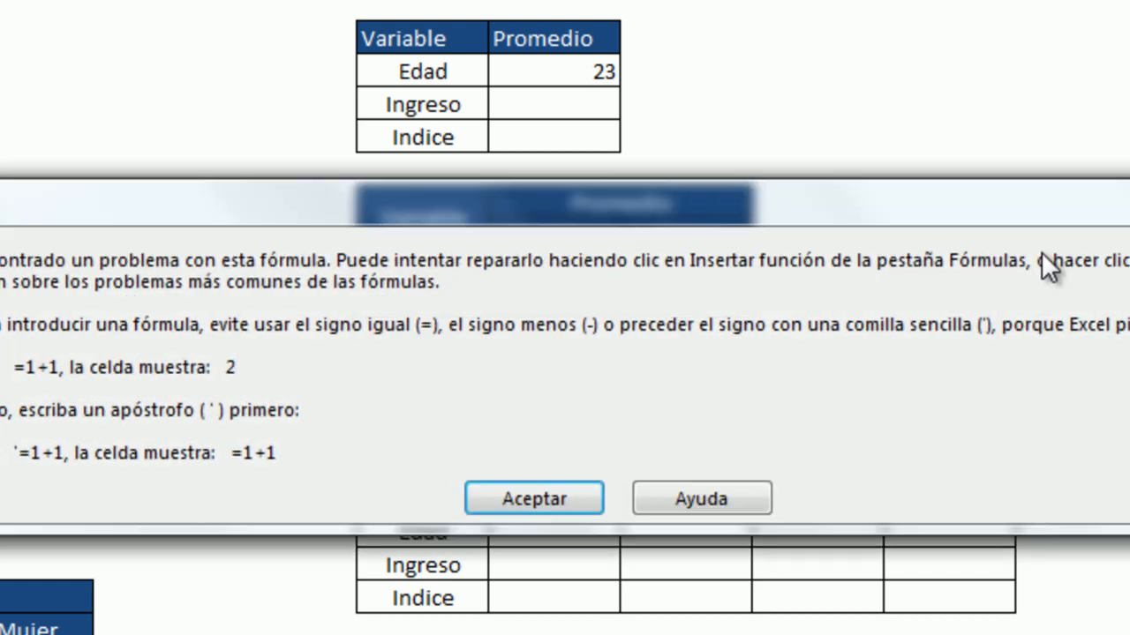
{"action": "left_click", "coordinate": [541, 496]}
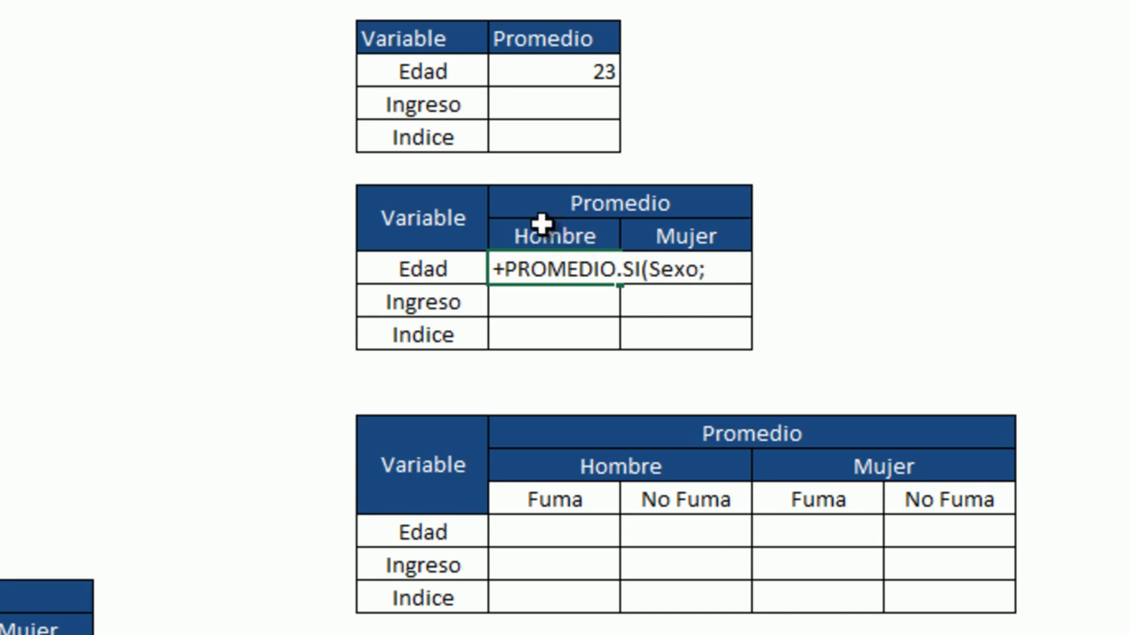
Complete the H10 formula with H9 as the criterion and the defined name Edad as the average range
{"action": "left_click", "coordinate": [568, 245]}
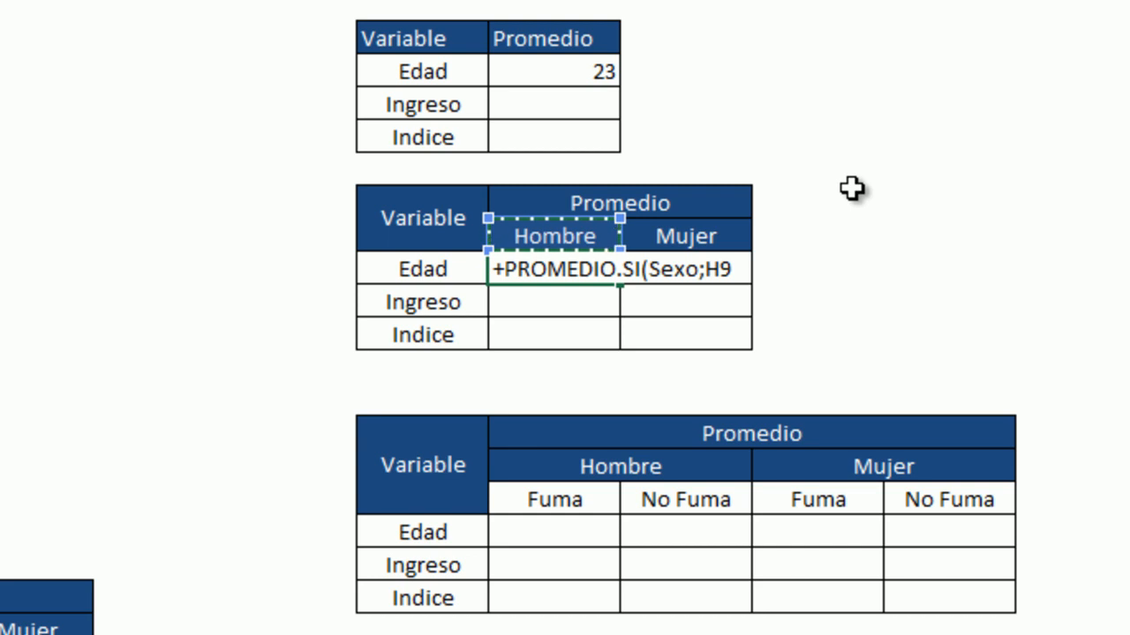
{"action": "type", "text": ";"}
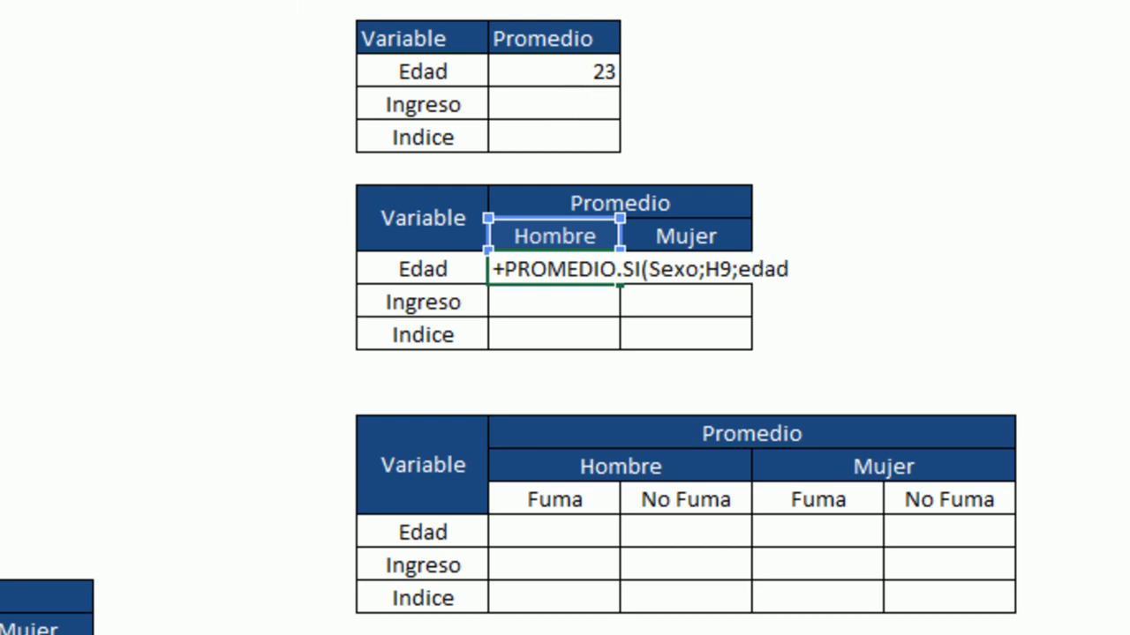
{"action": "type", "text": "edad"}
{"action": "key", "text": "Return"}
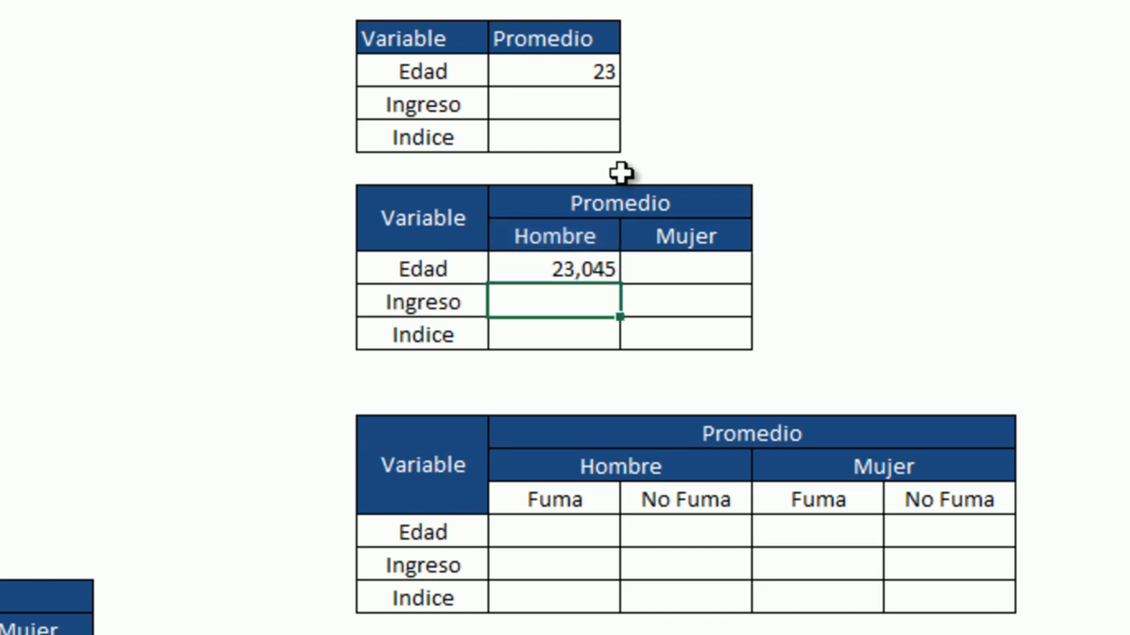
Copy the H10 formula to the Mujer cell I10, and compare the criterion references of both cells
{"action": "left_click", "coordinate": [580, 270]}
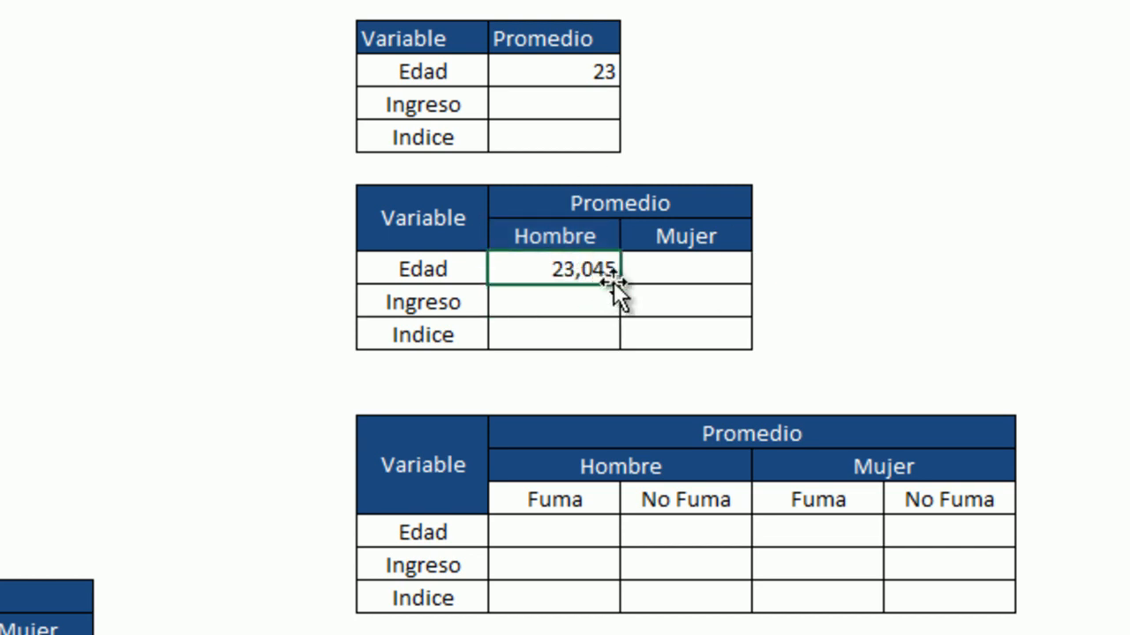
{"action": "left_click_drag", "start_coordinate": [622, 283], "coordinate": [706, 283]}
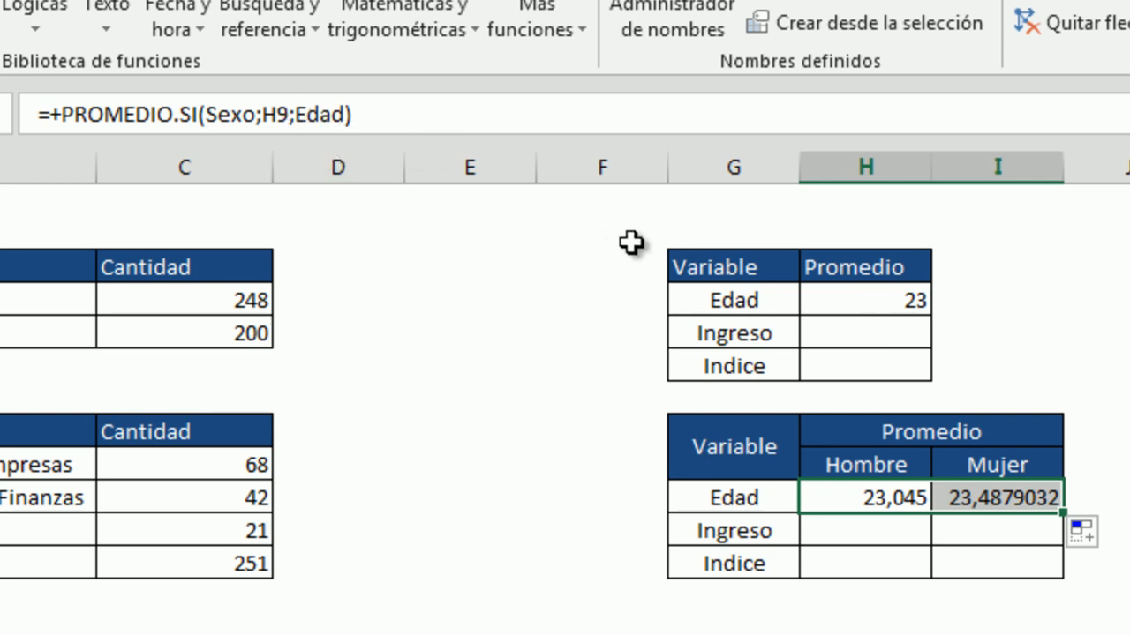
{"action": "left_click", "coordinate": [887, 500]}
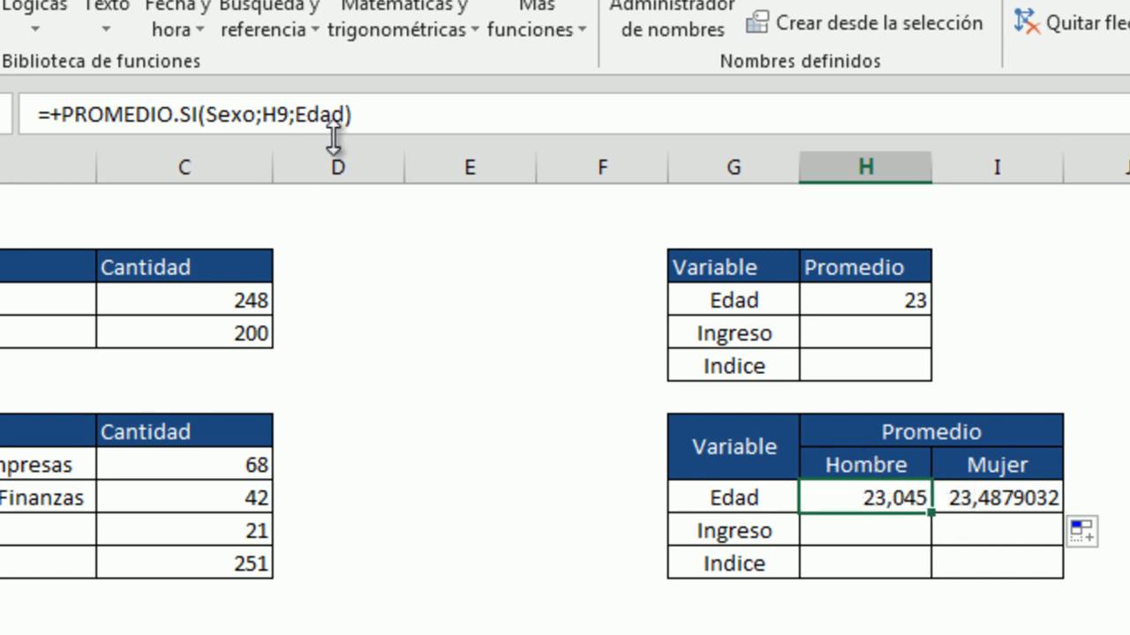
{"action": "left_click", "coordinate": [997, 496]}
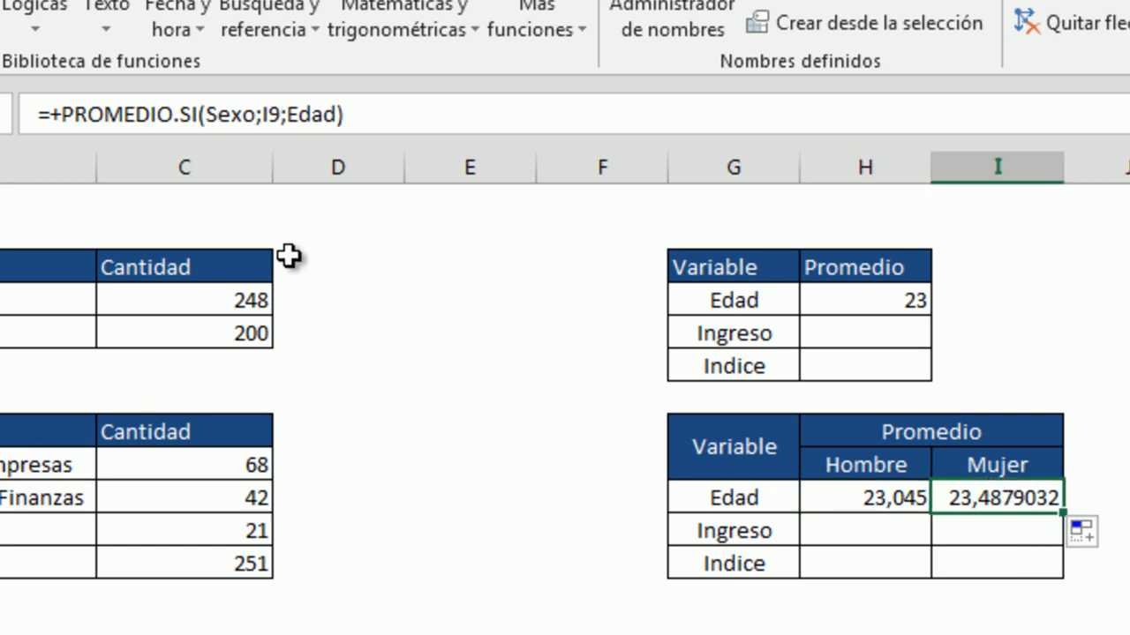
{"action": "left_click", "coordinate": [852, 496]}
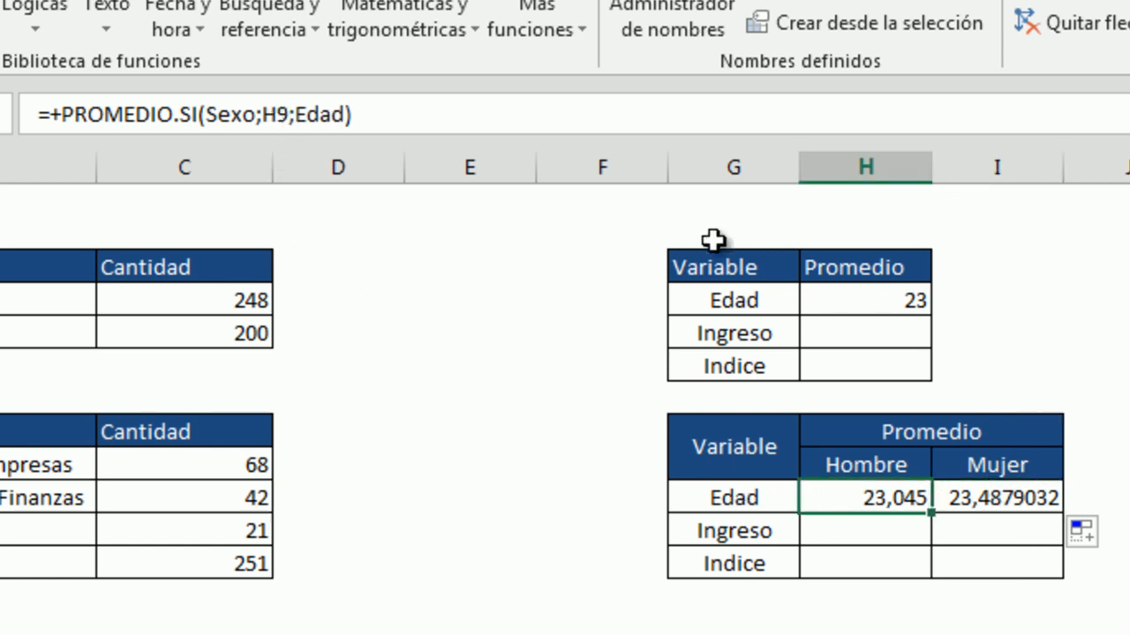
{"action": "key", "text": "Right"}
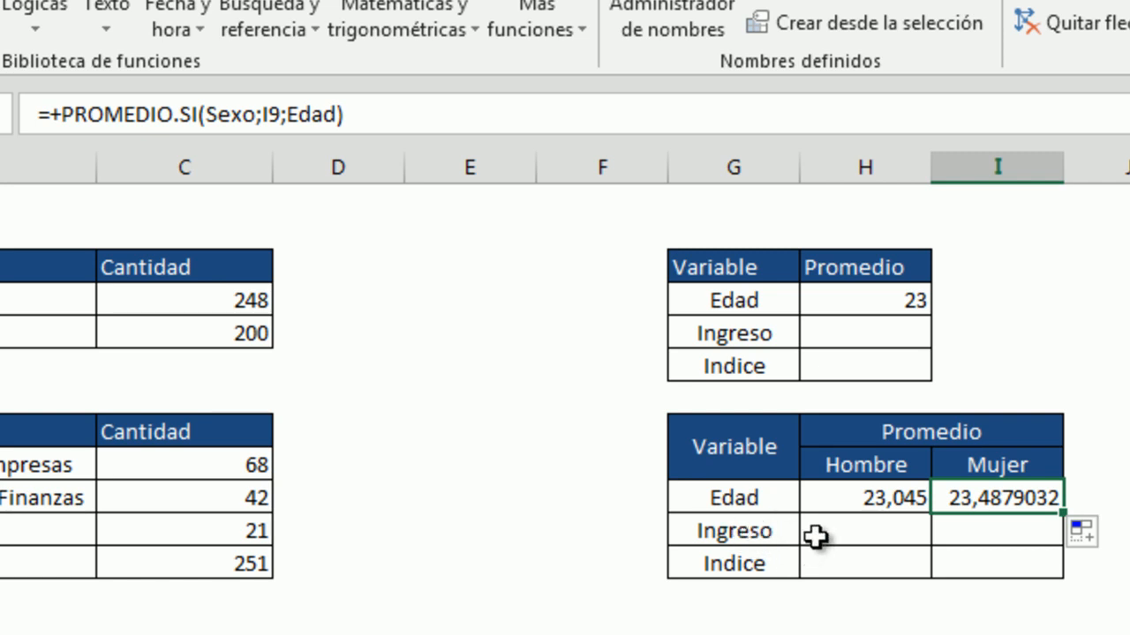
Try copying the H10 formula down to the Ingreso cell H11, and undo the copy
{"action": "left_click", "coordinate": [880, 504]}
{"action": "left_click_drag", "start_coordinate": [909, 563], "coordinate": [1121, 626]}
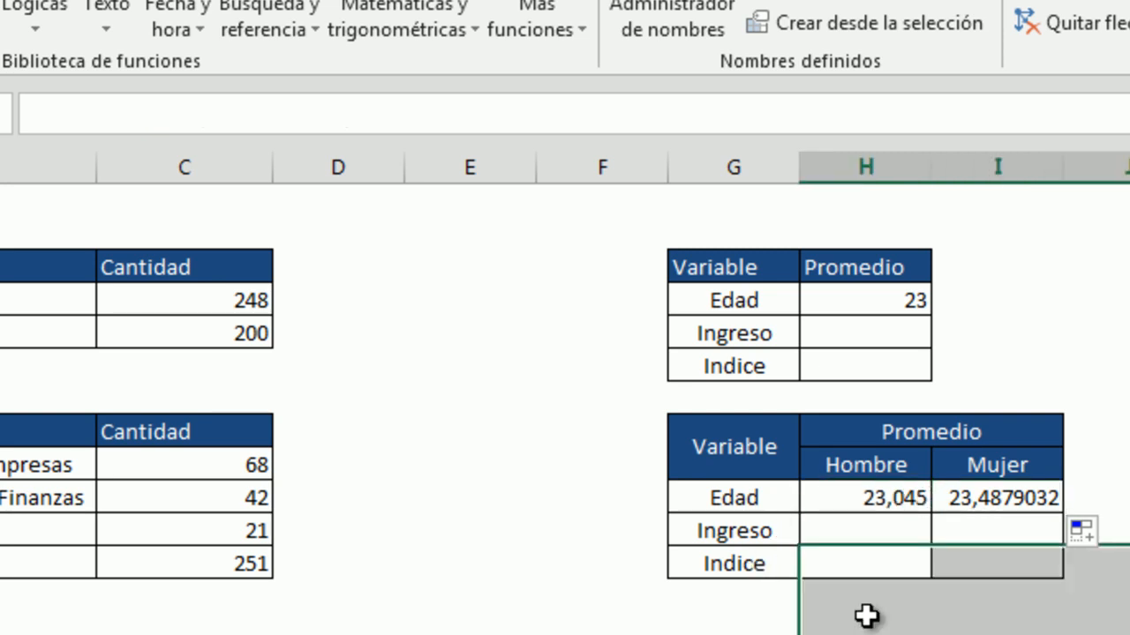
{"action": "left_click", "coordinate": [1119, 464]}
{"action": "left_click", "coordinate": [895, 501]}
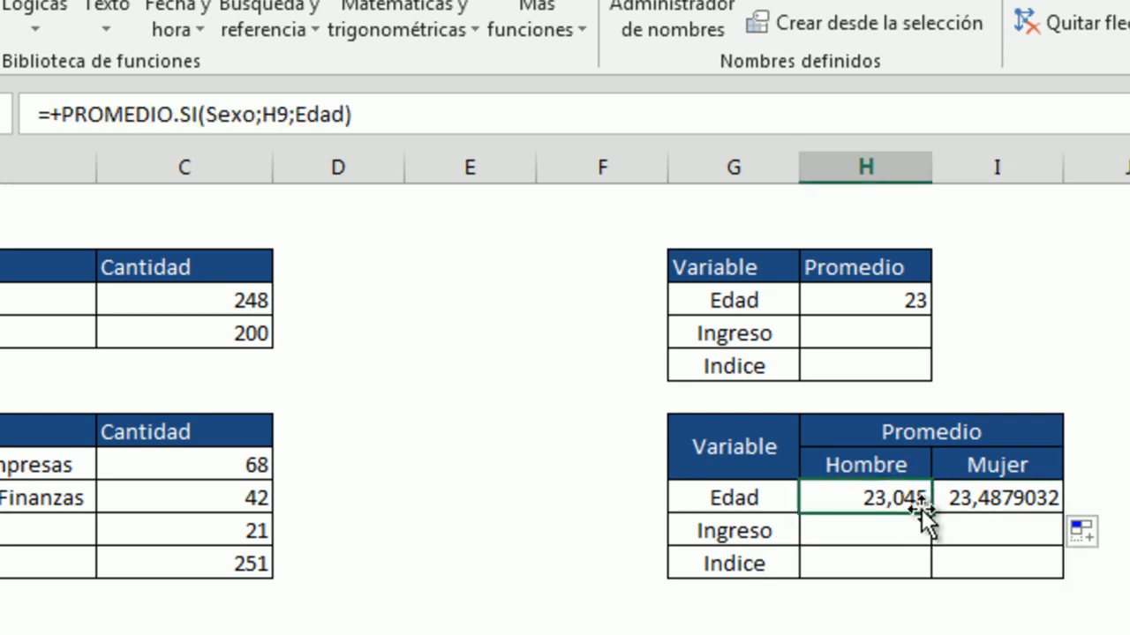
{"action": "left_click_drag", "start_coordinate": [930, 513], "coordinate": [929, 535]}
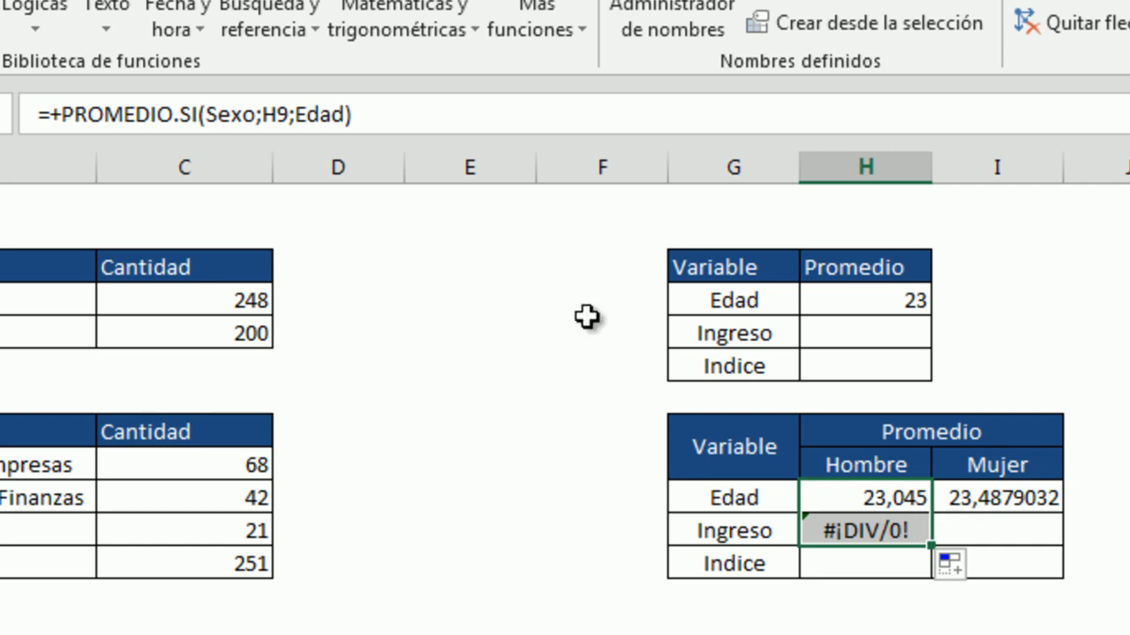
{"action": "key", "text": "ctrl+z"}
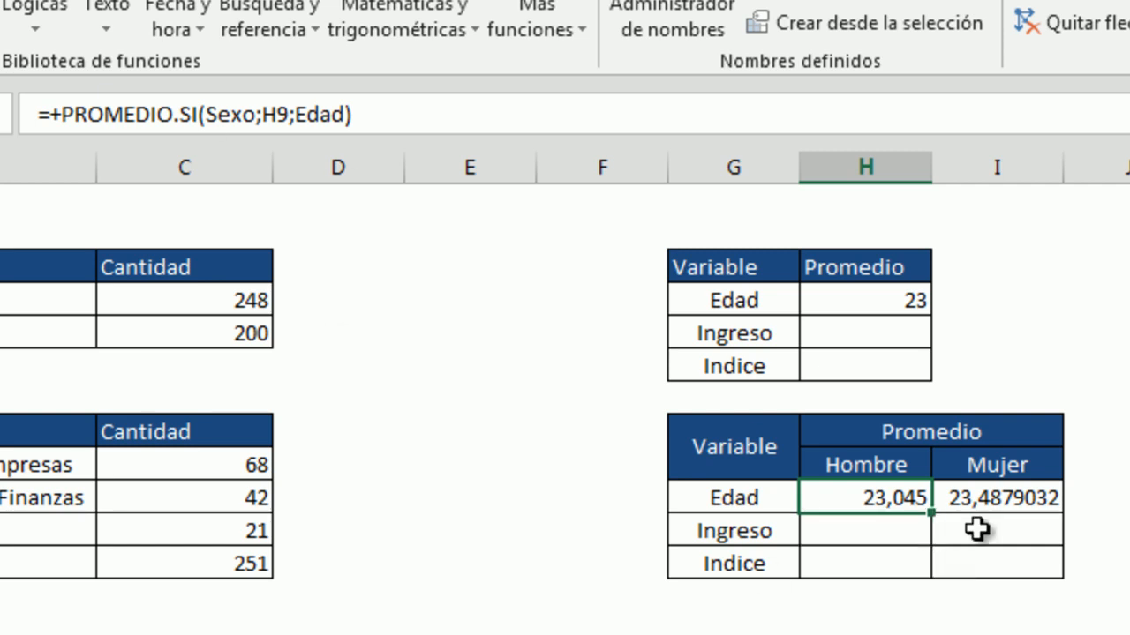
{"action": "left_click", "coordinate": [871, 466]}
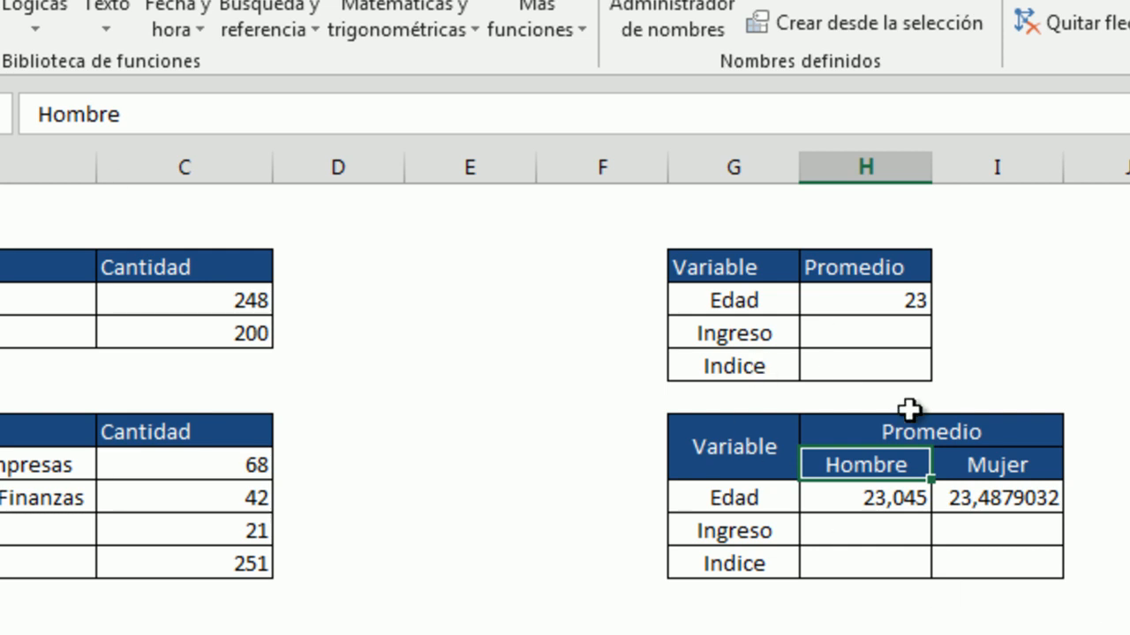
Clear the Ingreso and Indice labels in G11:G12 of the Promedio table by Hombre and Mujer
{"action": "left_click", "coordinate": [874, 499]}
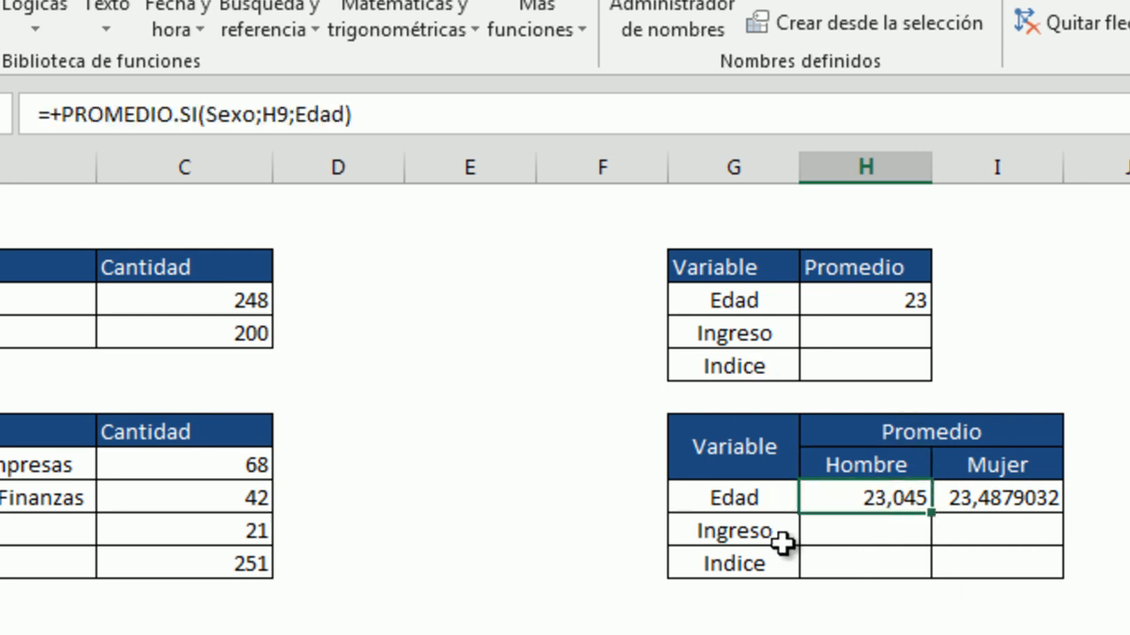
{"action": "left_click", "coordinate": [737, 533]}
{"action": "left_click_drag", "start_coordinate": [737, 533], "coordinate": [748, 560]}
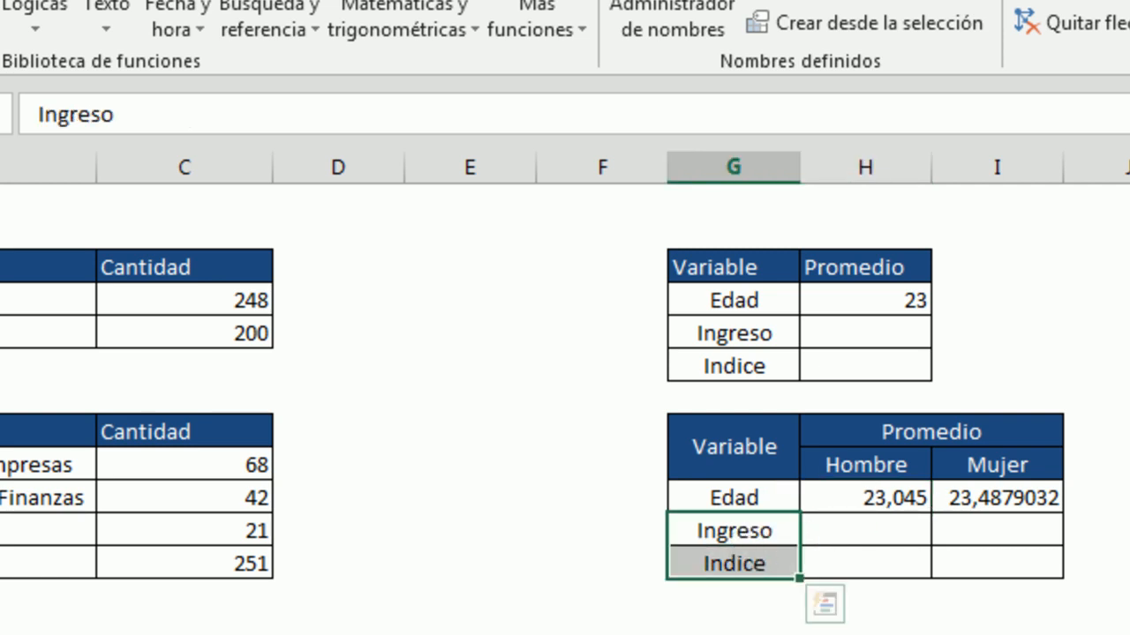
{"action": "key", "text": "Delete"}
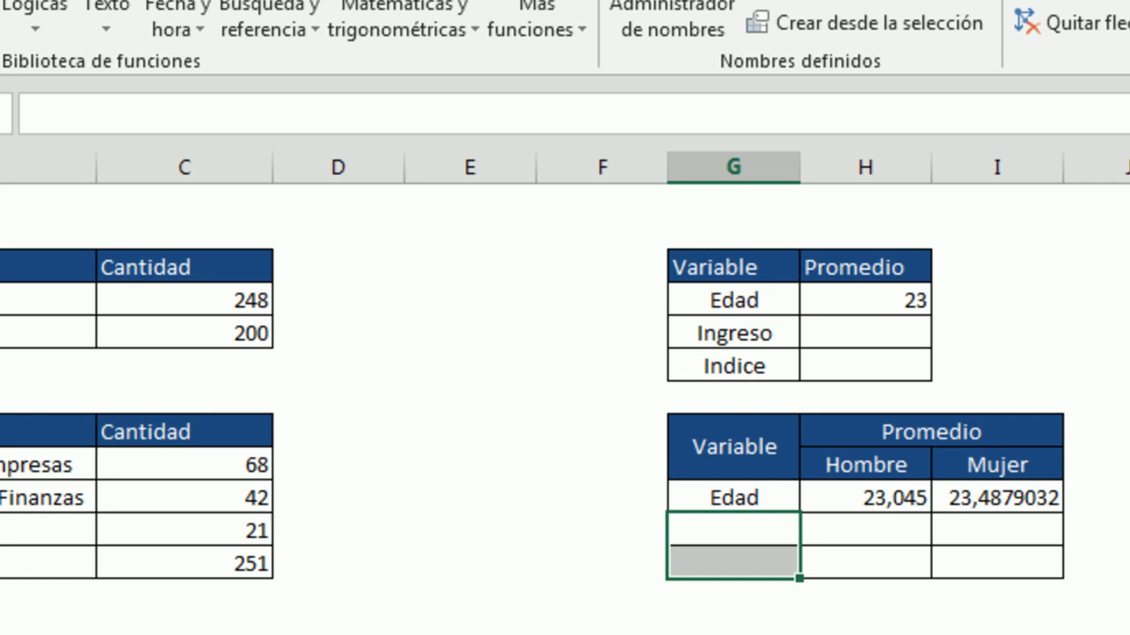
{"action": "left_click", "coordinate": [1121, 569]}
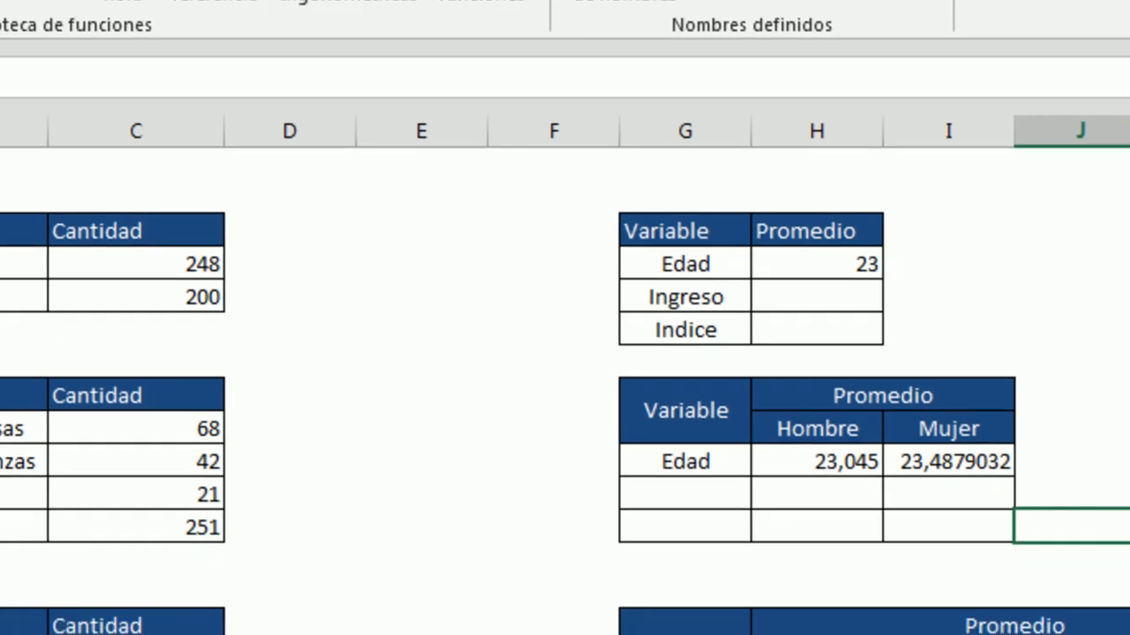
Start a PROMEDIO.SI.CONJUNTO formula in H18, the Edad cell under Hombre Fuma, with the defined name Edad as the average range
{"action": "left_click", "coordinate": [601, 547]}
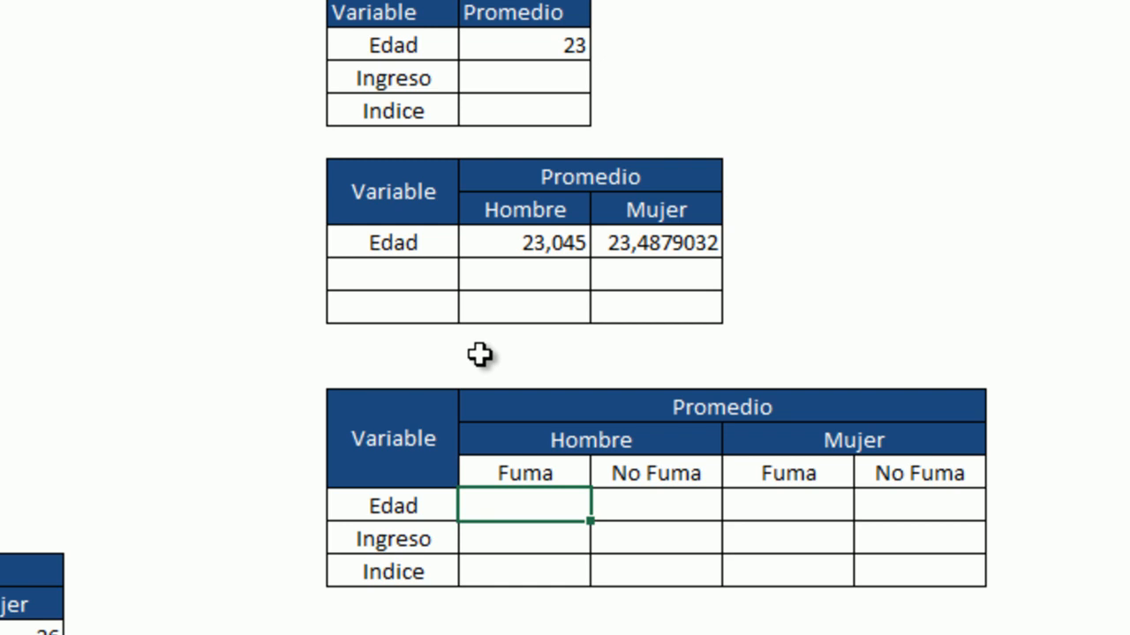
{"action": "type", "text": "promedio"}
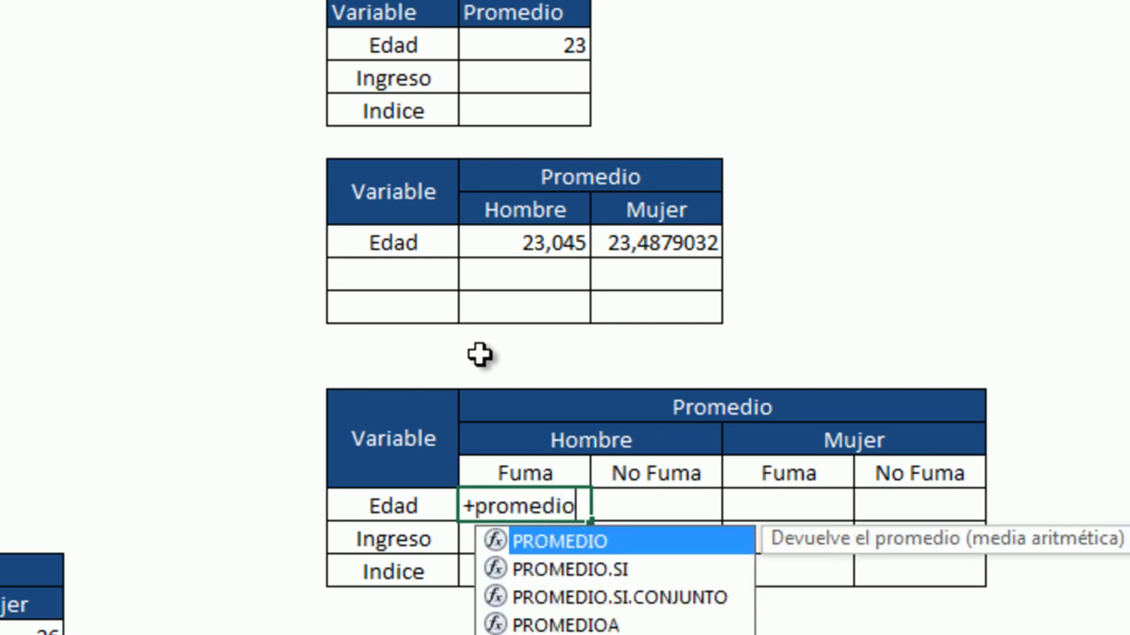
{"action": "double_click", "coordinate": [499, 600]}
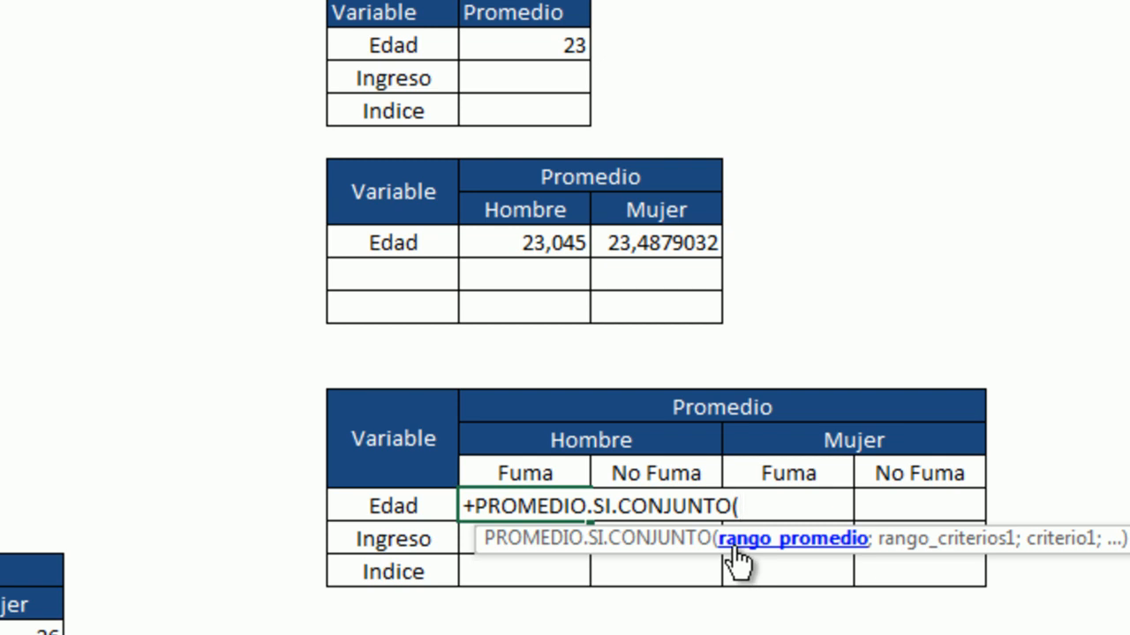
{"action": "type", "text": "edad"}
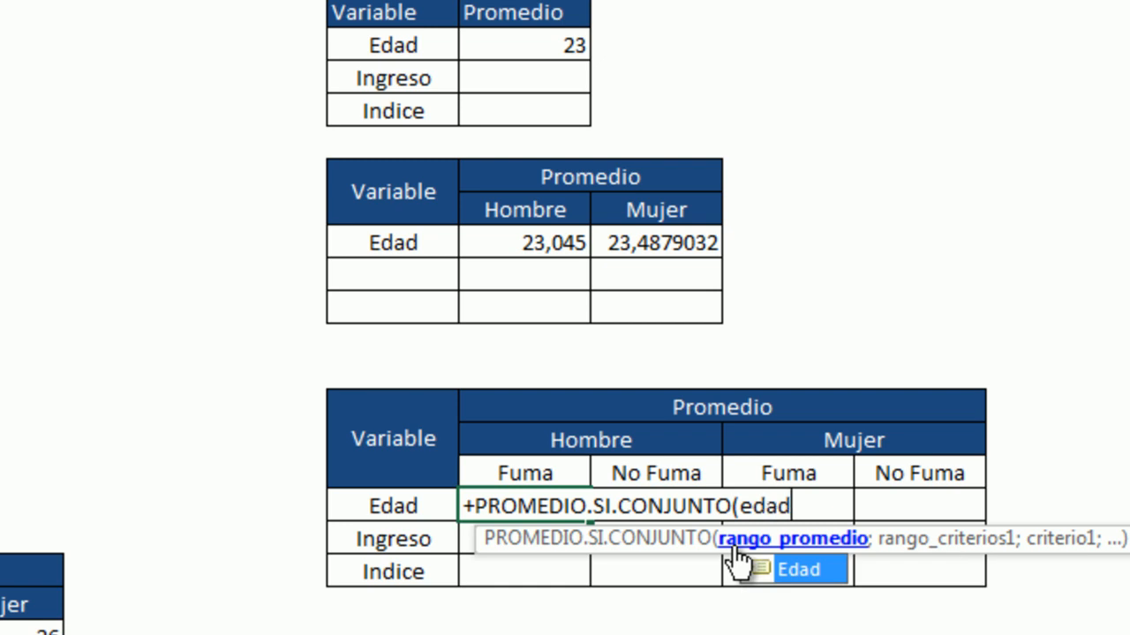
{"action": "double_click", "coordinate": [792, 575]}
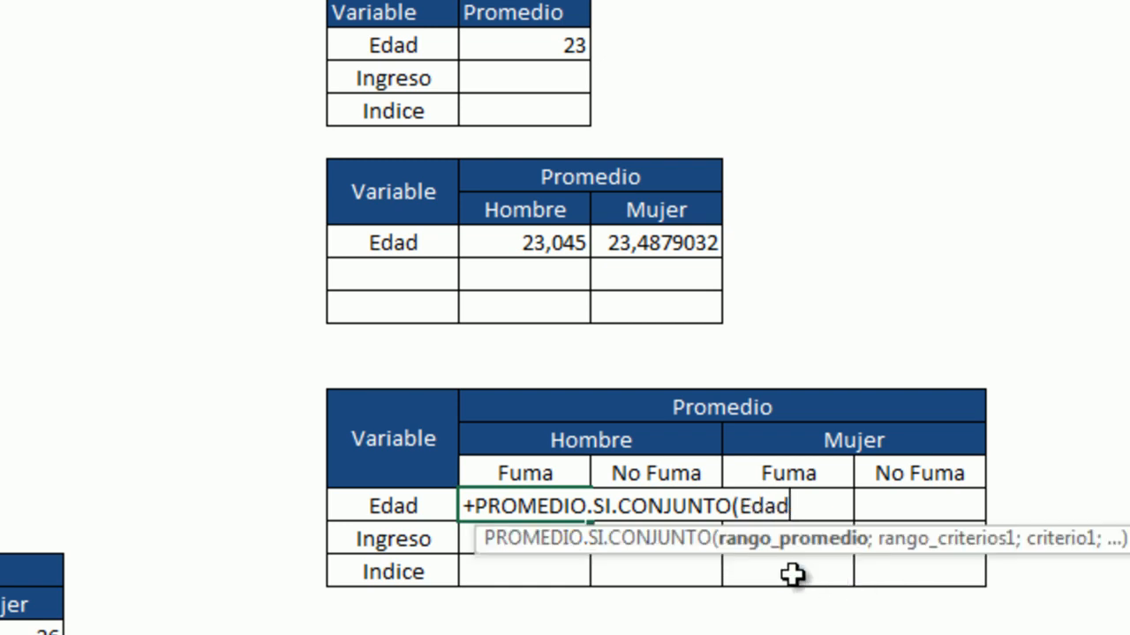
{"action": "type", "text": ";"}
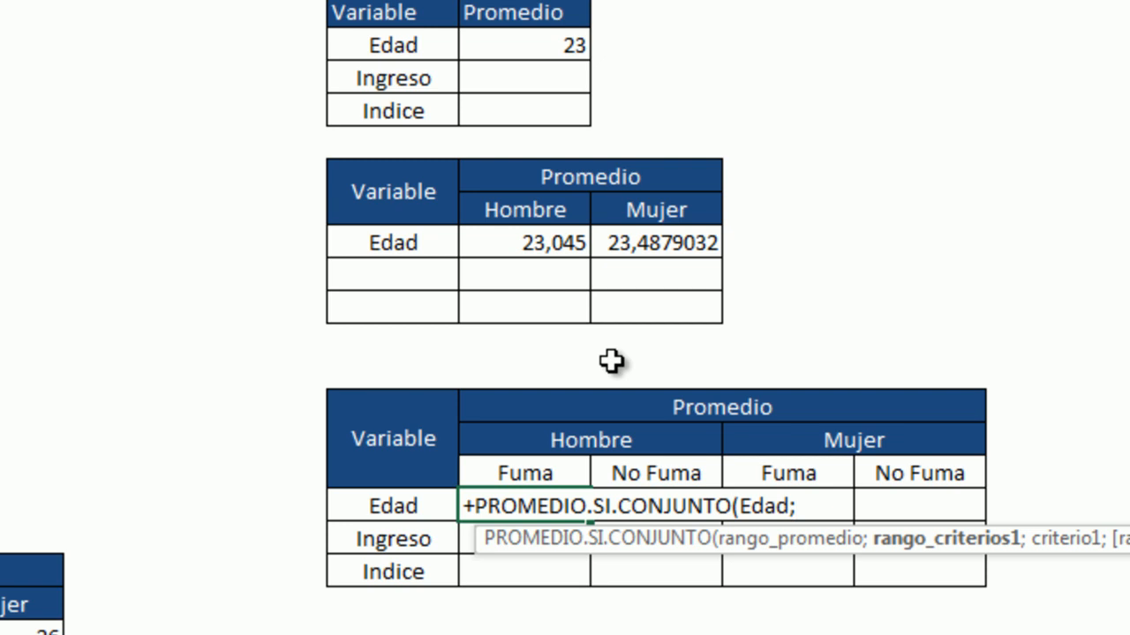
Add two range and criterion pairs to the H18 formula: Sexo with H16, and P1_ with H17
{"action": "type", "text": "Se"}
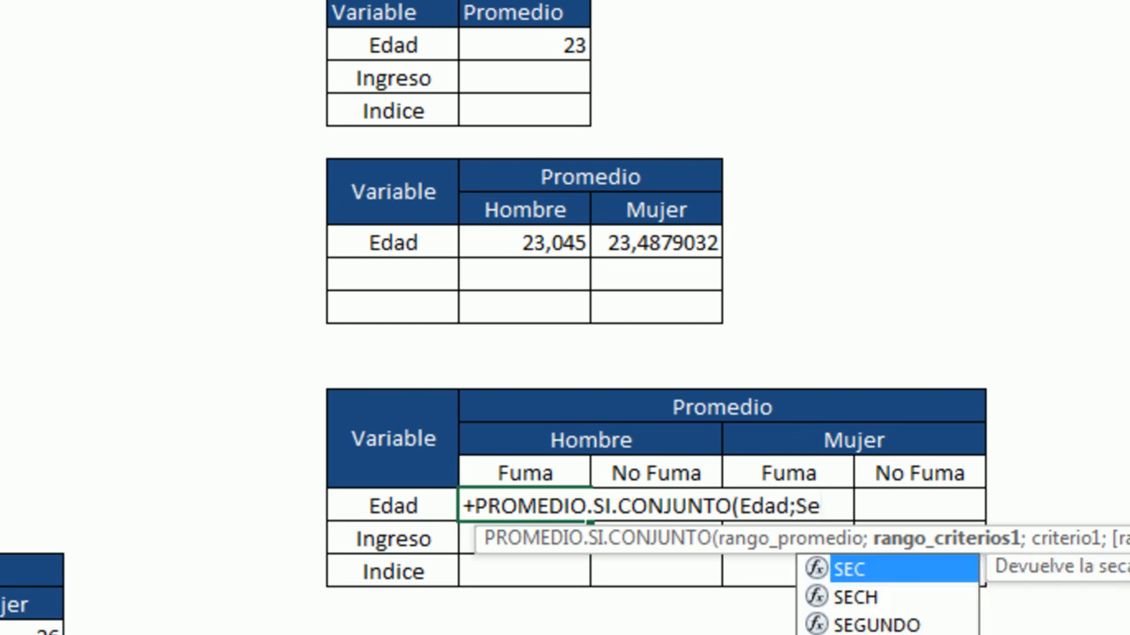
{"action": "type", "text": "xo;H16"}
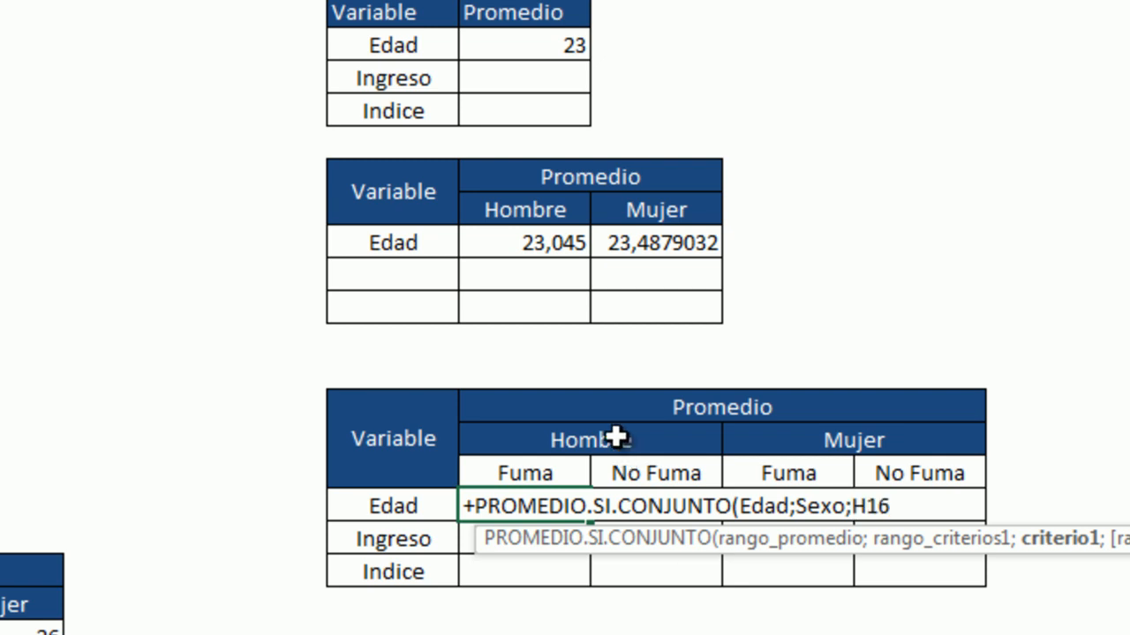
{"action": "left_click", "coordinate": [615, 436]}
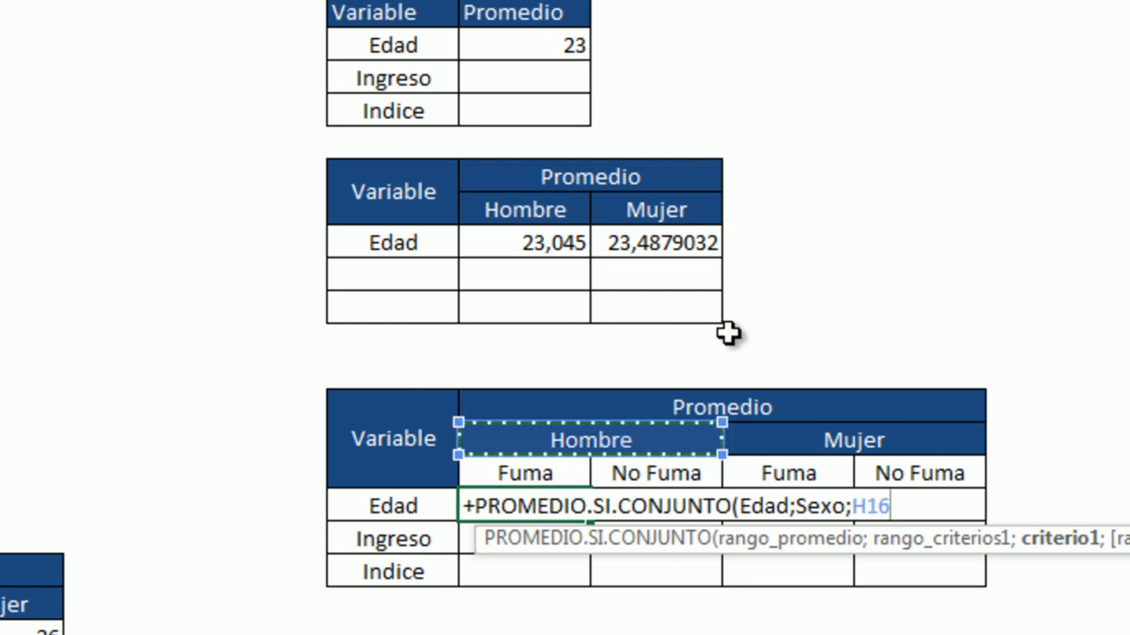
{"action": "type", "text": ";"}
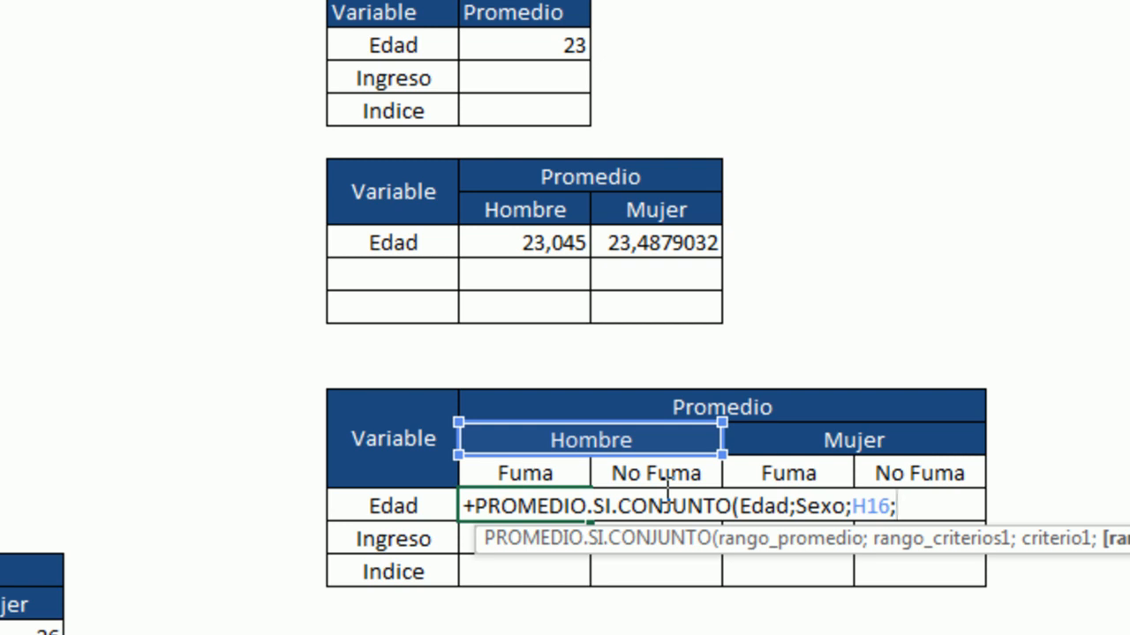
{"action": "type", "text": "P"}
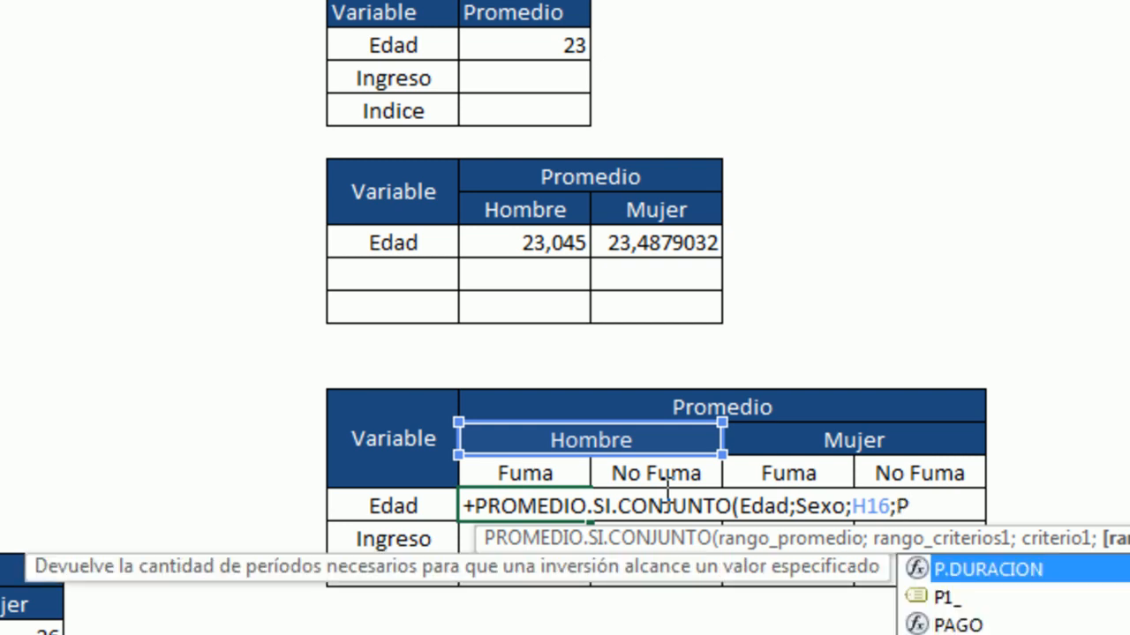
{"action": "left_click", "coordinate": [918, 601]}
{"action": "double_click", "coordinate": [918, 600]}
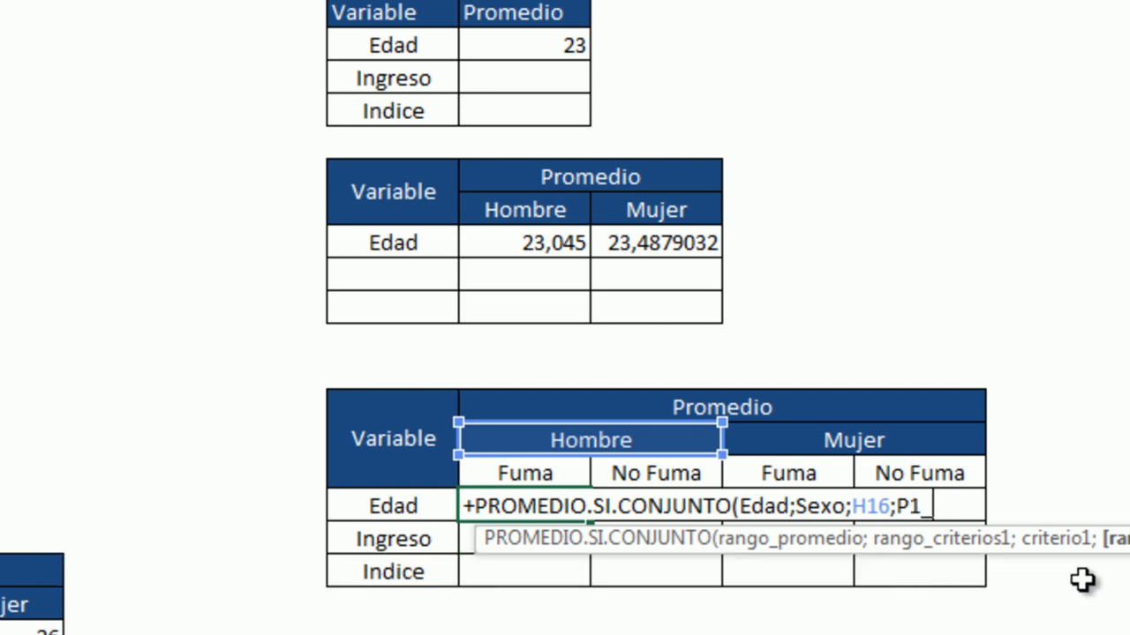
{"action": "left_click", "coordinate": [542, 474]}
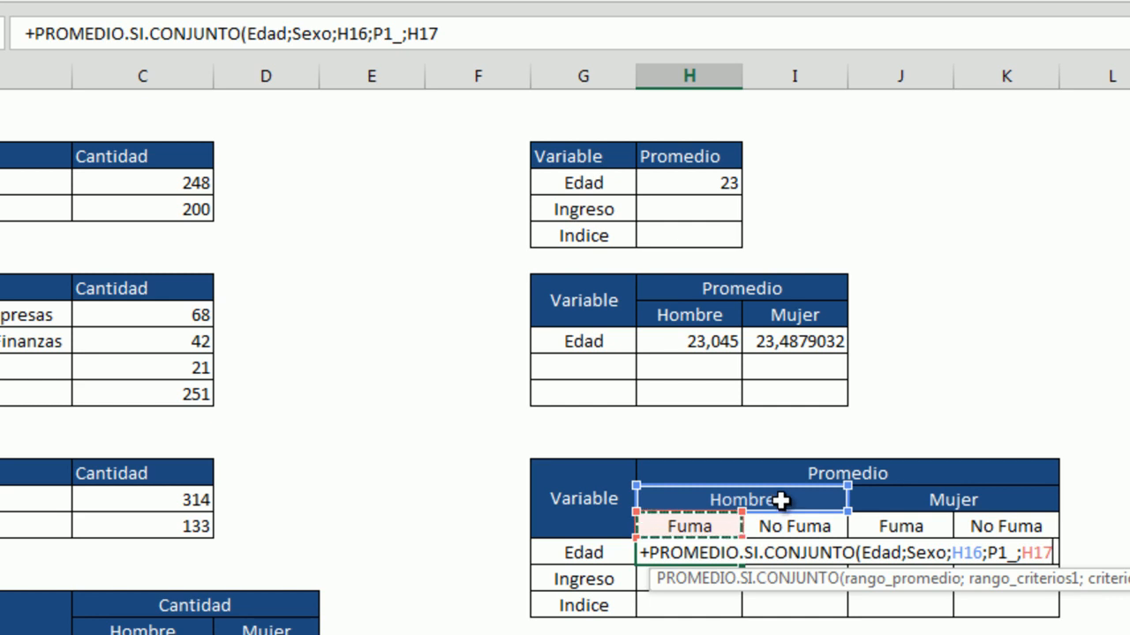
Make the H16 criterion absolute as $H$16 in the H18 formula, and copy the completed formula to the No Fuma cell I18
{"action": "left_click", "coordinate": [369, 33]}
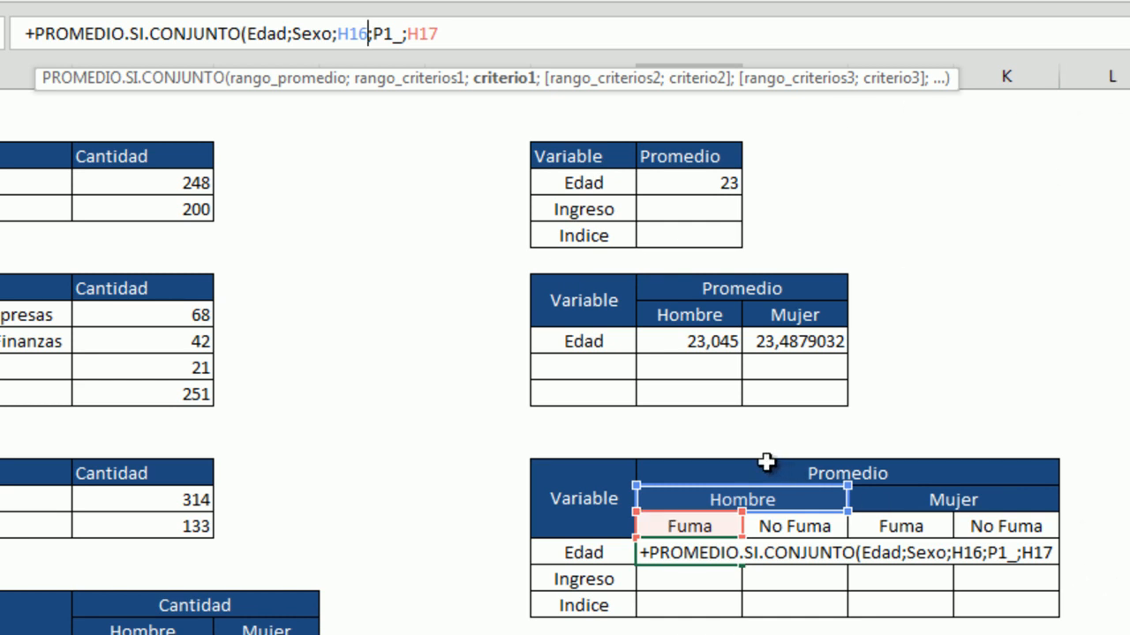
{"action": "key", "text": "F4"}
{"action": "left_click", "coordinate": [561, 39]}
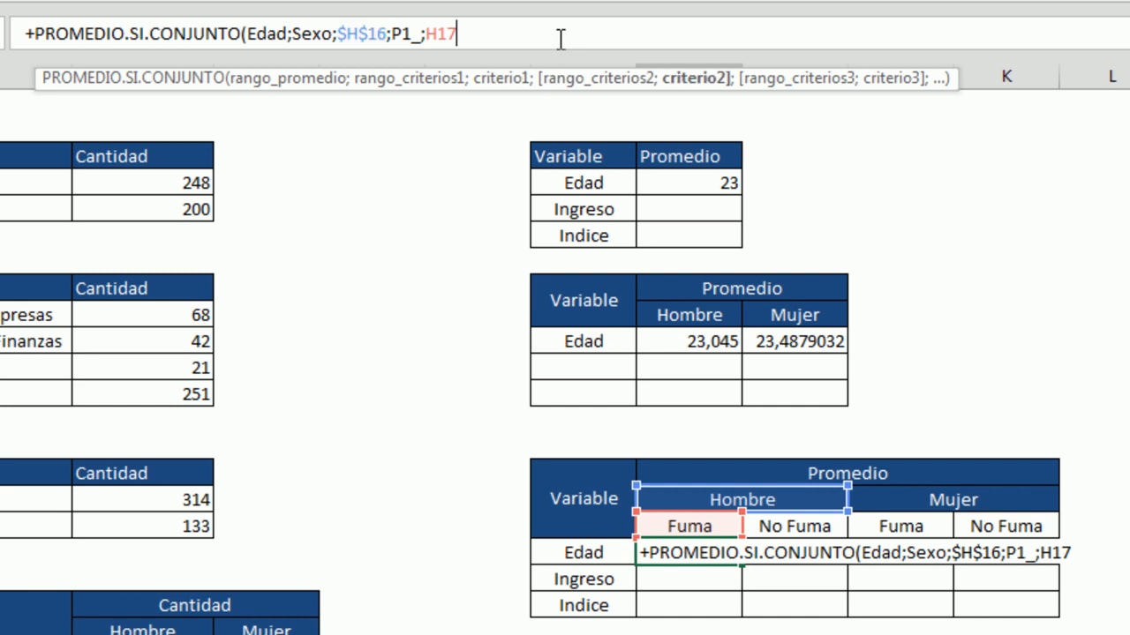
{"action": "key", "text": "Return"}
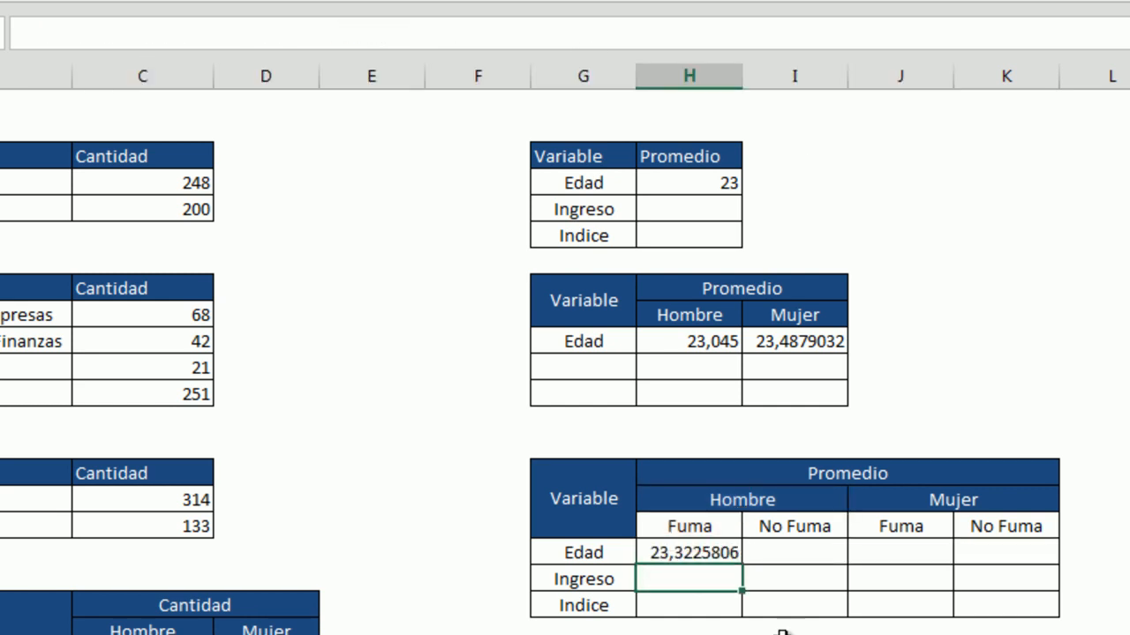
{"action": "left_click", "coordinate": [714, 540]}
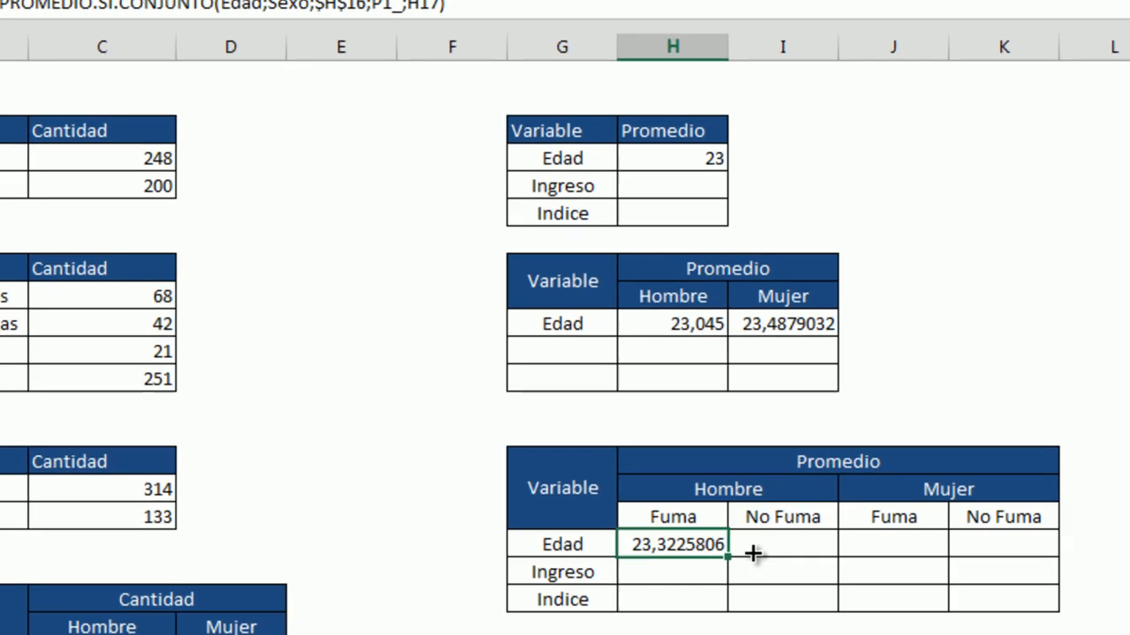
{"action": "left_click_drag", "start_coordinate": [752, 553], "coordinate": [808, 549]}
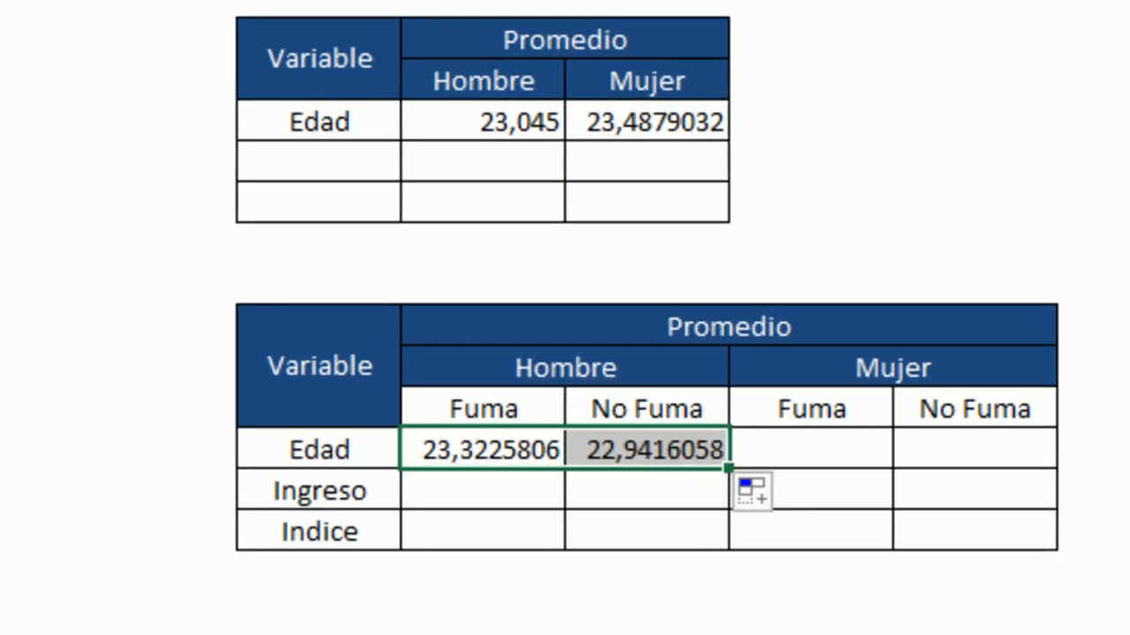
Start a PROMEDIO.SI.CONJUNTO formula in J18, the Edad cell under Mujer Fuma, with the defined name Edad as the average range
{"action": "left_click", "coordinate": [869, 455]}
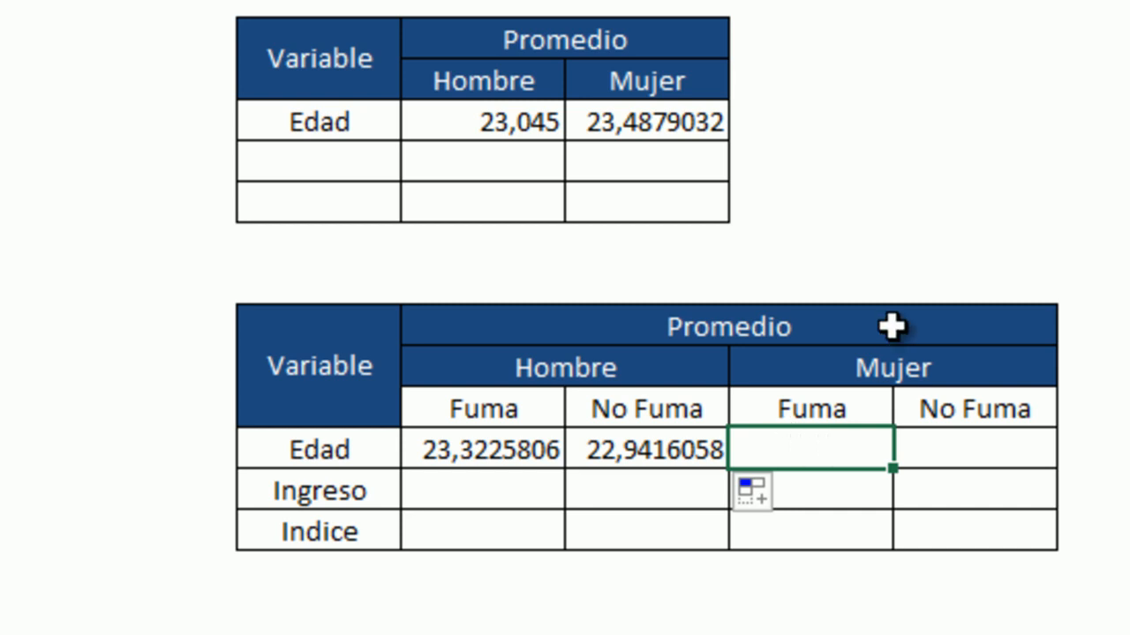
{"action": "type", "text": "+"}
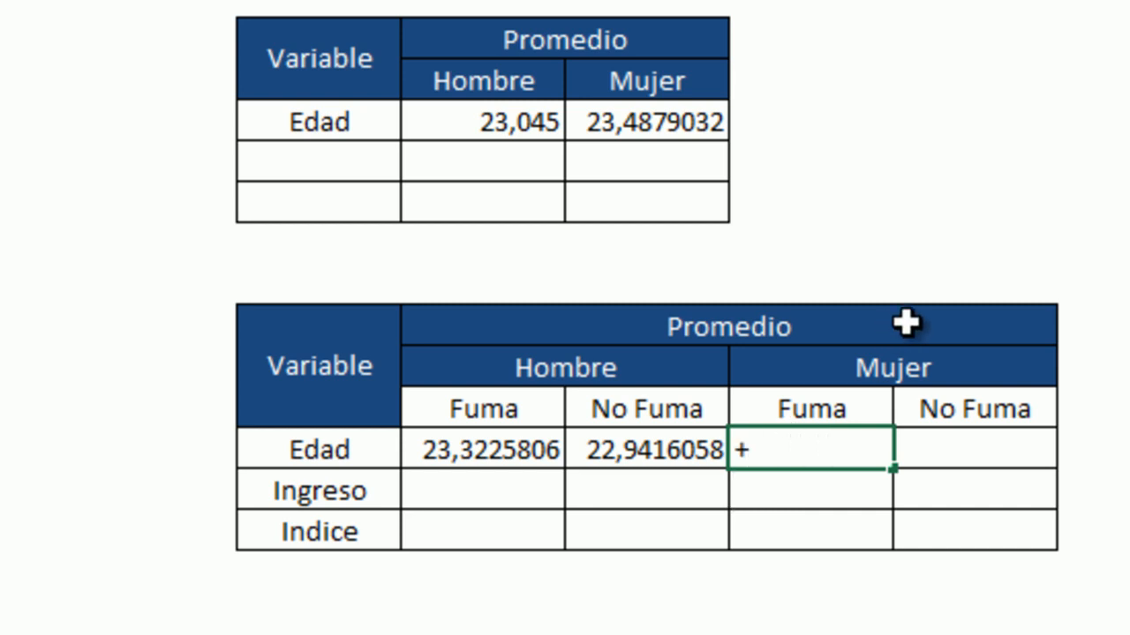
{"action": "type", "text": "prme"}
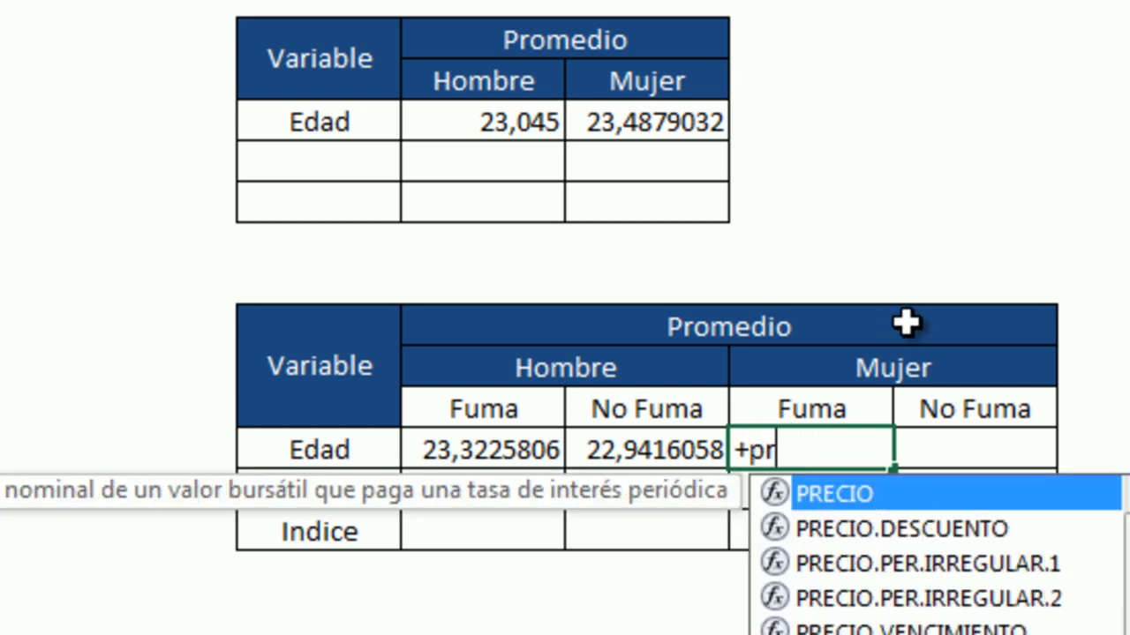
{"action": "type", "text": "dio"}
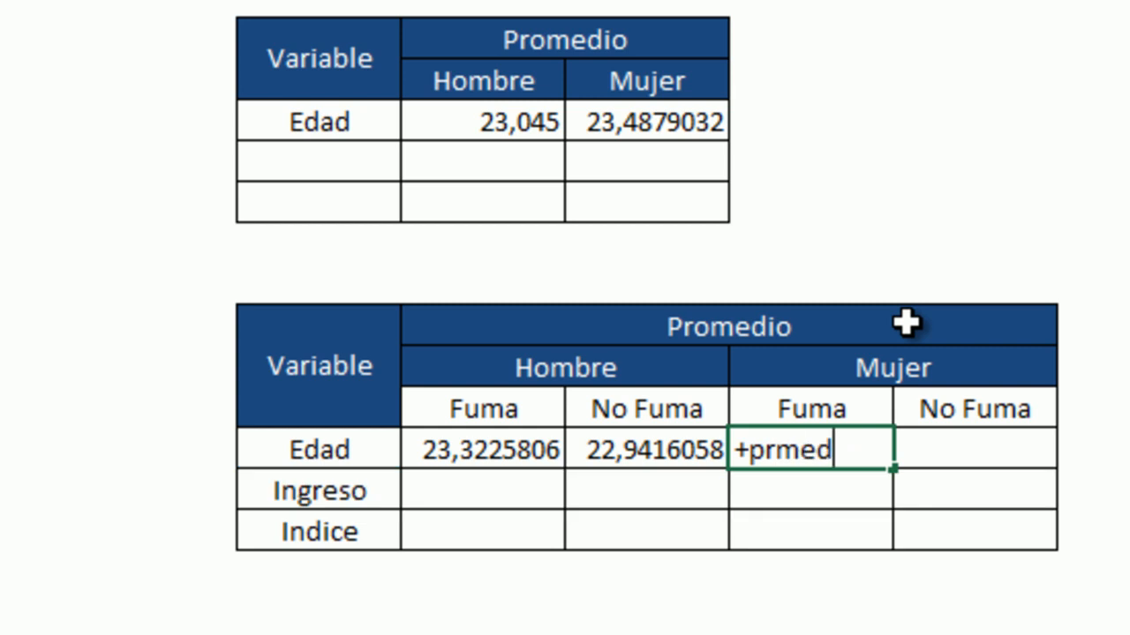
{"action": "key", "text": "BackSpace"}
{"action": "key", "text": "BackSpace"}
{"action": "key", "text": "BackSpace"}
{"action": "key", "text": "BackSpace"}
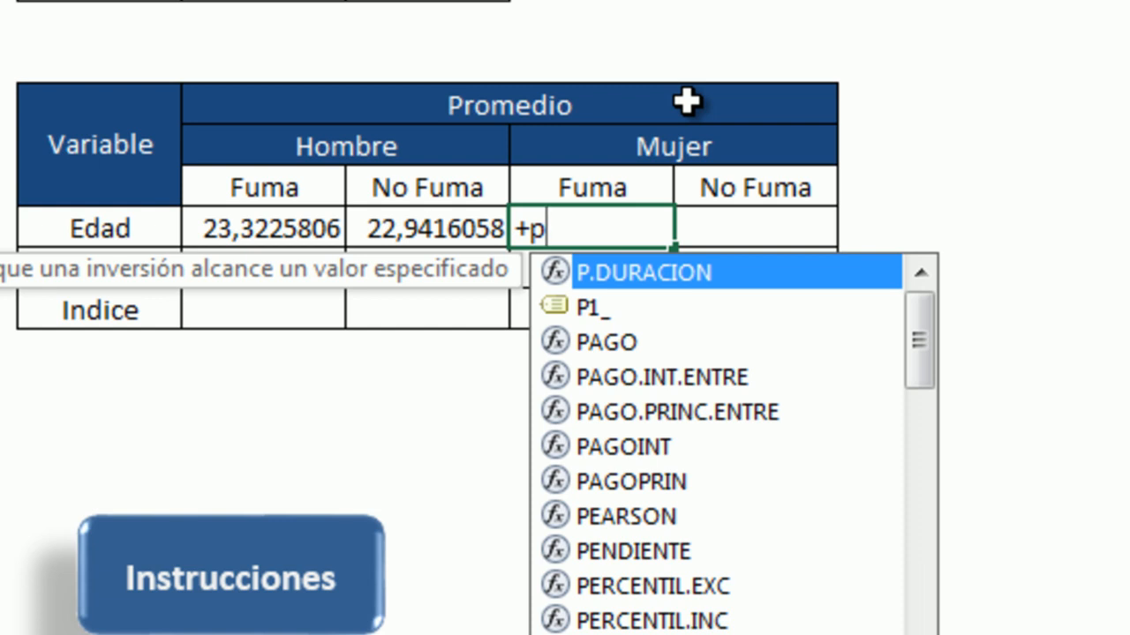
{"action": "type", "text": "romed"}
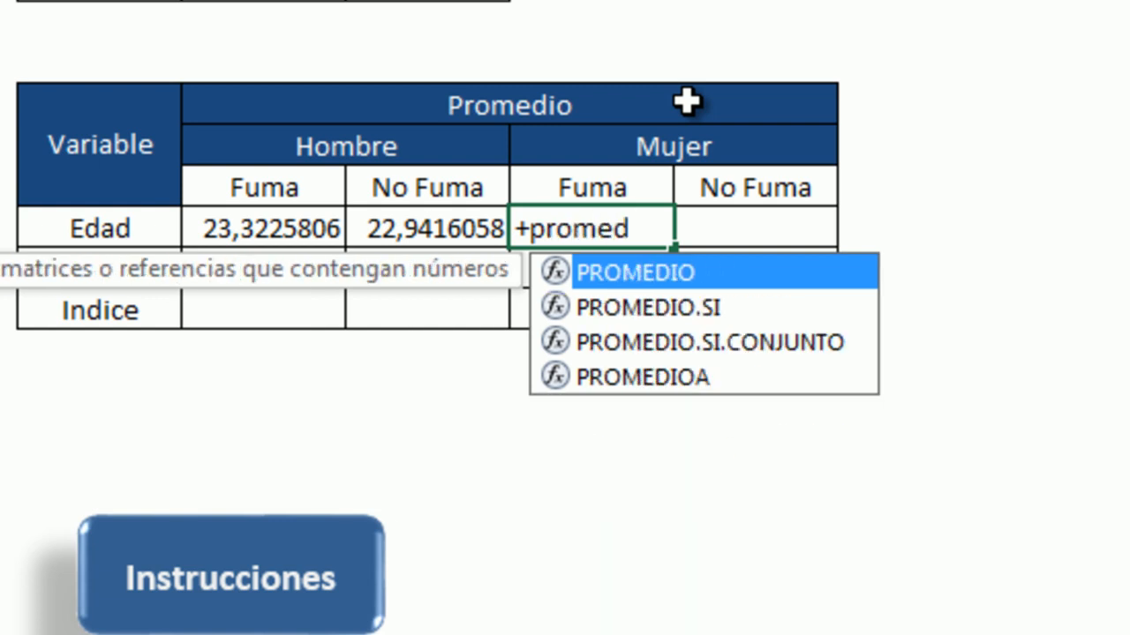
{"action": "double_click", "coordinate": [552, 344]}
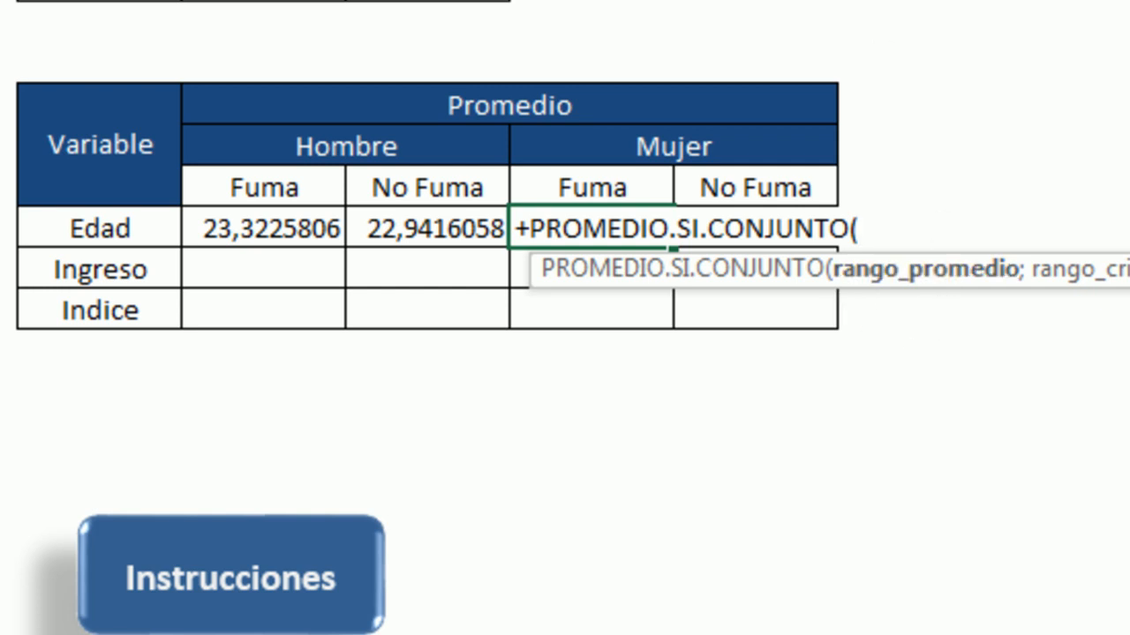
{"action": "type", "text": "edad"}
{"action": "double_click", "coordinate": [941, 308]}
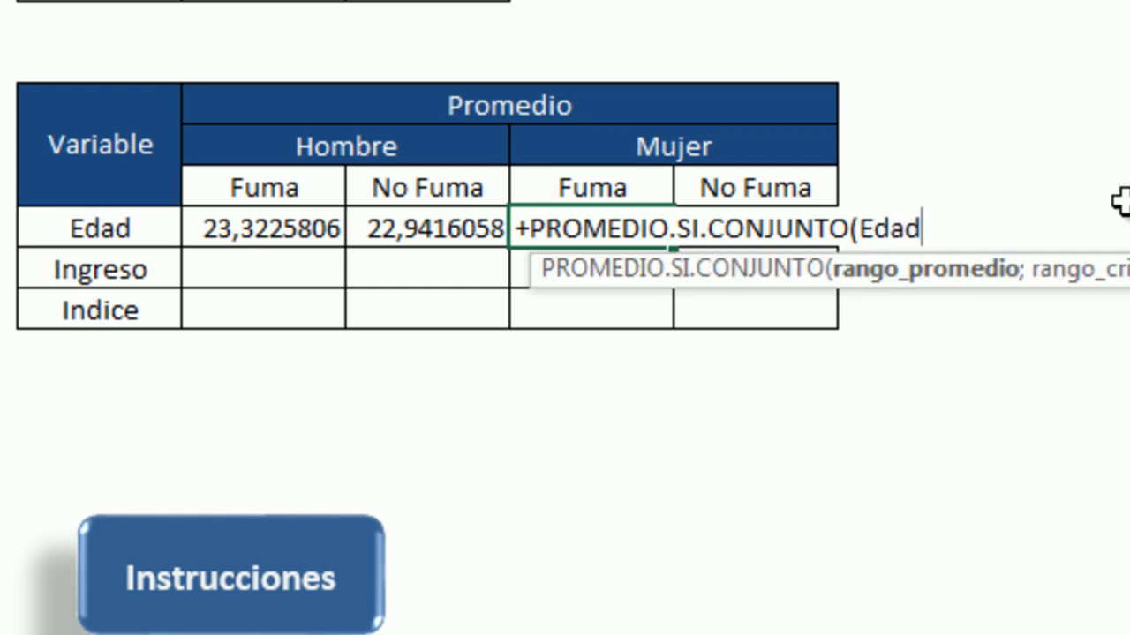
{"action": "type", "text": ";"}
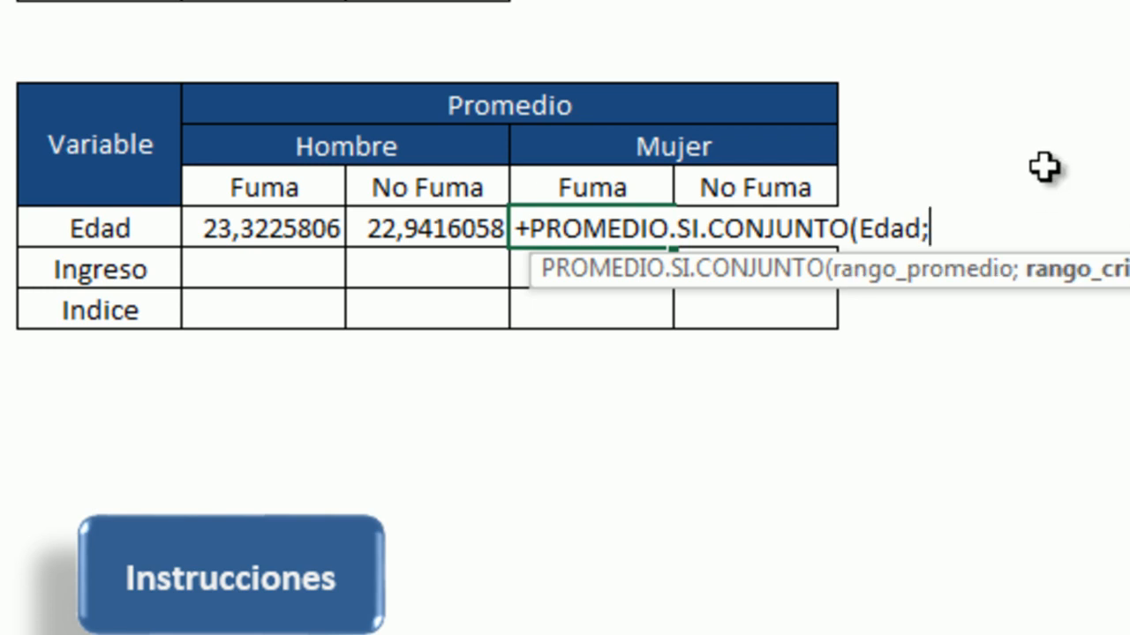
Add the defined name Sexo as the first criteria range of the J18 formula, with the Mujer heading J16 as its criterion
{"action": "type", "text": "Se"}
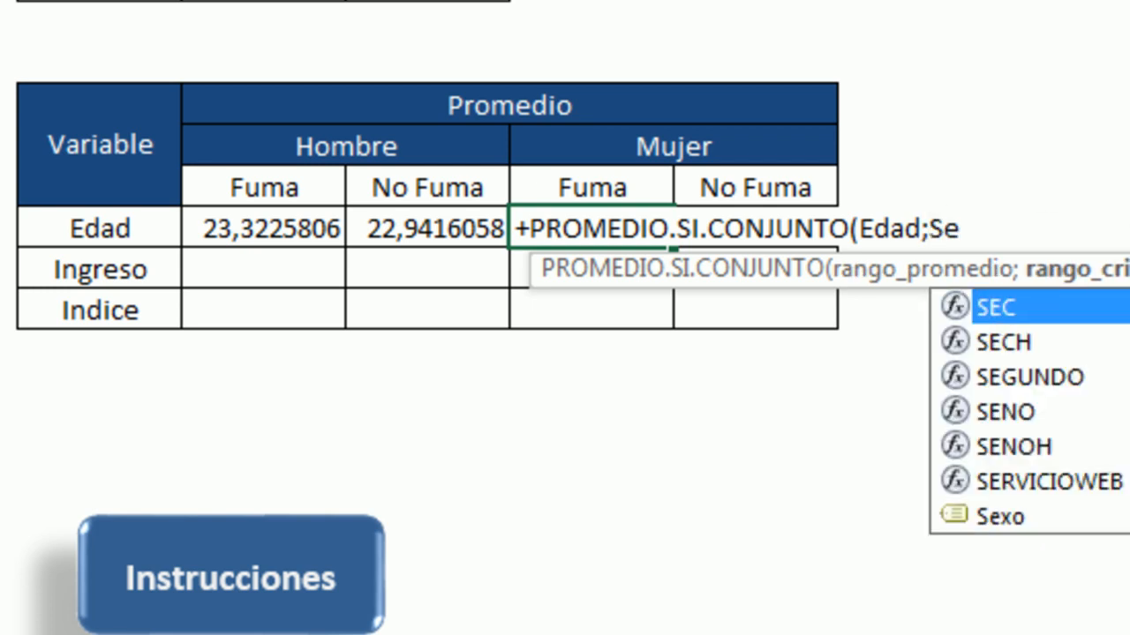
{"action": "double_click", "coordinate": [995, 519]}
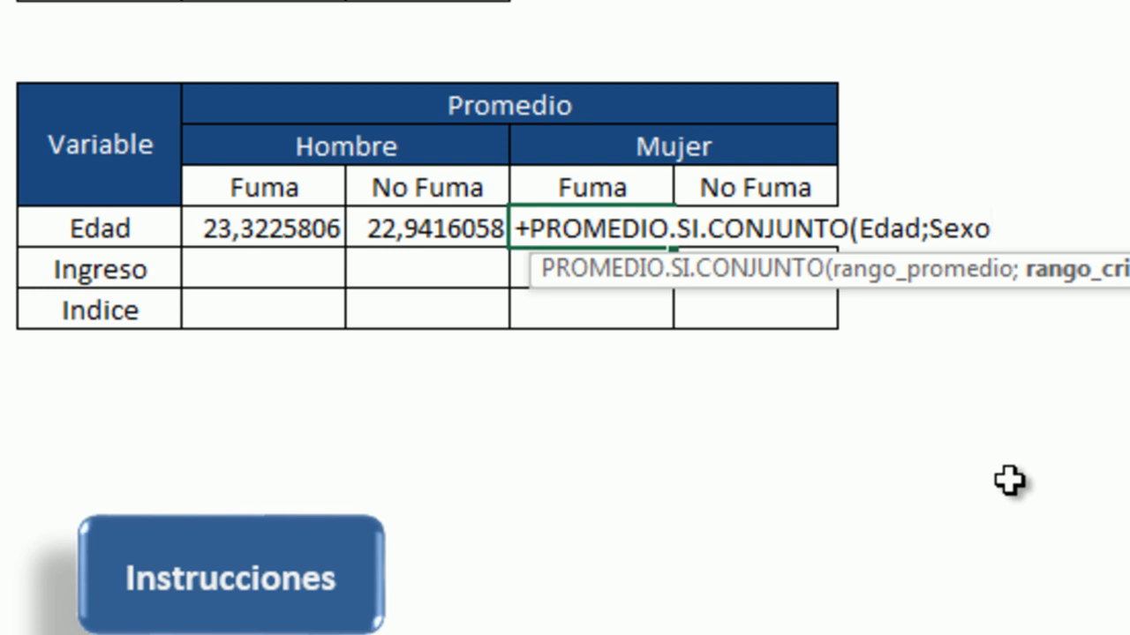
{"action": "type", "text": ";"}
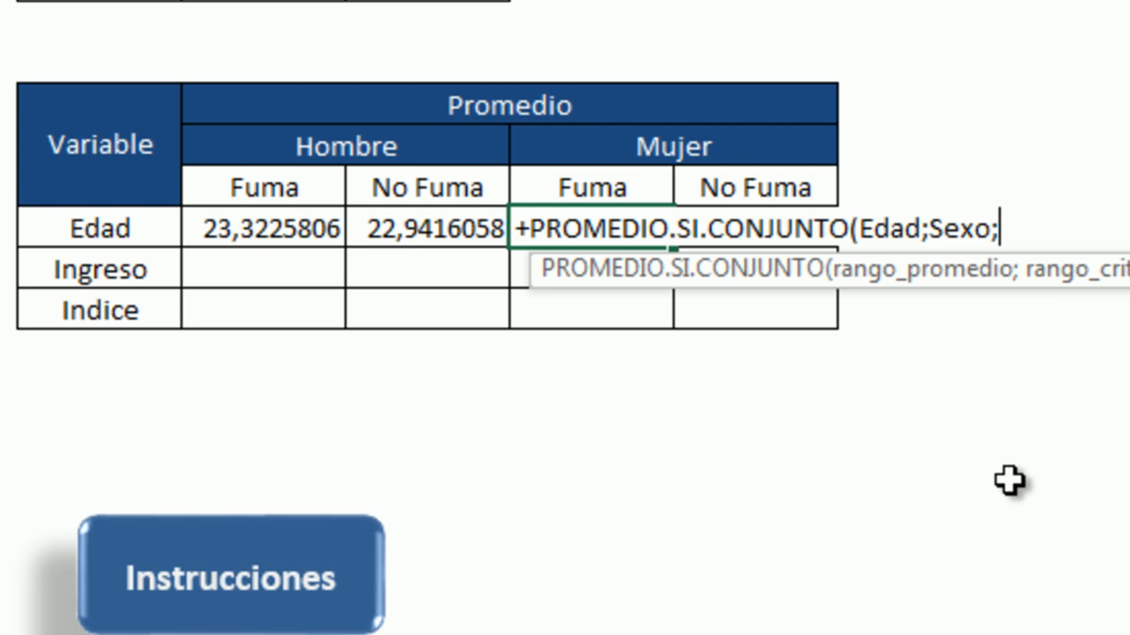
{"action": "left_click", "coordinate": [687, 146]}
{"action": "type", "text": ";"}
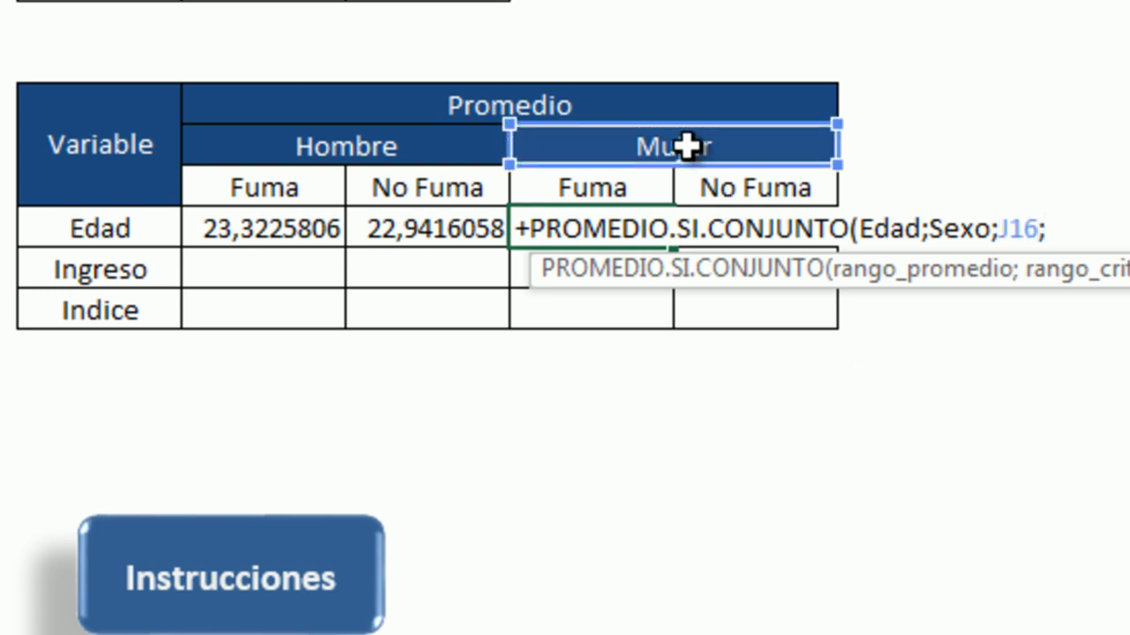
Add the defined name P1_ as the second criteria range of the J18 formula, with the Fuma heading J17 as its criterion
{"action": "type", "text": "p1"}
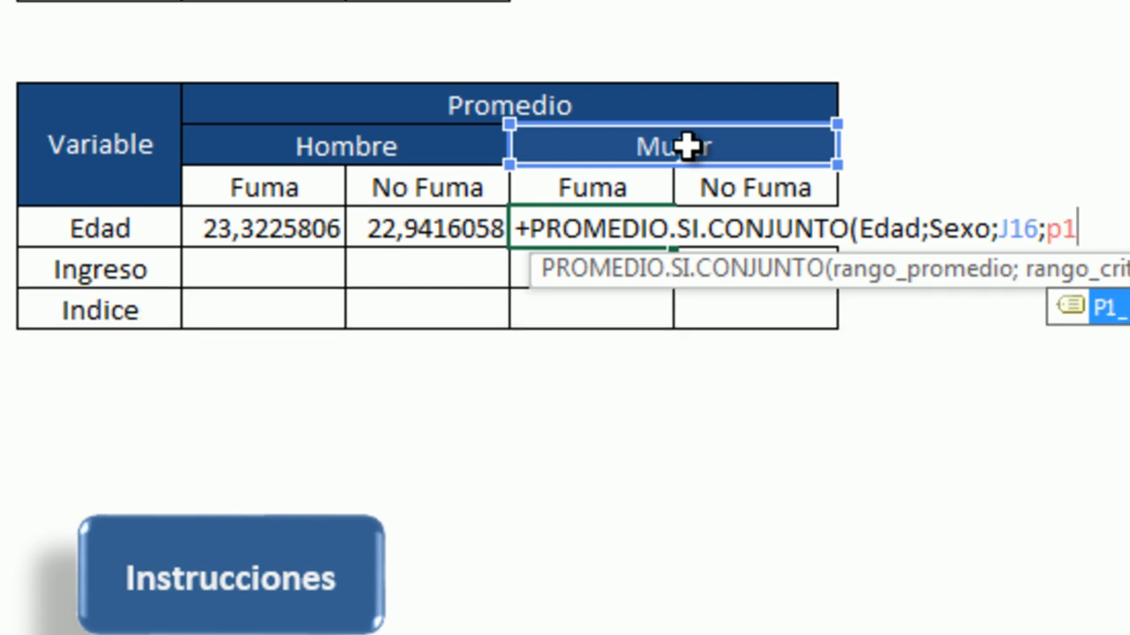
{"action": "double_click", "coordinate": [1100, 309]}
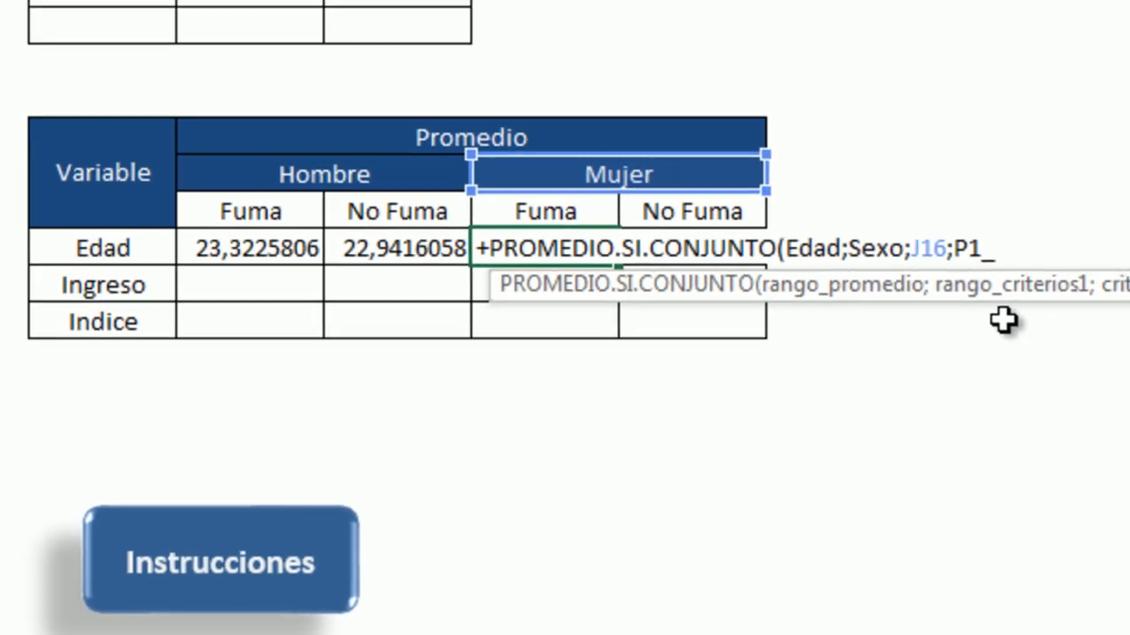
{"action": "type", "text": ";"}
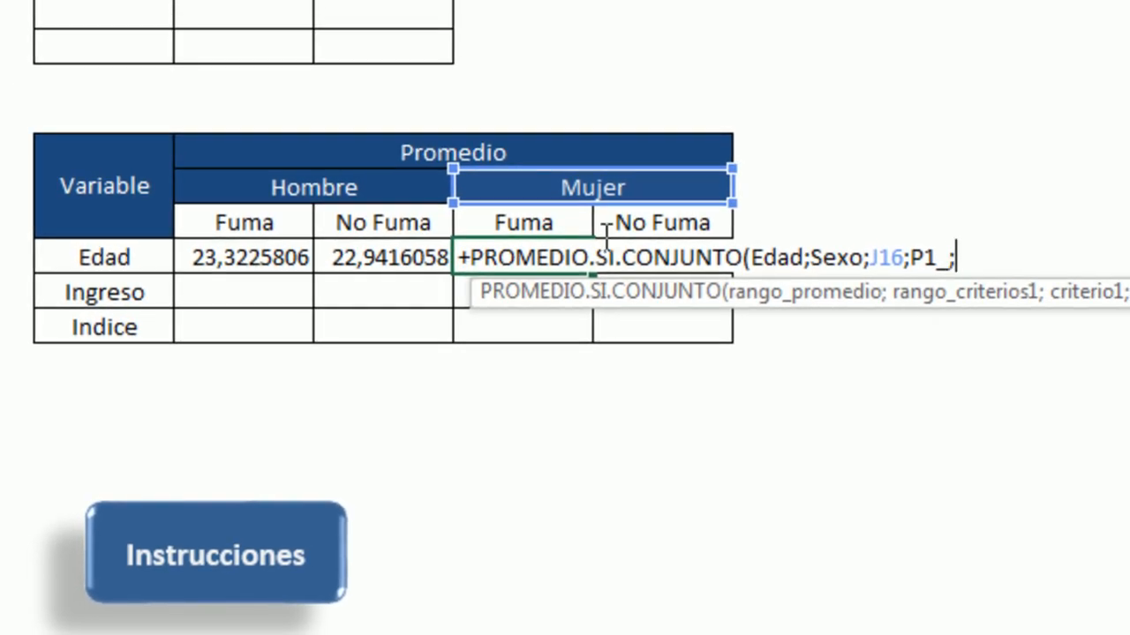
{"action": "left_click", "coordinate": [541, 222]}
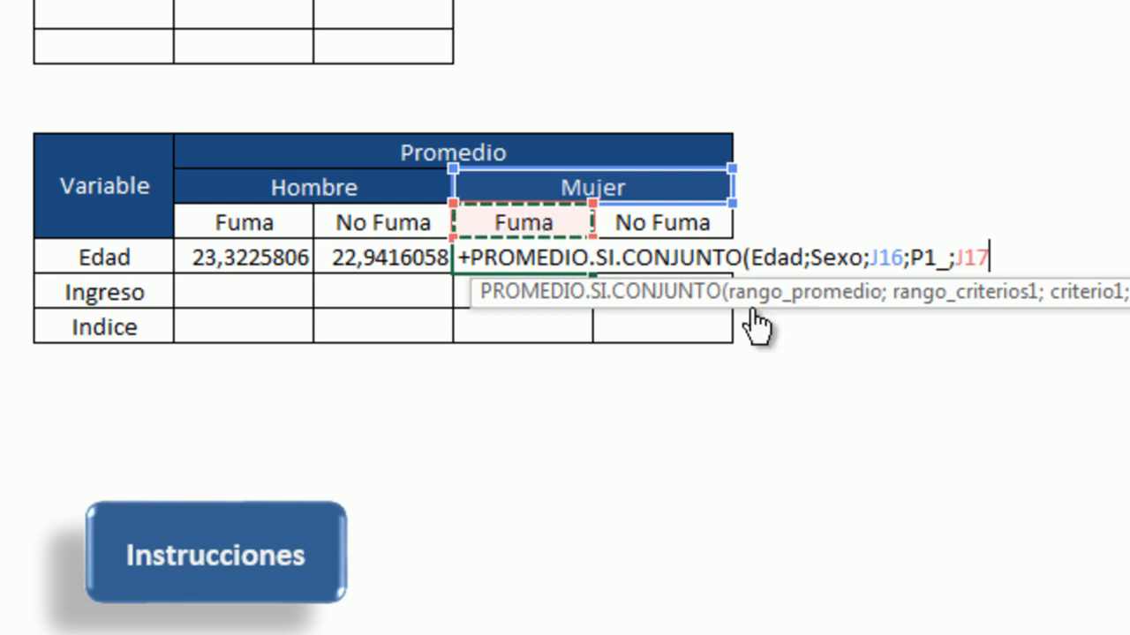
Make the J16 criterion absolute as $J$16 in the J18 formula, and copy the completed formula to the No Fuma cell K18
{"action": "left_click", "coordinate": [880, 259]}
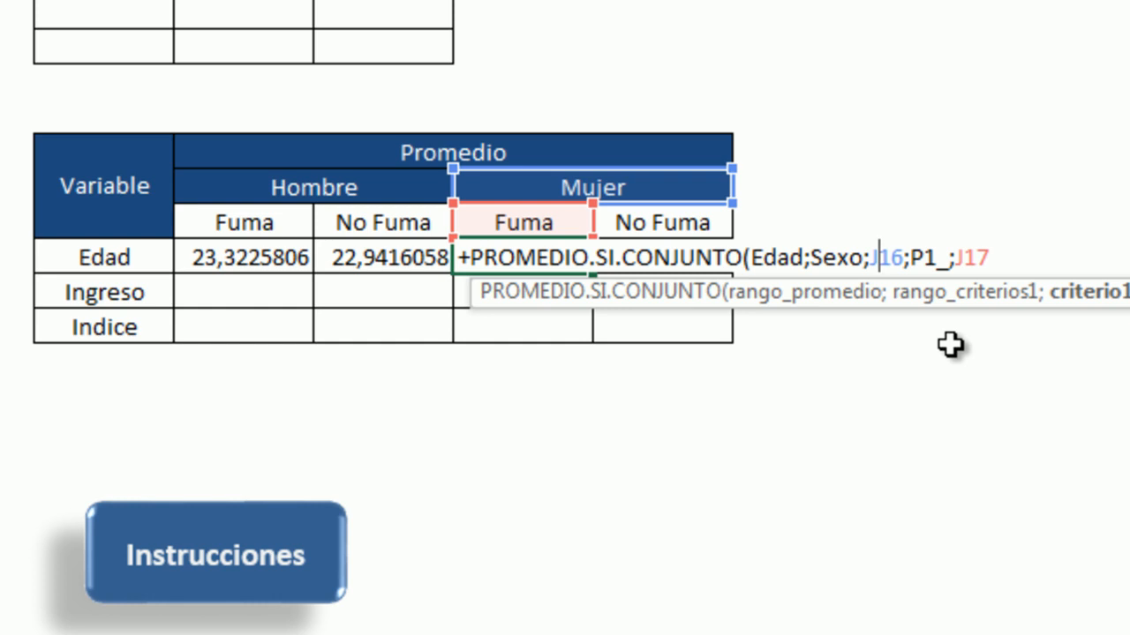
{"action": "key", "text": "F4"}
{"action": "key", "text": "Return"}
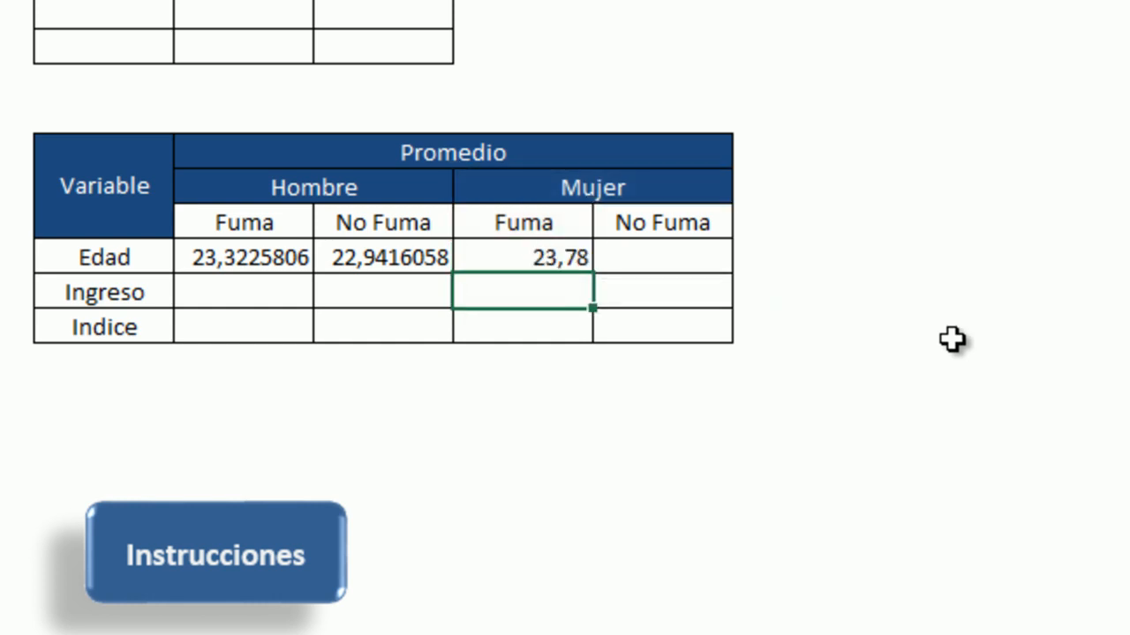
{"action": "left_click", "coordinate": [576, 253]}
{"action": "left_click_drag", "start_coordinate": [592, 273], "coordinate": [704, 293]}
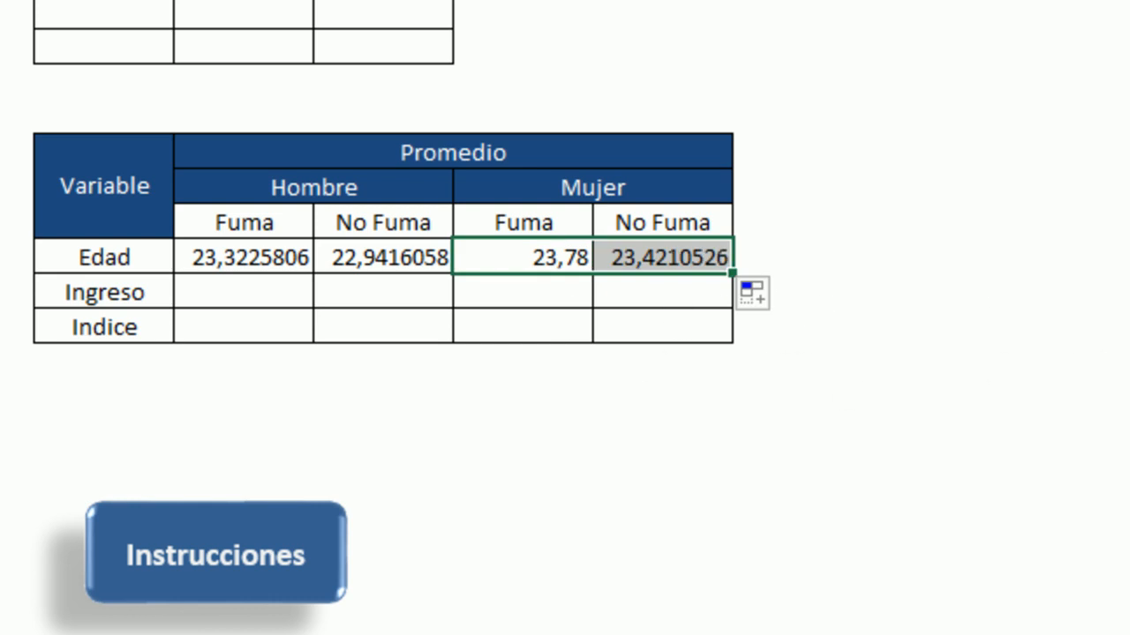
{"action": "left_click", "coordinate": [979, 325]}
Format the four Edad averages in H18:K18 as numbers with no decimal places
{"action": "left_click_drag", "start_coordinate": [279, 252], "coordinate": [719, 261]}
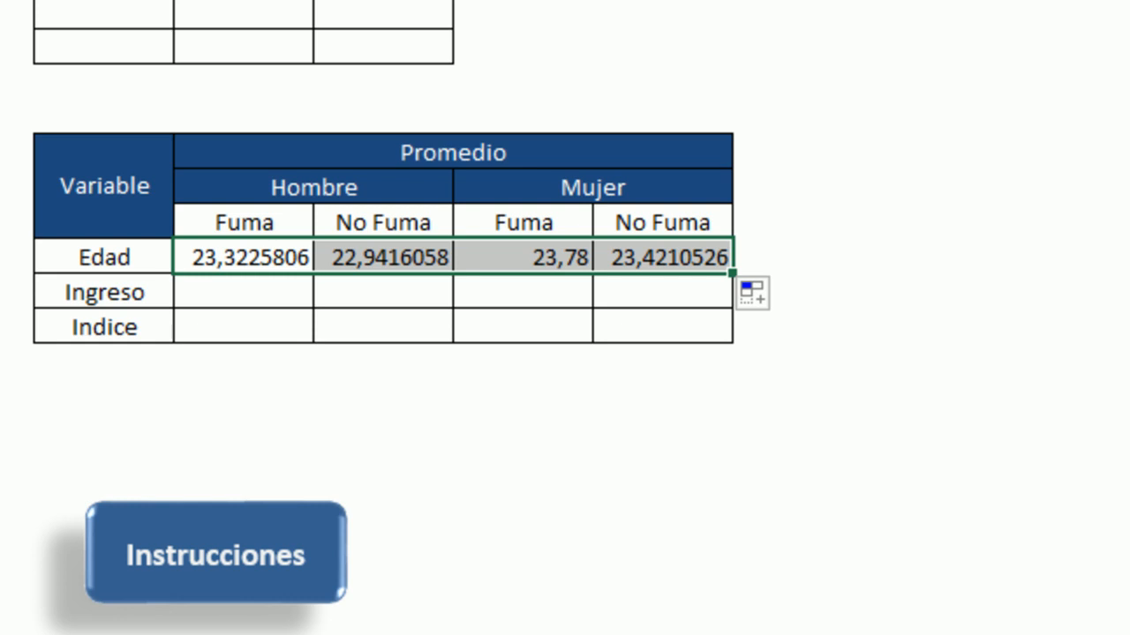
{"action": "key", "text": "alt+h"}
{"action": "key", "text": "0"}
{"action": "key", "text": "alt+h"}
{"action": "key", "text": "0"}
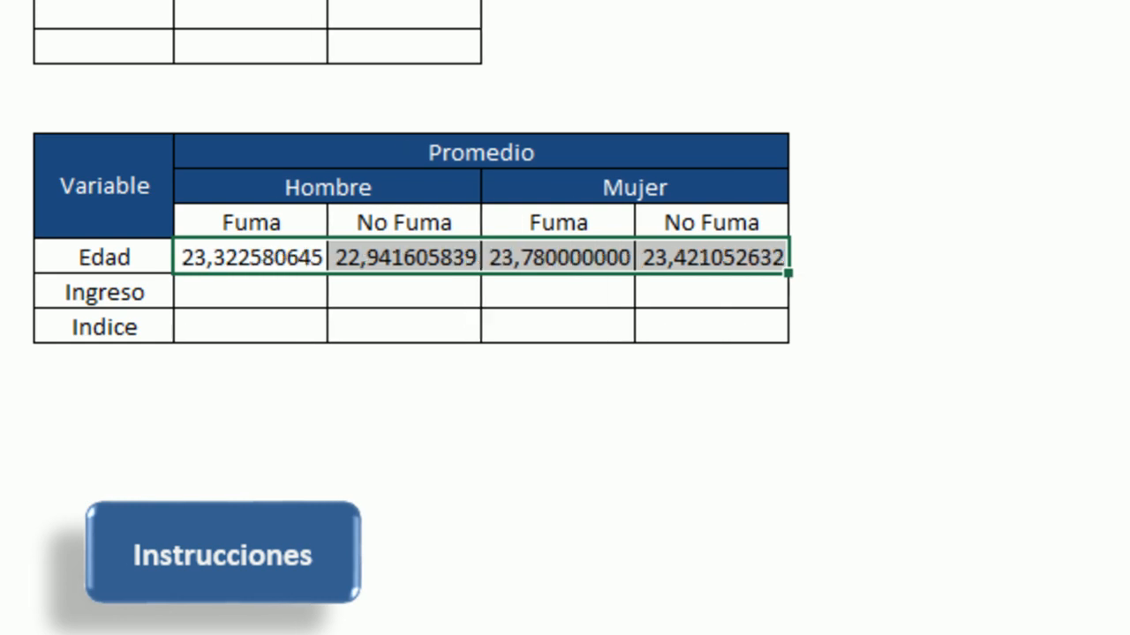
{"action": "key", "text": "alt+h"}
{"action": "key", "text": "9"}
{"action": "key", "text": "alt+h"}
{"action": "key", "text": "9"}
{"action": "key", "text": "alt+h"}
{"action": "key", "text": "9"}
{"action": "key", "text": "alt+h"}
{"action": "key", "text": "9"}
{"action": "key", "text": "alt+h"}
{"action": "key", "text": "9"}
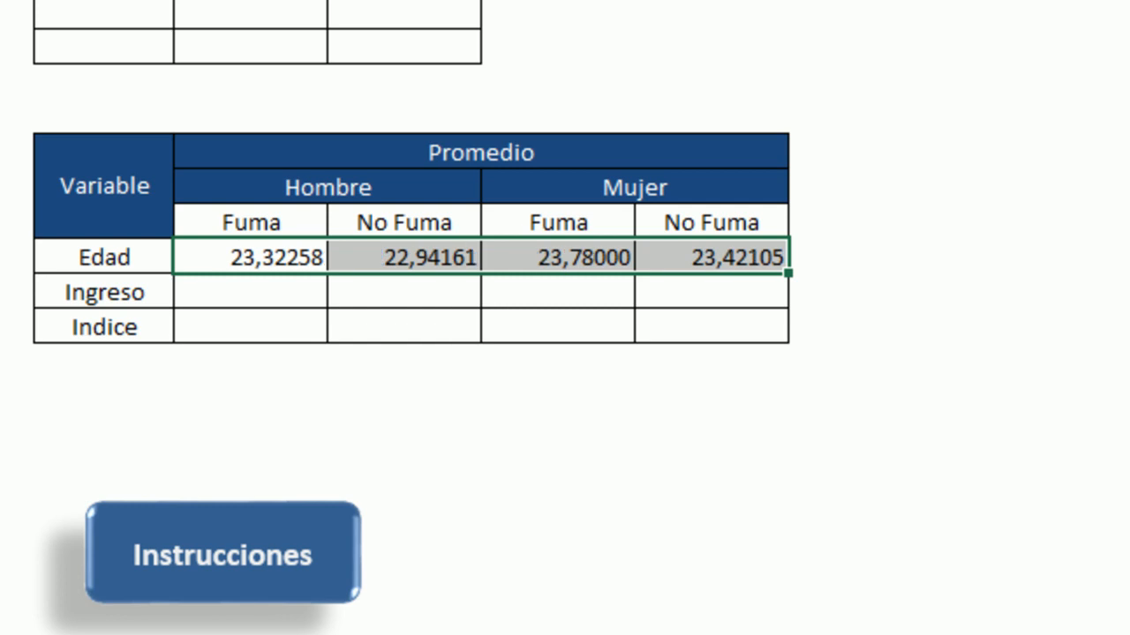
{"action": "key", "text": "alt+h"}
{"action": "key", "text": "9"}
{"action": "key", "text": "alt+h"}
{"action": "key", "text": "9"}
{"action": "key", "text": "alt+h"}
{"action": "key", "text": "9"}
{"action": "key", "text": "alt+h"}
{"action": "key", "text": "9"}
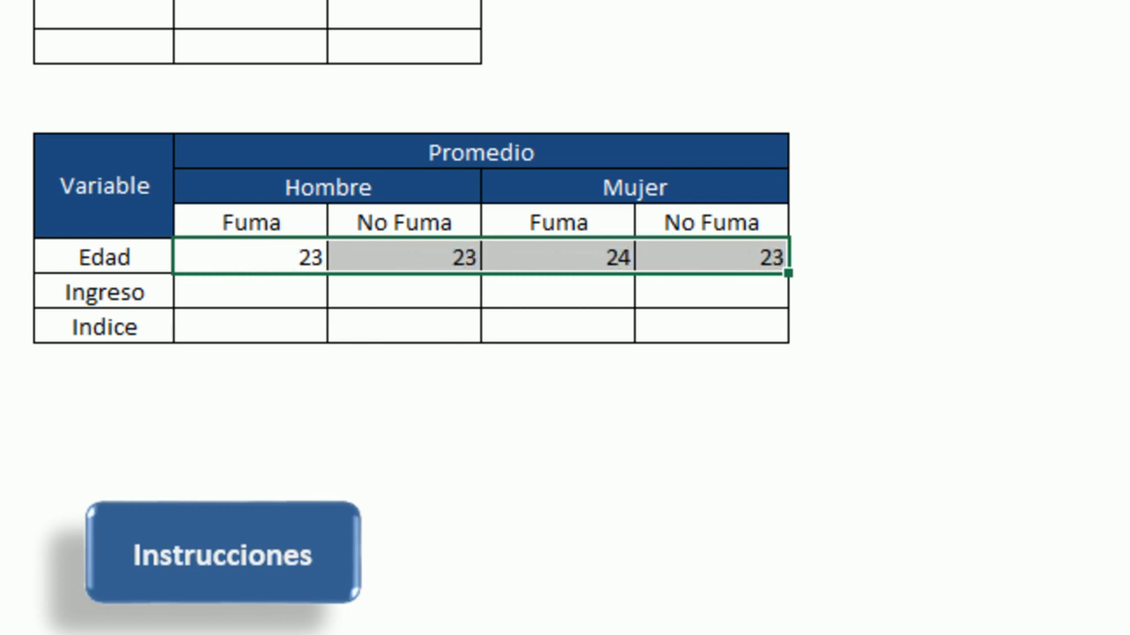
Try one decimal place on the Edad averages in H18:K18, and return them to whole numbers
{"action": "key", "text": "alt+h"}
{"action": "key", "text": "0"}
{"action": "left_click", "coordinate": [515, 448]}
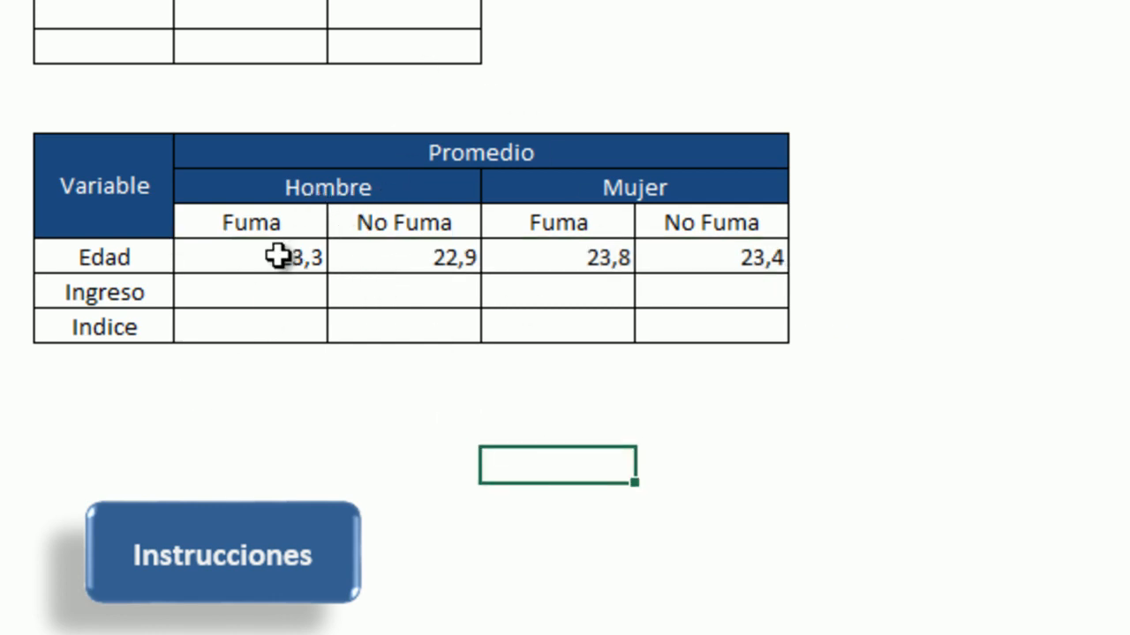
{"action": "left_click_drag", "start_coordinate": [290, 263], "coordinate": [716, 257]}
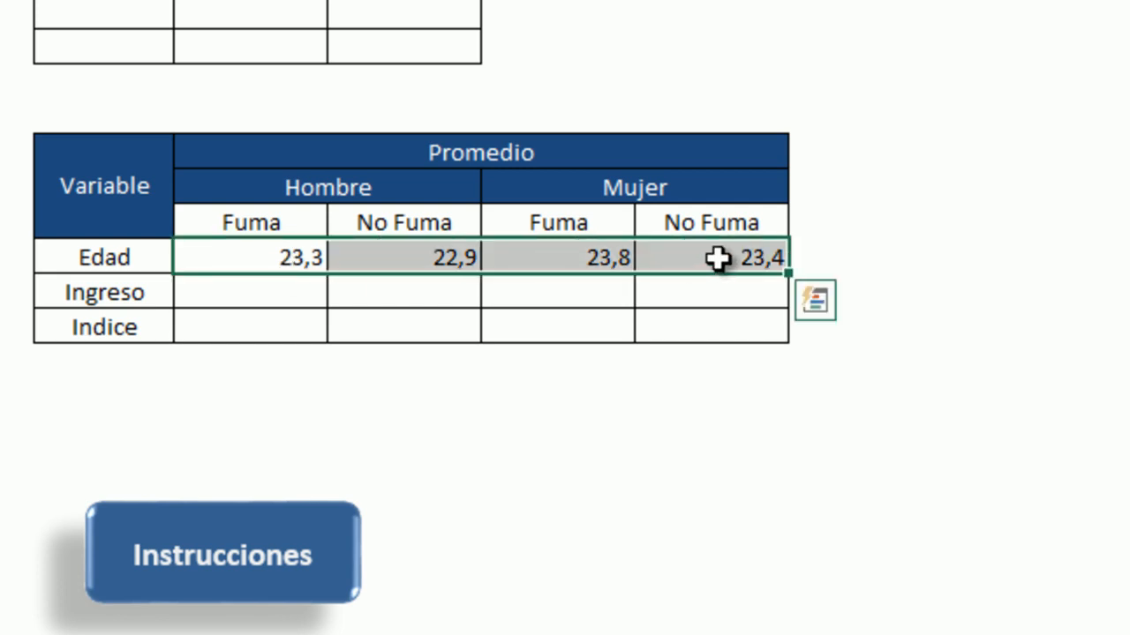
{"action": "left_click", "coordinate": [516, 439]}
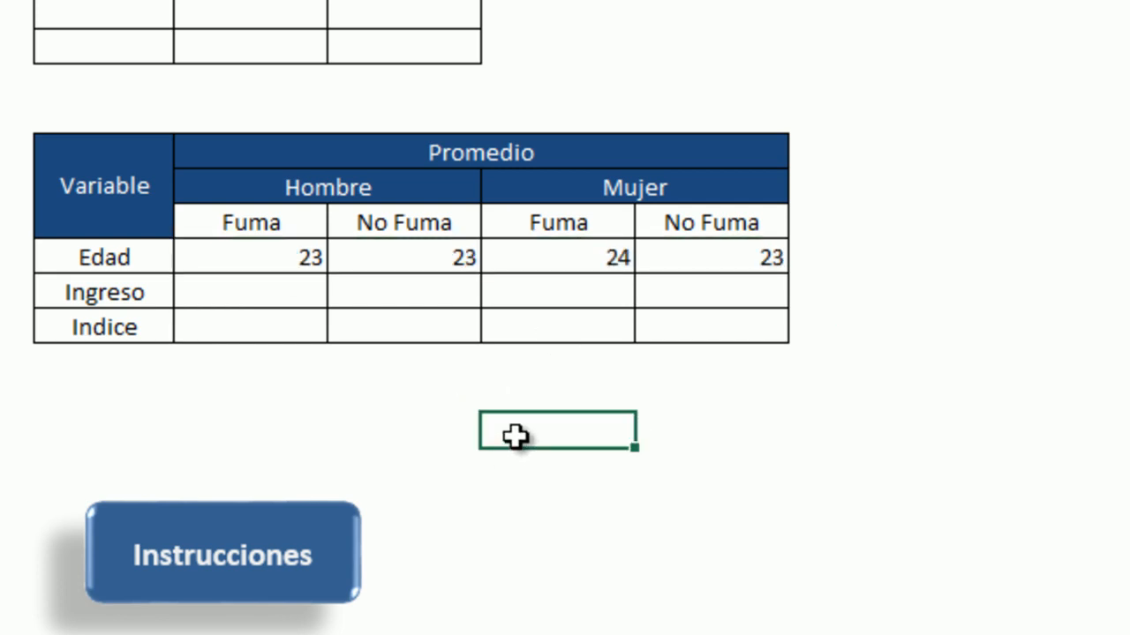
{"action": "left_click", "coordinate": [428, 256]}
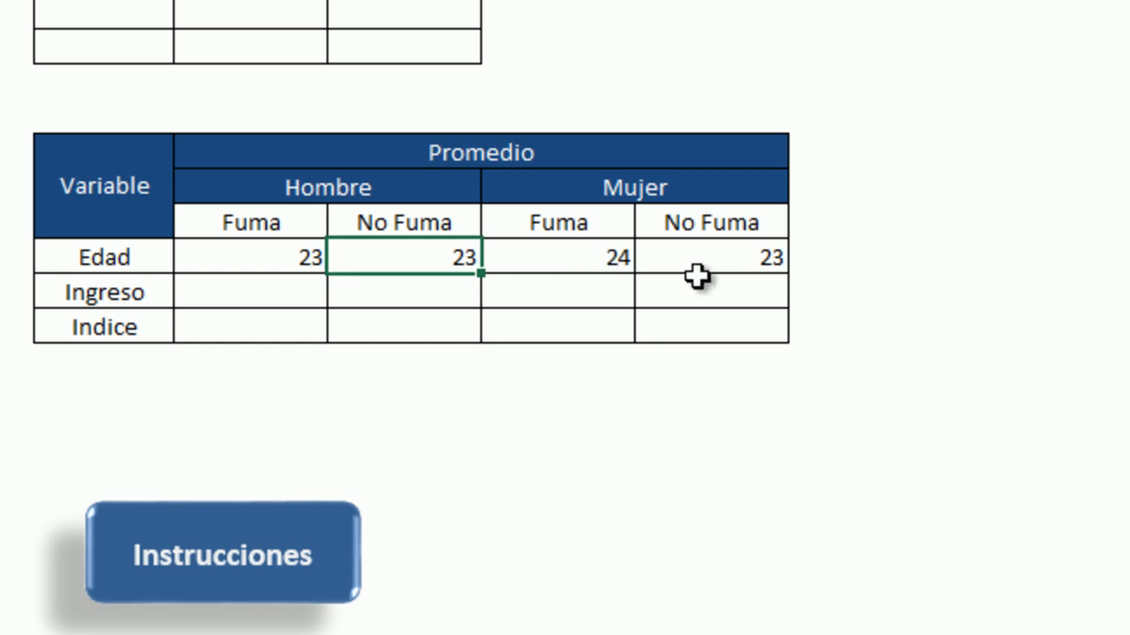
{"action": "left_click", "coordinate": [738, 252]}
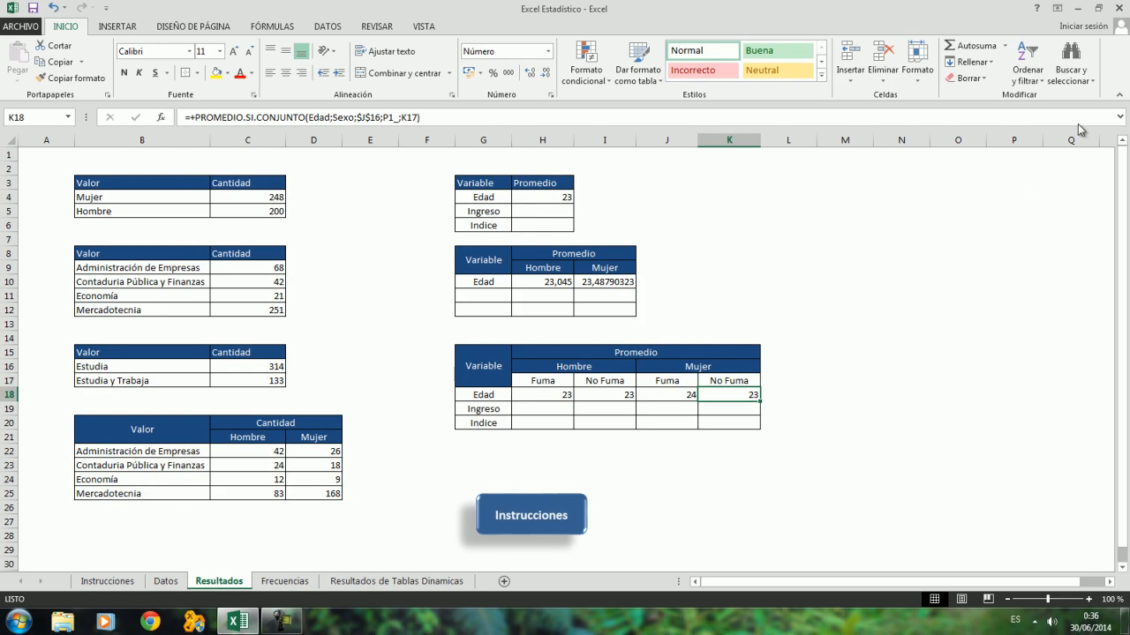
{"action": "left_click", "coordinate": [1073, 8]}
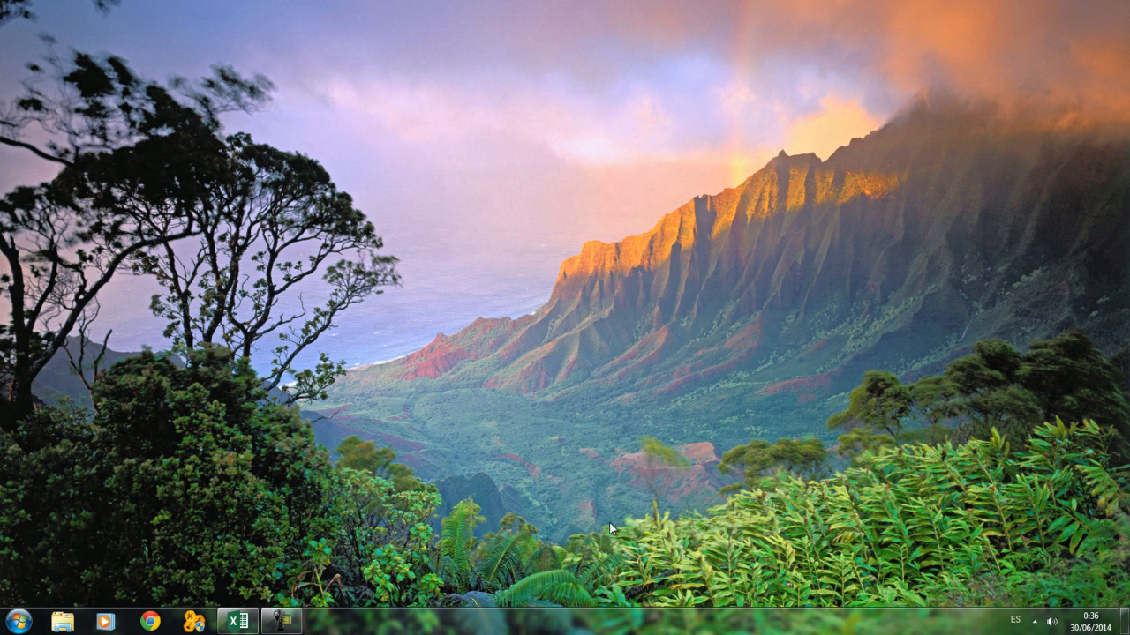
{"action": "left_click", "coordinate": [282, 621]}
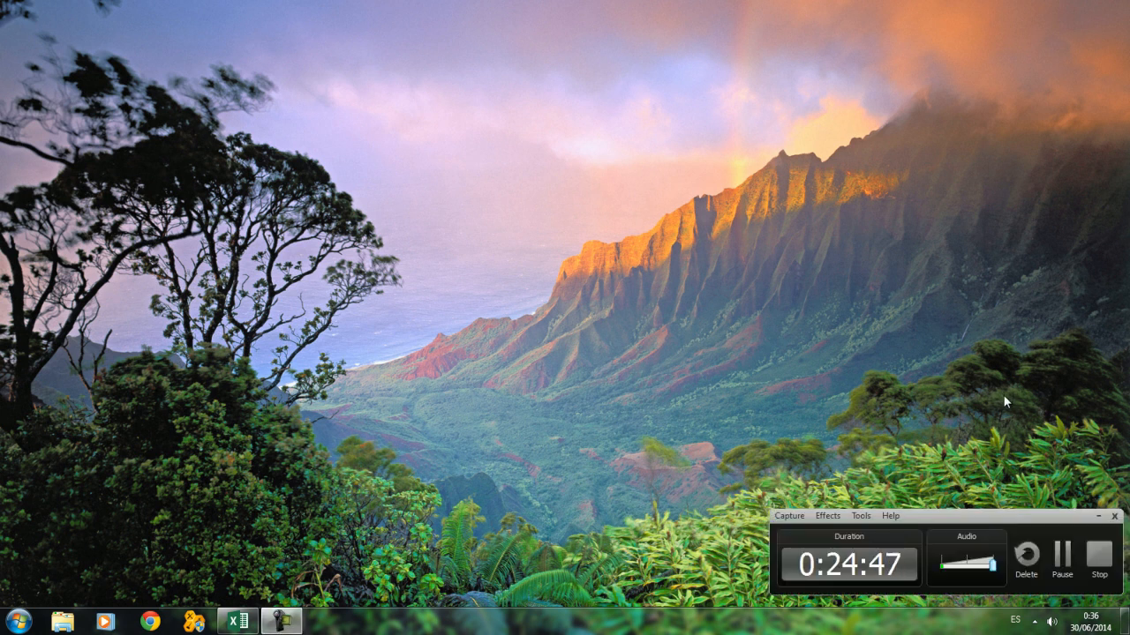